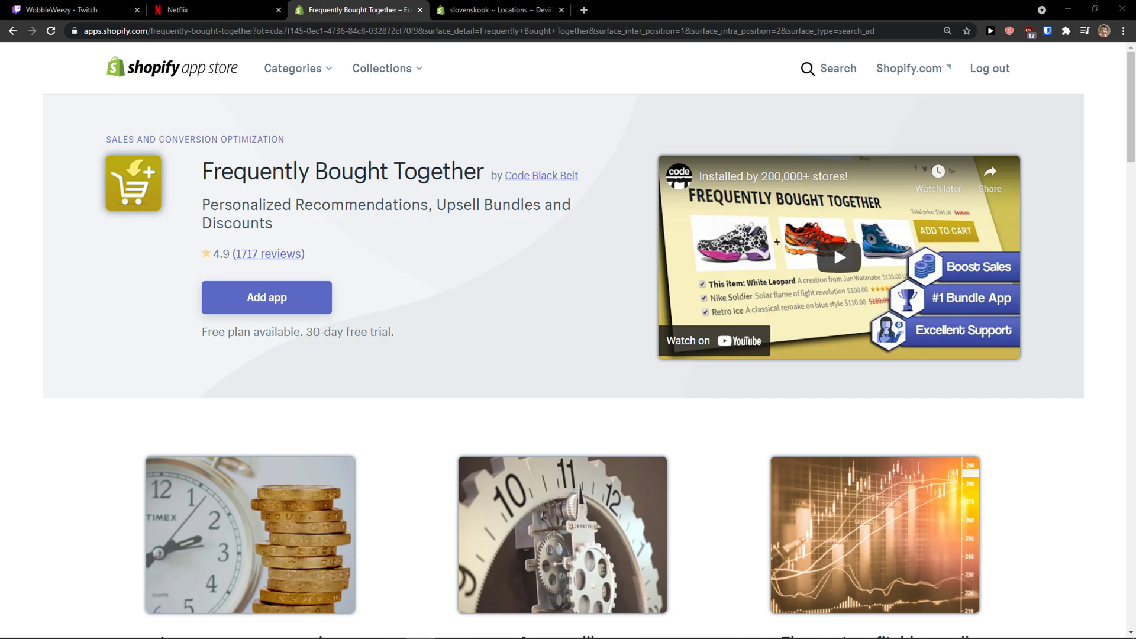
- Add the Frequently Bought Together app from its App Store listing
{"action": "scroll", "coordinate": [150, 421], "scroll_direction": "down", "scroll_amount": 1}
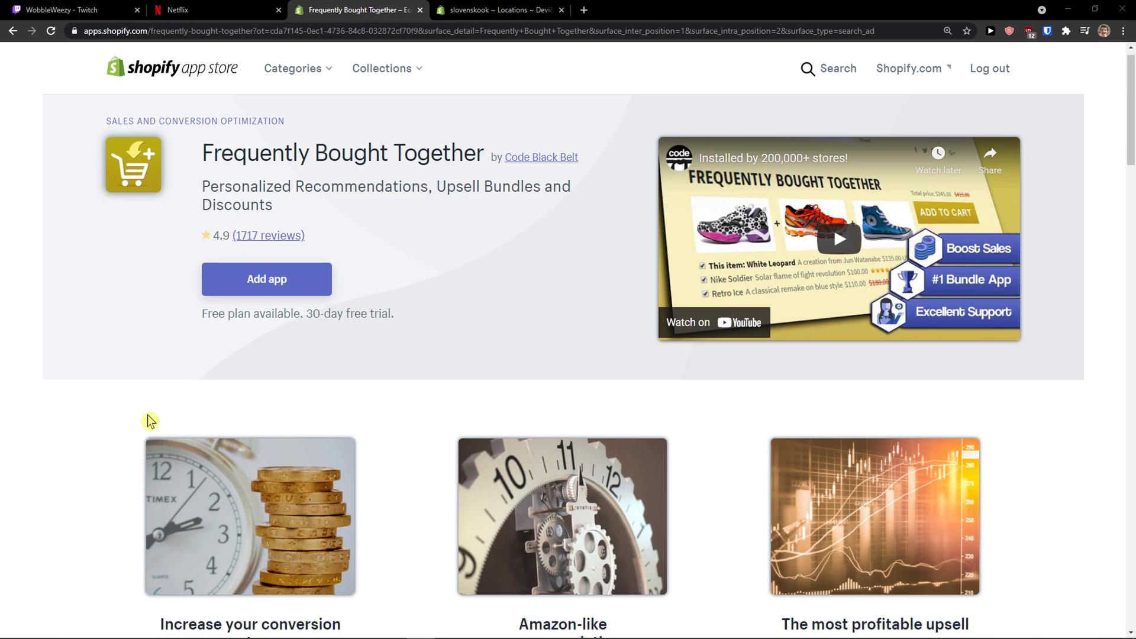
{"action": "scroll", "coordinate": [146, 416], "scroll_direction": "up", "scroll_amount": 1}
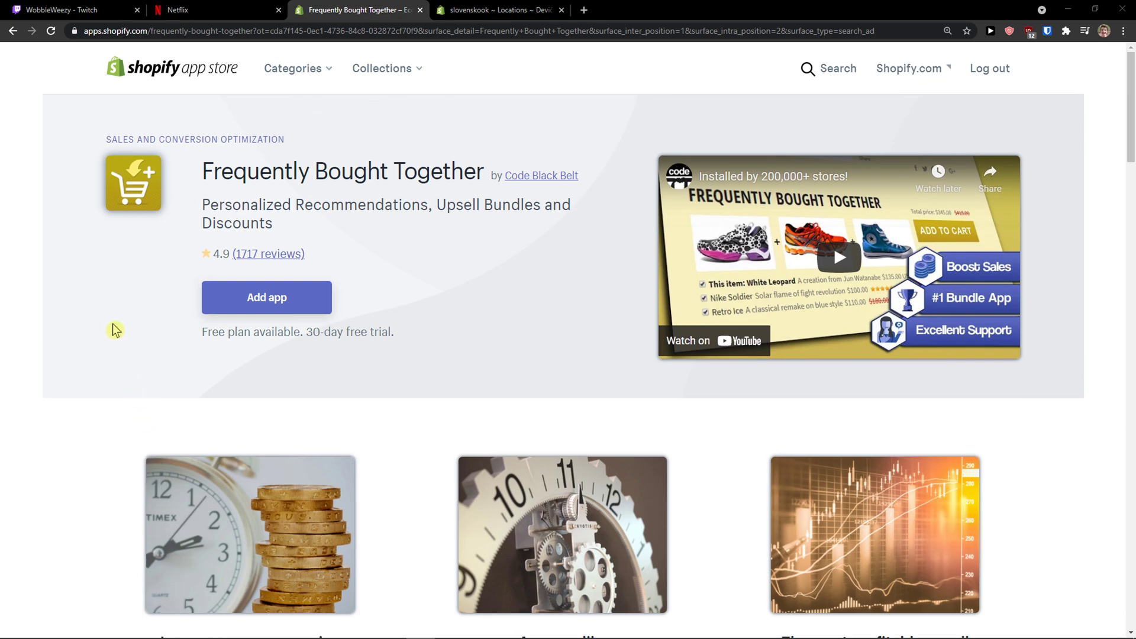
{"action": "left_click", "coordinate": [287, 297]}
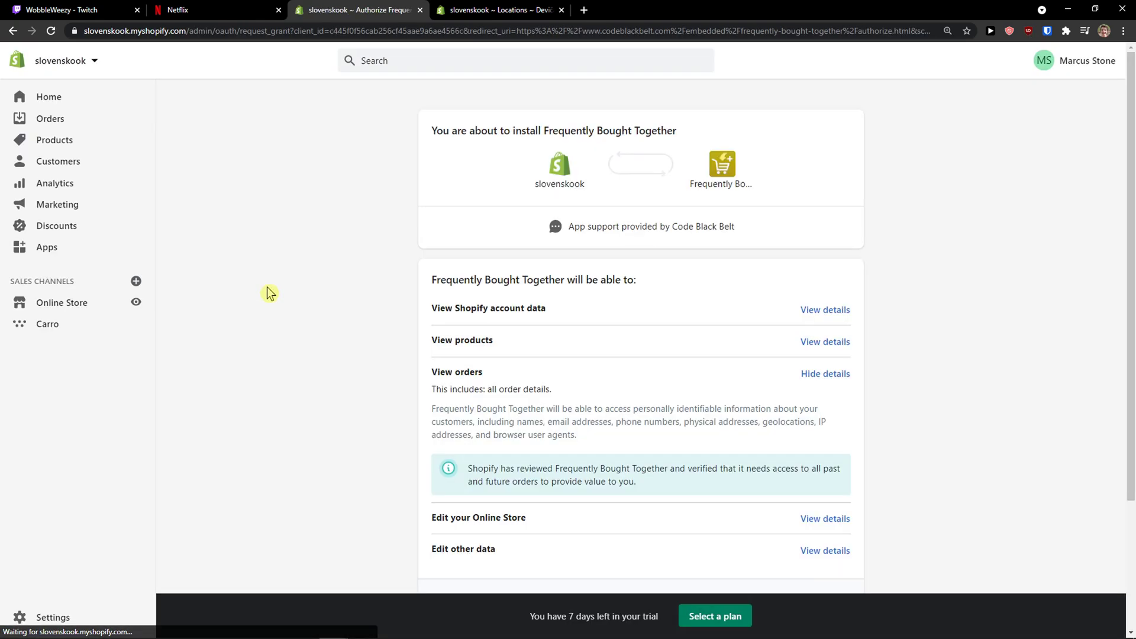
- Review the requested permissions and install Frequently Bought Together on the store
{"action": "scroll", "coordinate": [533, 390], "scroll_direction": "down", "scroll_amount": 2}
{"action": "left_click", "coordinate": [834, 547]}
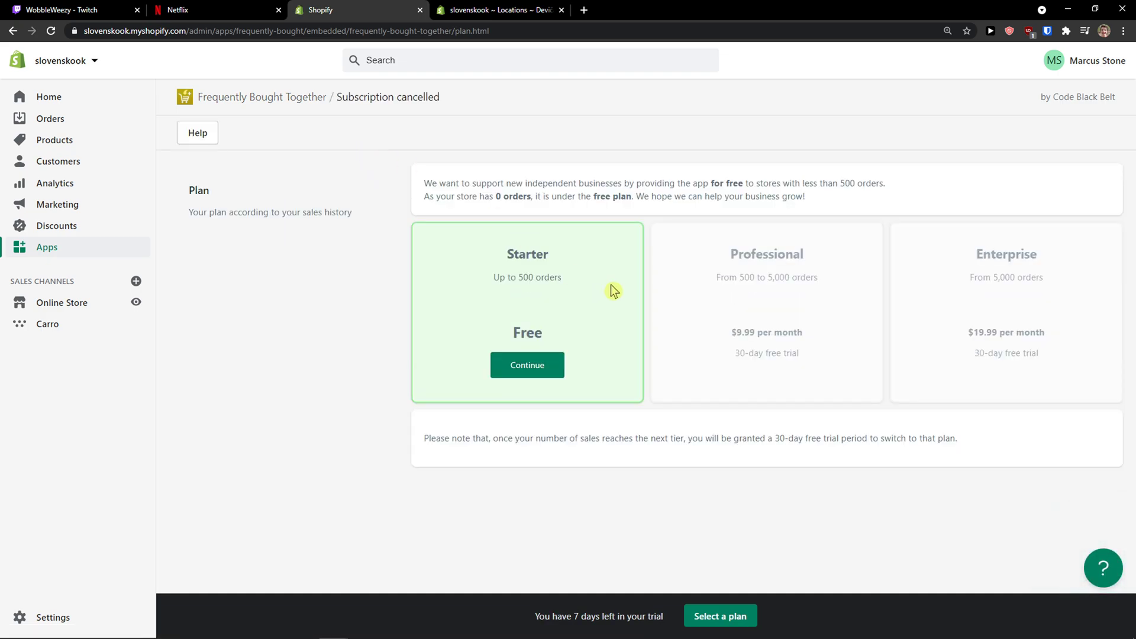
- Choose the free Starter plan, dismiss the success message, and browse the app's home cards
{"action": "left_click", "coordinate": [557, 367]}
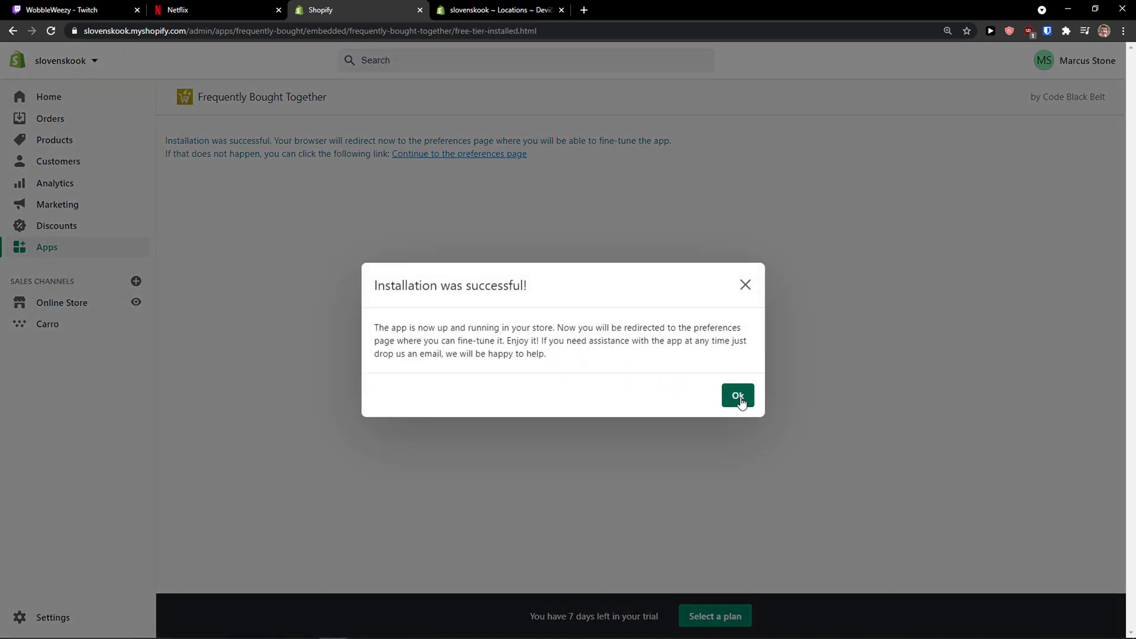
{"action": "left_click", "coordinate": [738, 395]}
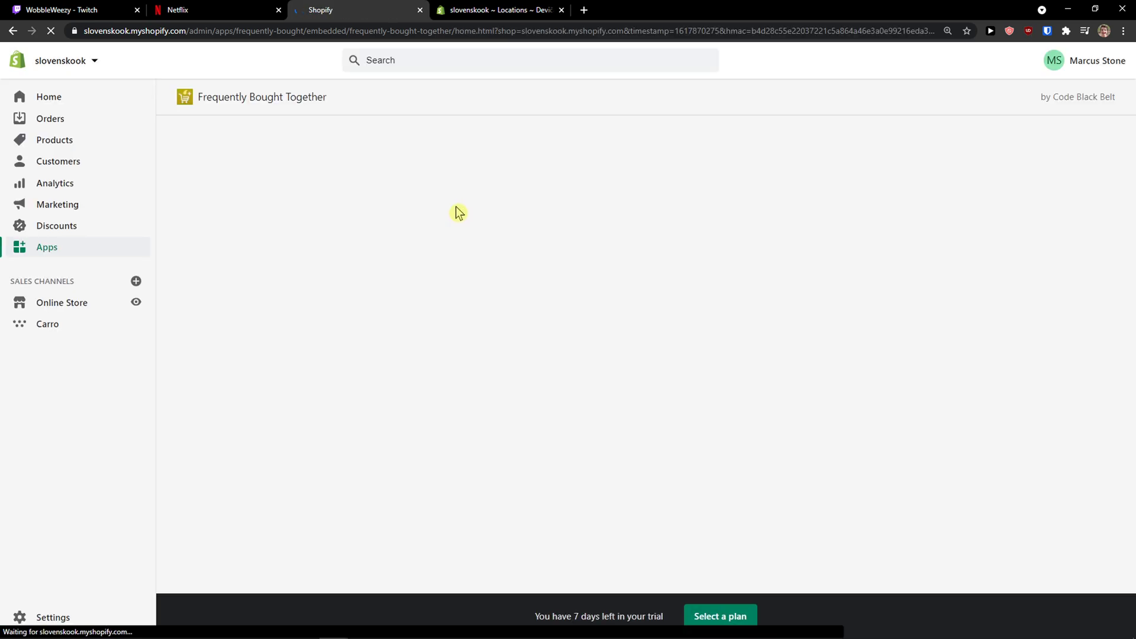
{"action": "scroll", "coordinate": [456, 209], "scroll_direction": "down", "scroll_amount": 2}
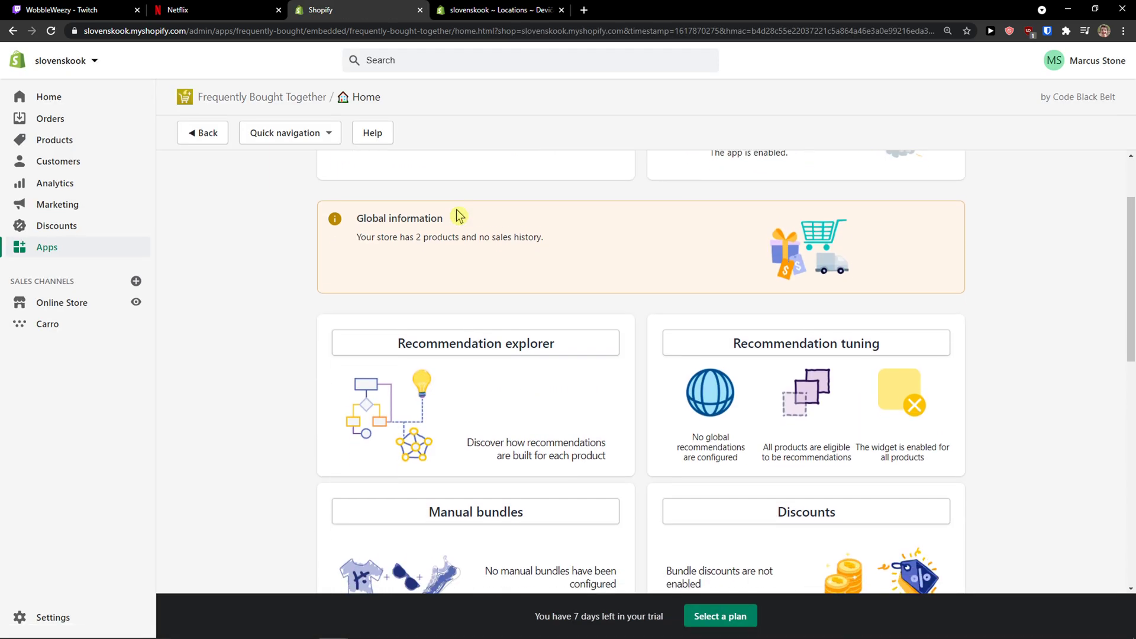
{"action": "scroll", "coordinate": [456, 209], "scroll_direction": "up", "scroll_amount": 2}
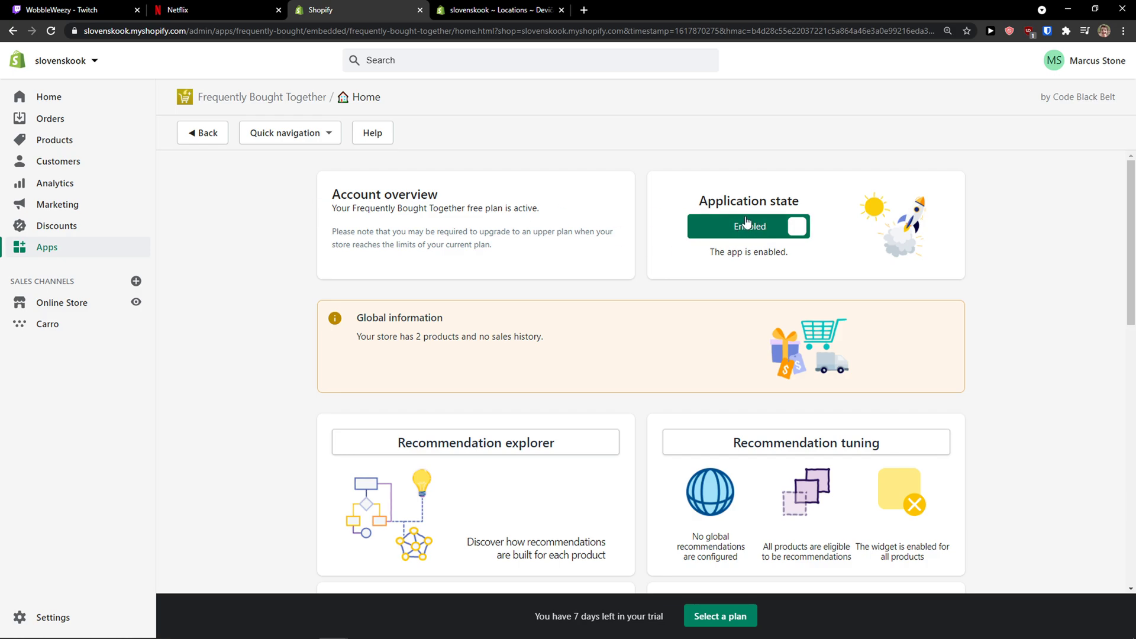
{"action": "scroll", "coordinate": [554, 320], "scroll_direction": "down", "scroll_amount": 3}
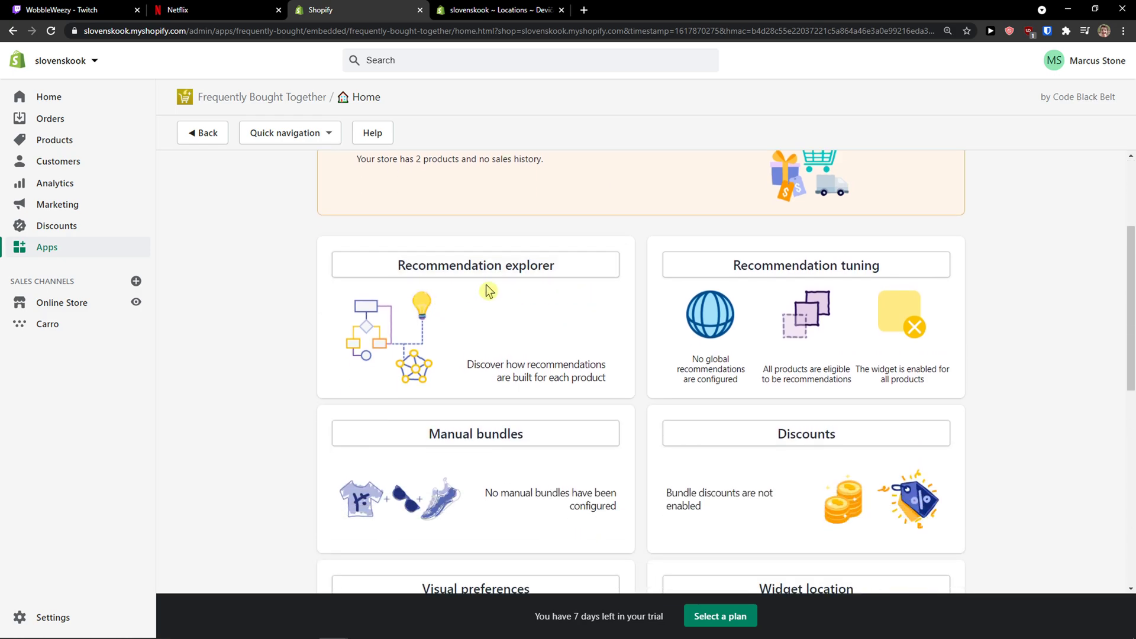
{"action": "scroll", "coordinate": [474, 286], "scroll_direction": "up", "scroll_amount": 2}
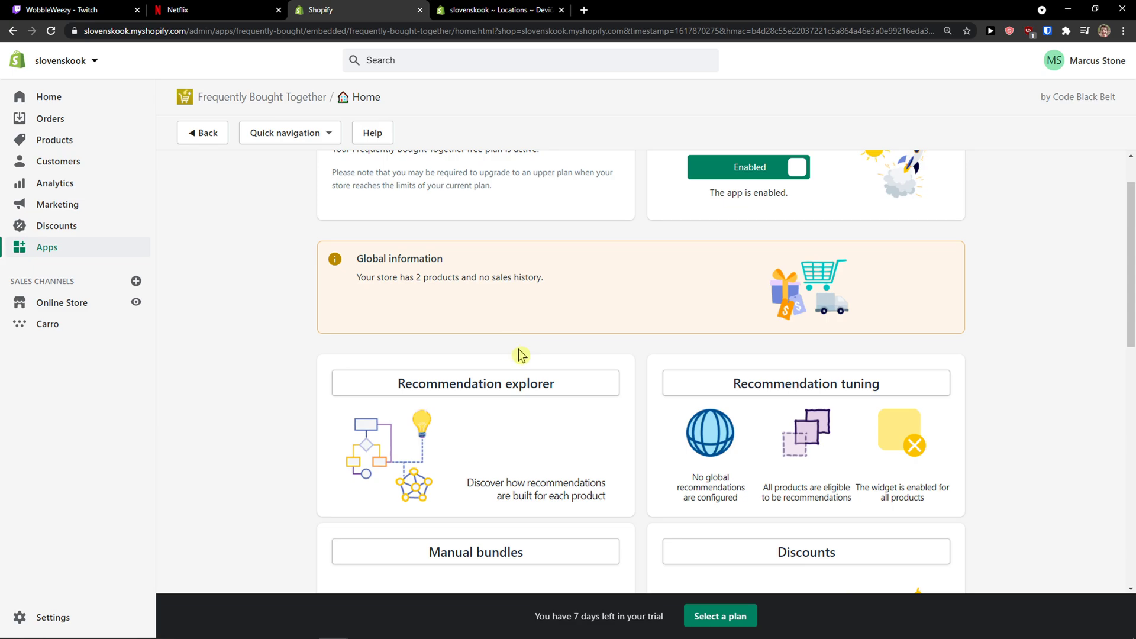
{"action": "scroll", "coordinate": [518, 352], "scroll_direction": "down", "scroll_amount": 2}
{"action": "scroll", "coordinate": [495, 335], "scroll_direction": "down", "scroll_amount": 2}
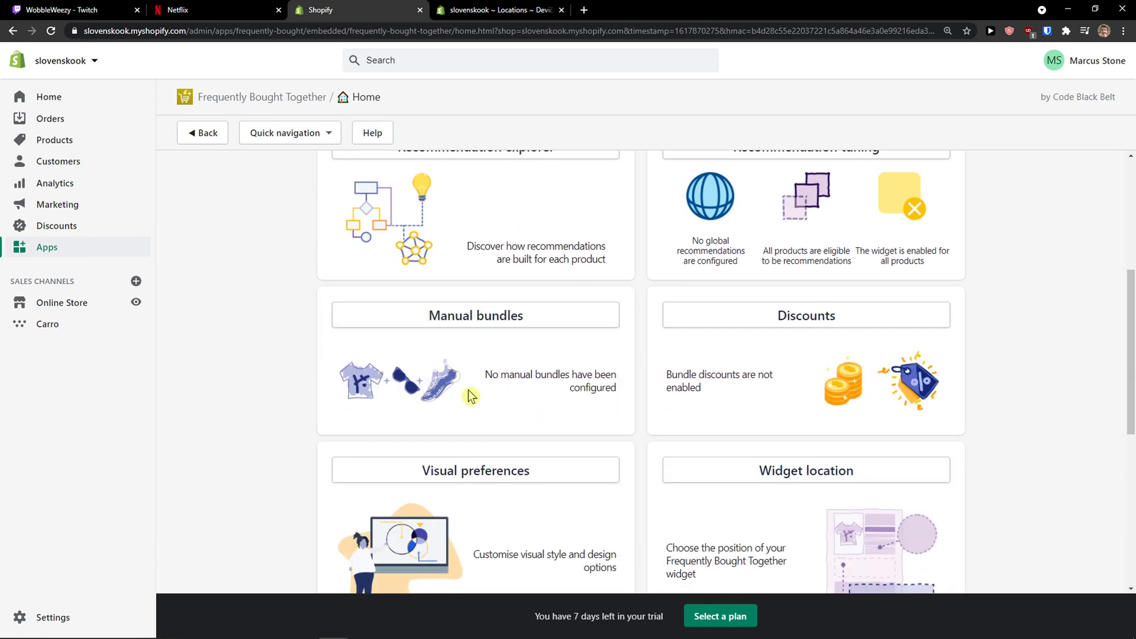
{"action": "scroll", "coordinate": [470, 355], "scroll_direction": "down", "scroll_amount": 1}
{"action": "scroll", "coordinate": [730, 406], "scroll_direction": "down", "scroll_amount": 1}
{"action": "scroll", "coordinate": [727, 408], "scroll_direction": "up", "scroll_amount": 2}
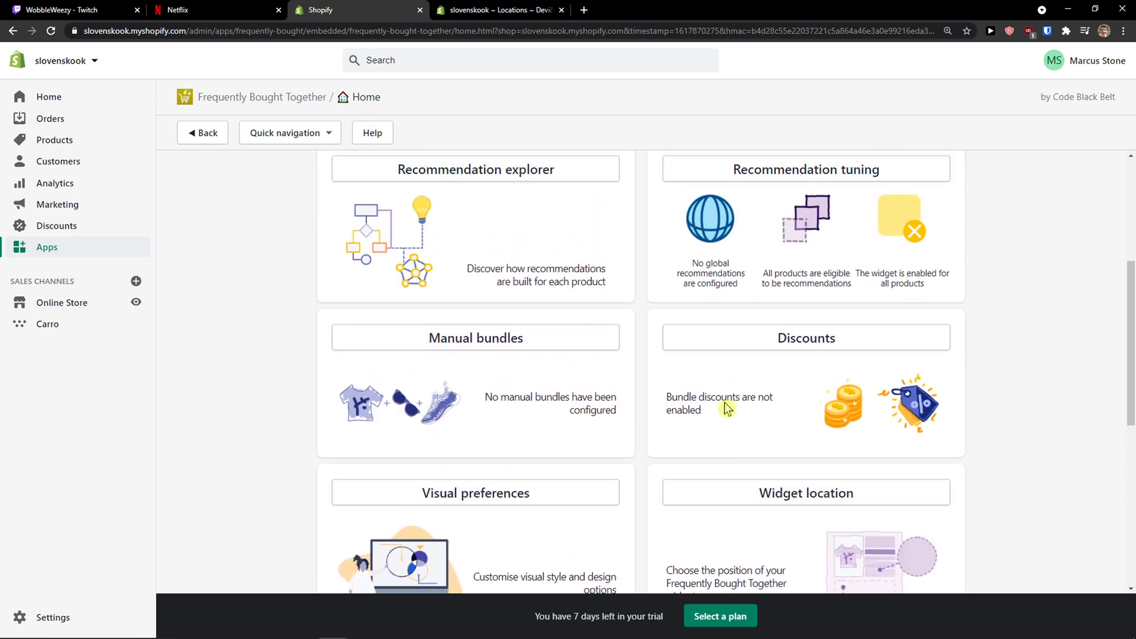
{"action": "scroll", "coordinate": [763, 388], "scroll_direction": "up", "scroll_amount": 2}
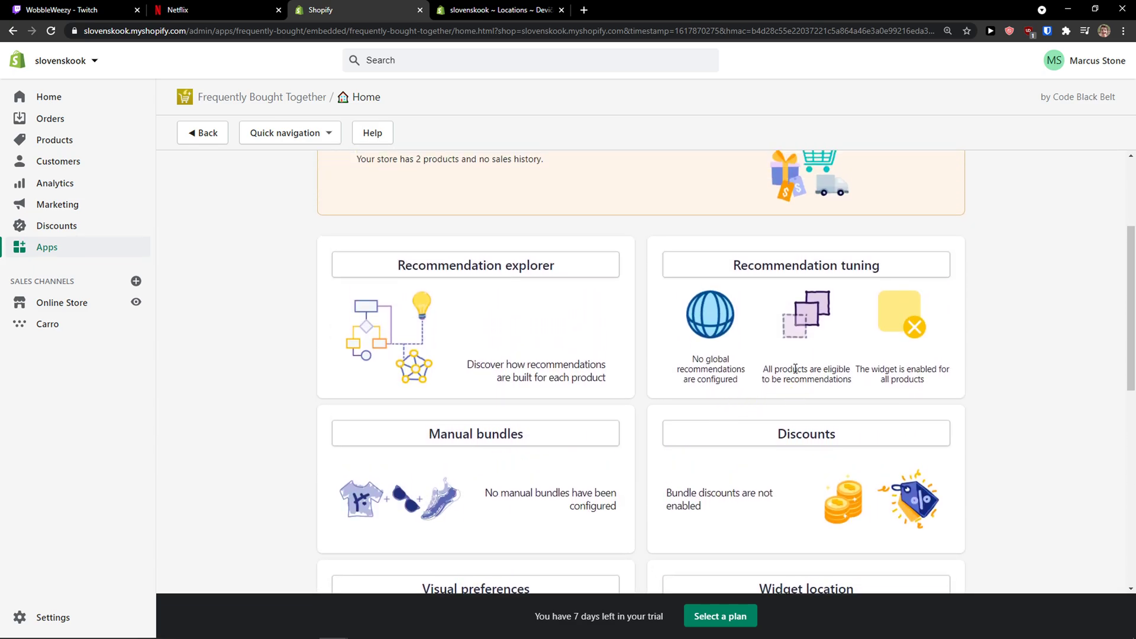
- Open the Recommendation explorer and select the Shoes product
{"action": "left_click", "coordinate": [490, 270]}
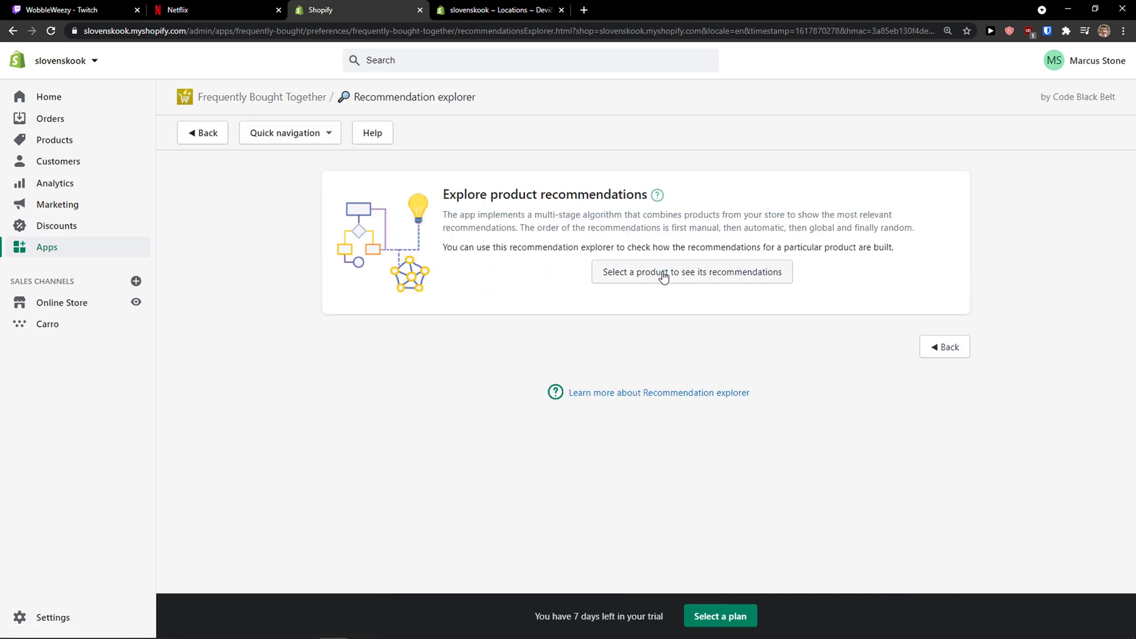
{"action": "left_click_drag", "start_coordinate": [452, 247], "coordinate": [916, 263]}
{"action": "left_click", "coordinate": [697, 278]}
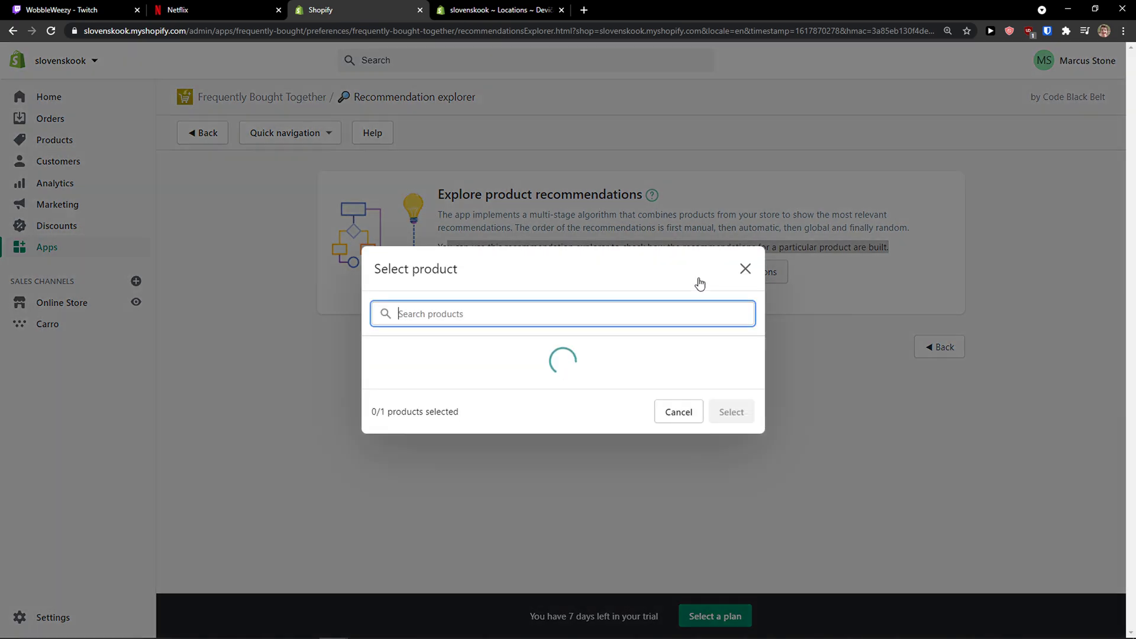
{"action": "left_click", "coordinate": [378, 345]}
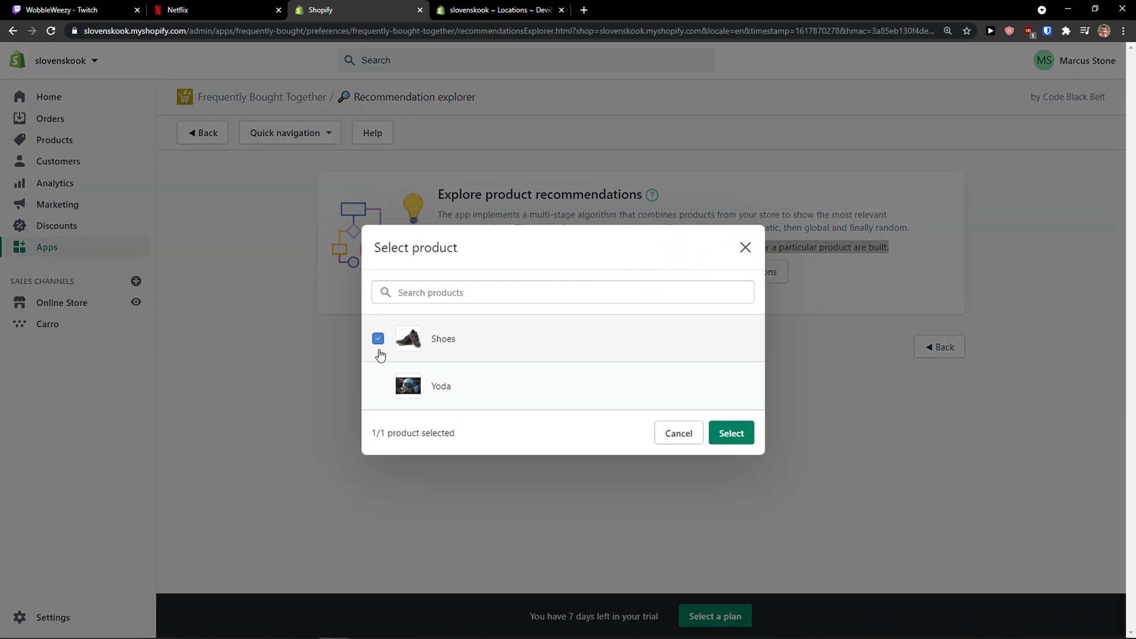
{"action": "left_click", "coordinate": [725, 433]}
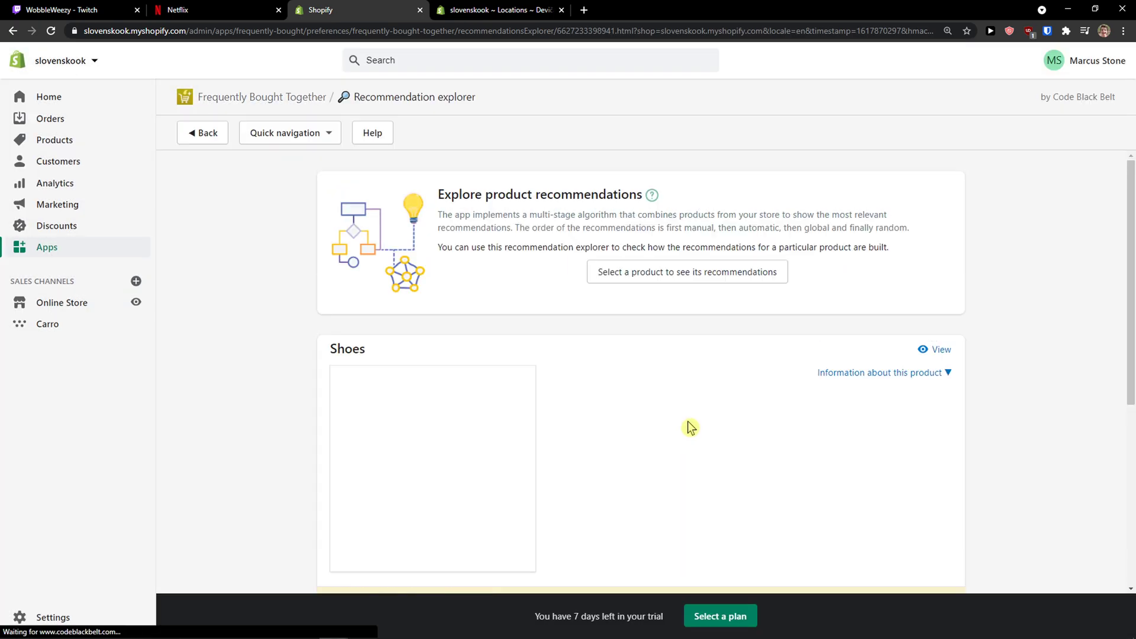
- Read through the Manual and Automatic recommendation sections for Shoes
{"action": "scroll", "coordinate": [686, 426], "scroll_direction": "down", "scroll_amount": 4}
{"action": "scroll", "coordinate": [596, 416], "scroll_direction": "up", "scroll_amount": 1}
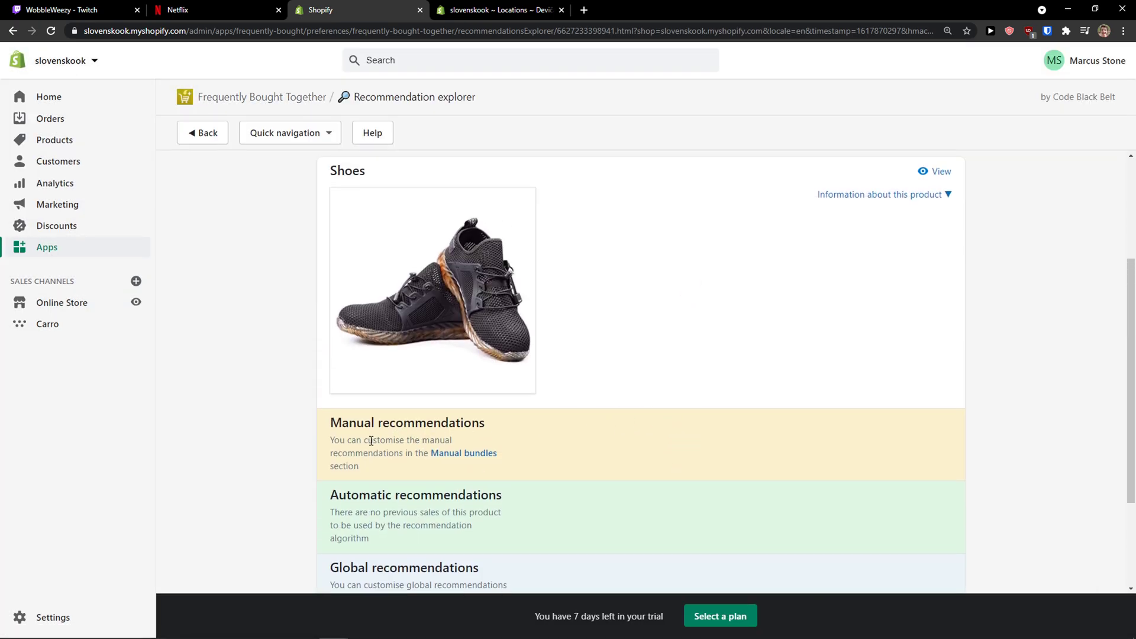
{"action": "scroll", "coordinate": [601, 418], "scroll_direction": "down", "scroll_amount": 1}
{"action": "scroll", "coordinate": [604, 393], "scroll_direction": "up", "scroll_amount": 1}
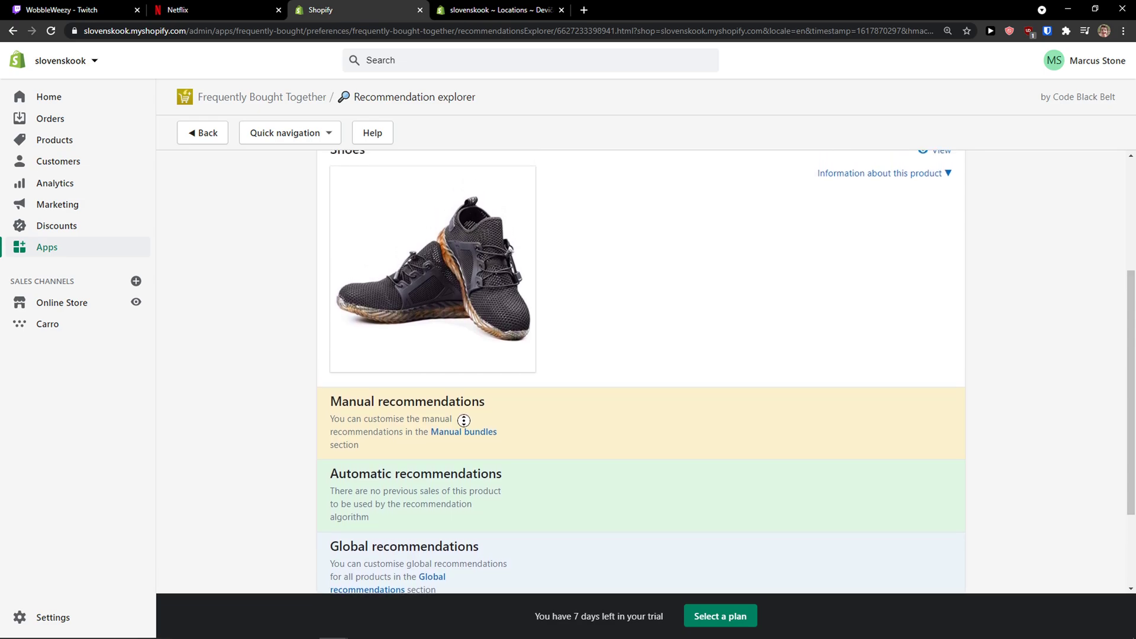
{"action": "scroll", "coordinate": [464, 421], "scroll_direction": "down", "scroll_amount": 1}
{"action": "left_click_drag", "start_coordinate": [360, 429], "coordinate": [529, 433]}
{"action": "left_click", "coordinate": [388, 416]}
{"action": "scroll", "coordinate": [454, 421], "scroll_direction": "down", "scroll_amount": 1}
{"action": "scroll", "coordinate": [454, 421], "scroll_direction": "down", "scroll_amount": 1}
{"action": "left_click_drag", "start_coordinate": [348, 416], "coordinate": [464, 444]}
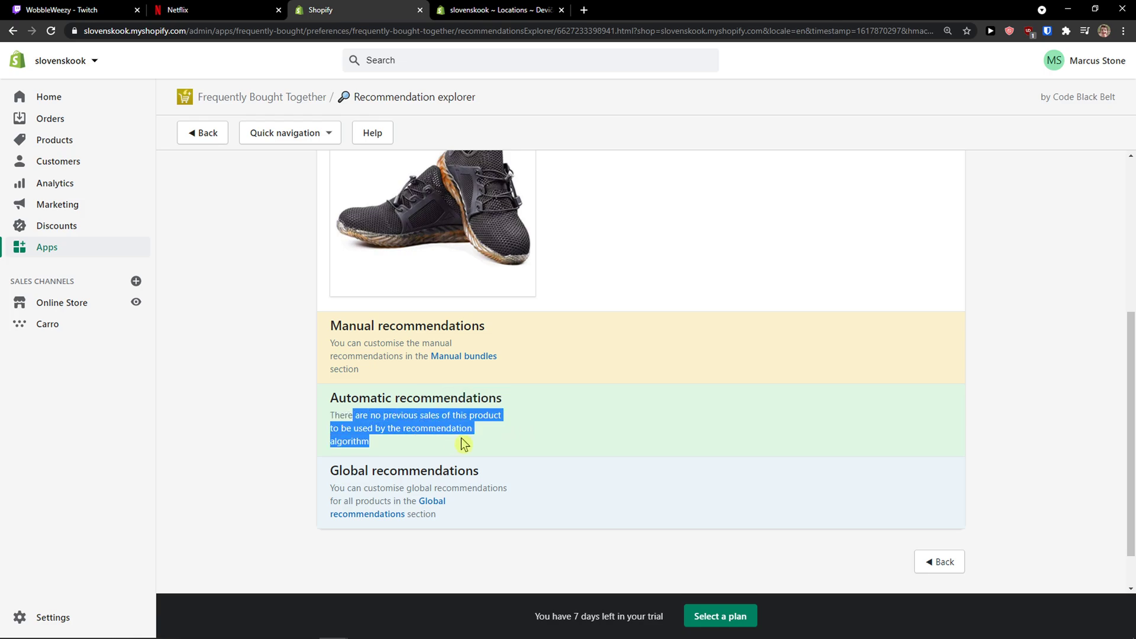
{"action": "left_click", "coordinate": [478, 448]}
- Review the Global recommendations explanation, then leave the Shoes breakdown
{"action": "scroll", "coordinate": [496, 450], "scroll_direction": "up", "scroll_amount": 1}
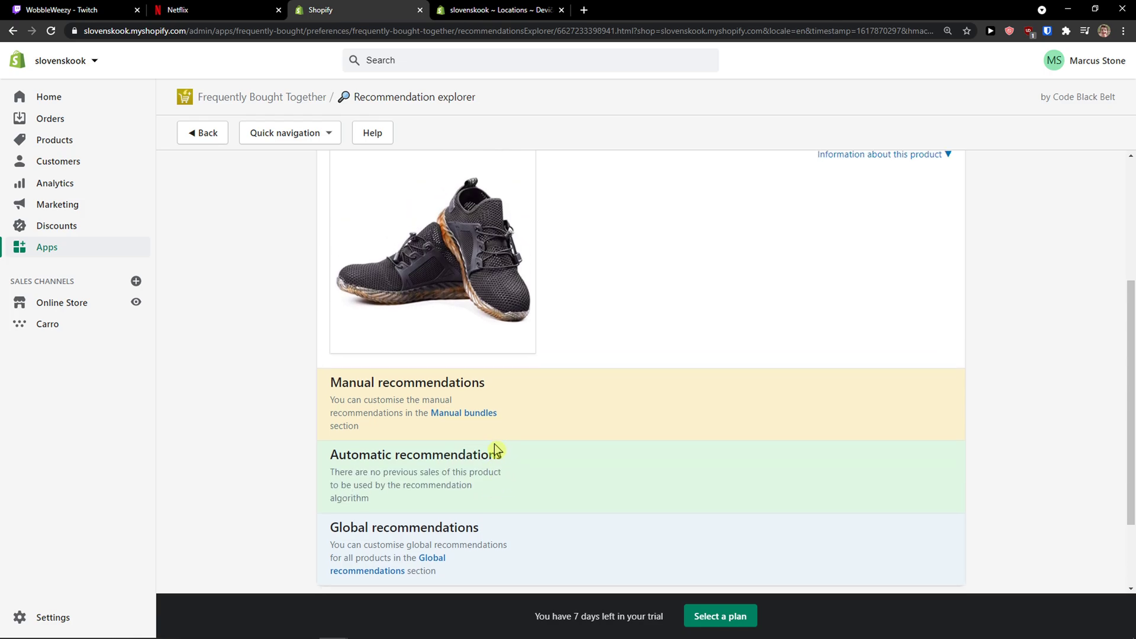
{"action": "scroll", "coordinate": [503, 426], "scroll_direction": "down", "scroll_amount": 1}
{"action": "left_click_drag", "start_coordinate": [373, 442], "coordinate": [368, 393]}
{"action": "scroll", "coordinate": [333, 396], "scroll_direction": "up", "scroll_amount": 4}
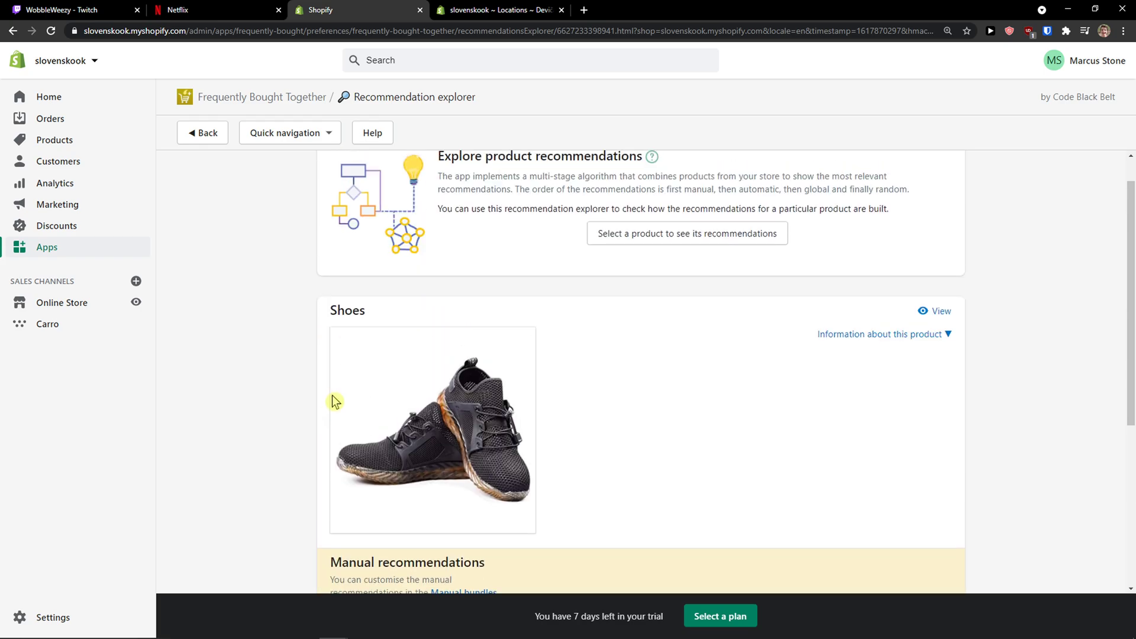
{"action": "scroll", "coordinate": [334, 402], "scroll_direction": "down", "scroll_amount": 5}
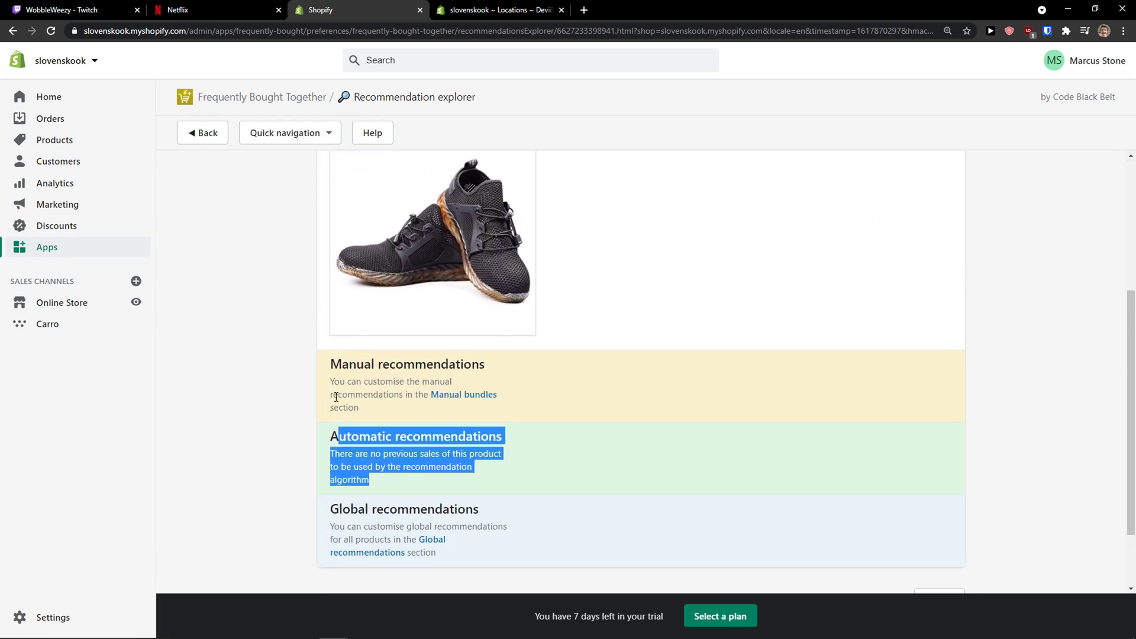
{"action": "scroll", "coordinate": [345, 404], "scroll_direction": "up", "scroll_amount": 3}
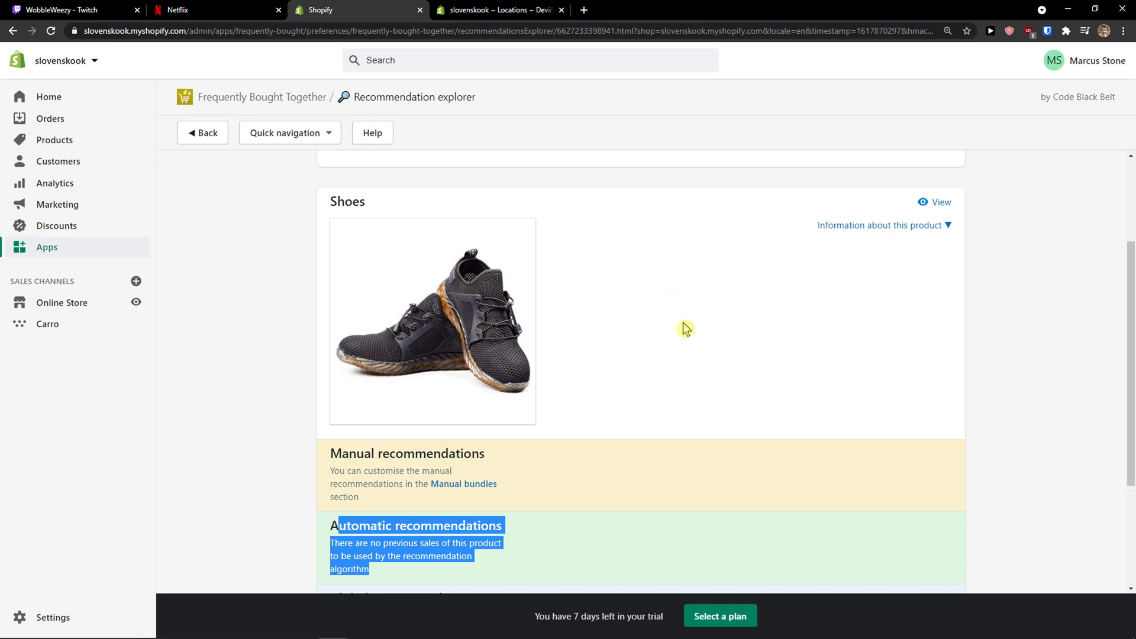
{"action": "scroll", "coordinate": [385, 340], "scroll_direction": "down", "scroll_amount": 2}
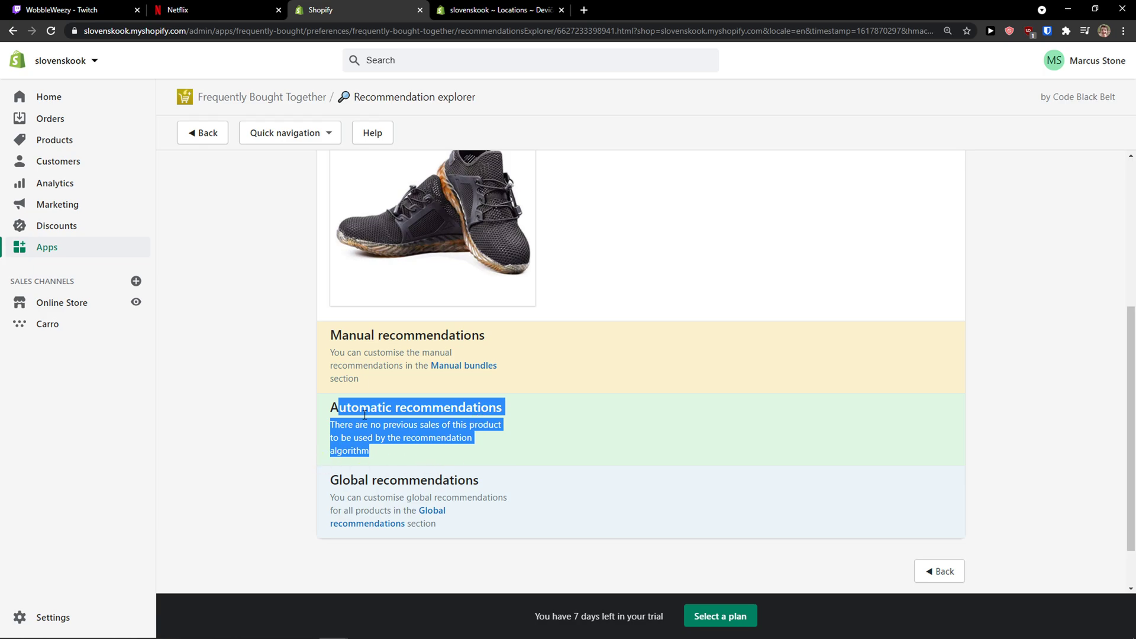
{"action": "scroll", "coordinate": [414, 456], "scroll_direction": "down", "scroll_amount": 1}
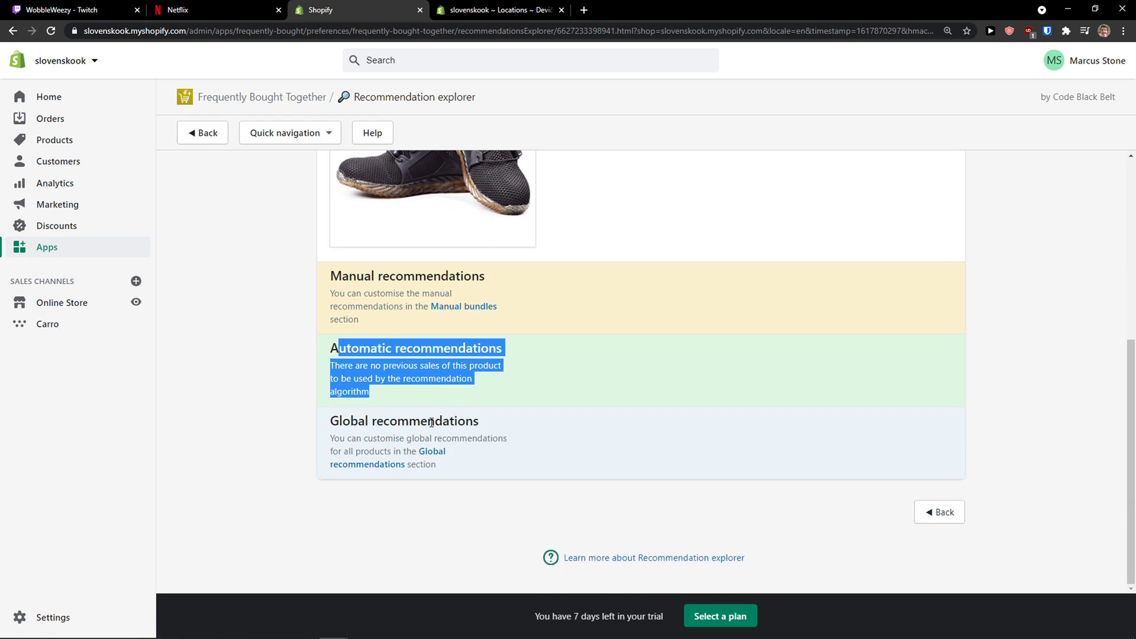
{"action": "scroll", "coordinate": [467, 432], "scroll_direction": "up", "scroll_amount": 3}
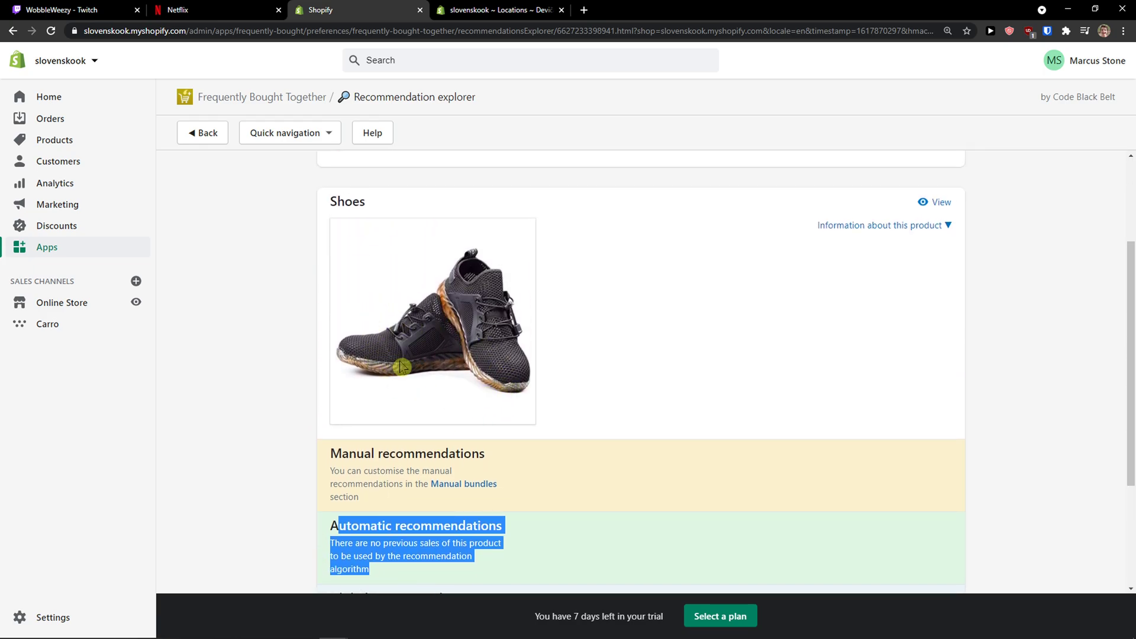
{"action": "scroll", "coordinate": [406, 367], "scroll_direction": "down", "scroll_amount": 2}
{"action": "left_click", "coordinate": [539, 451]}
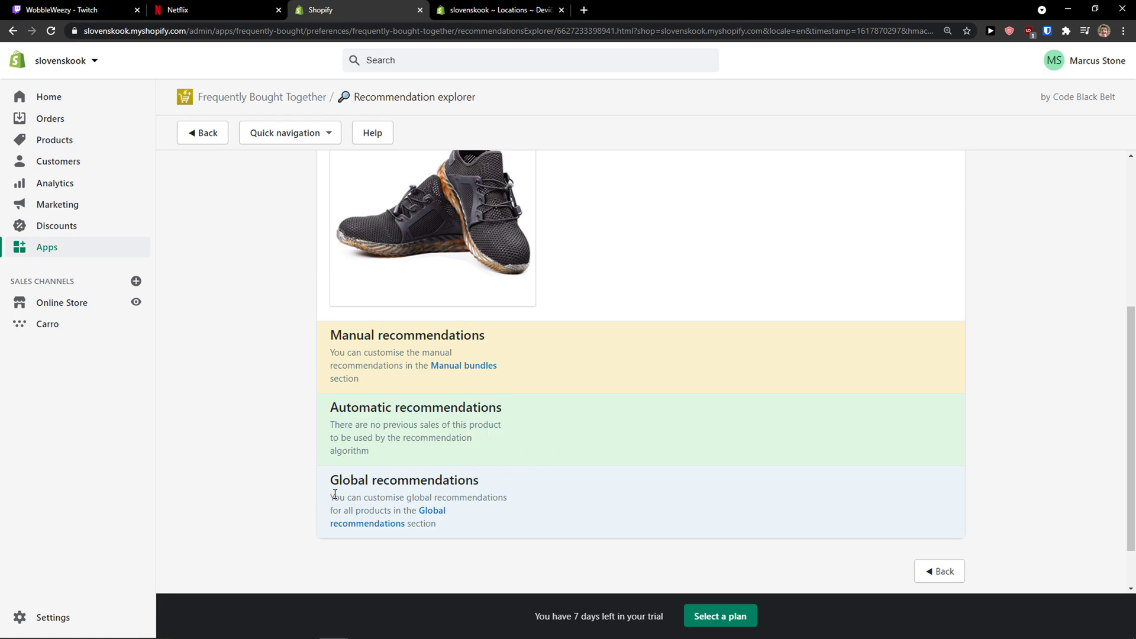
{"action": "left_click_drag", "start_coordinate": [335, 494], "coordinate": [422, 521]}
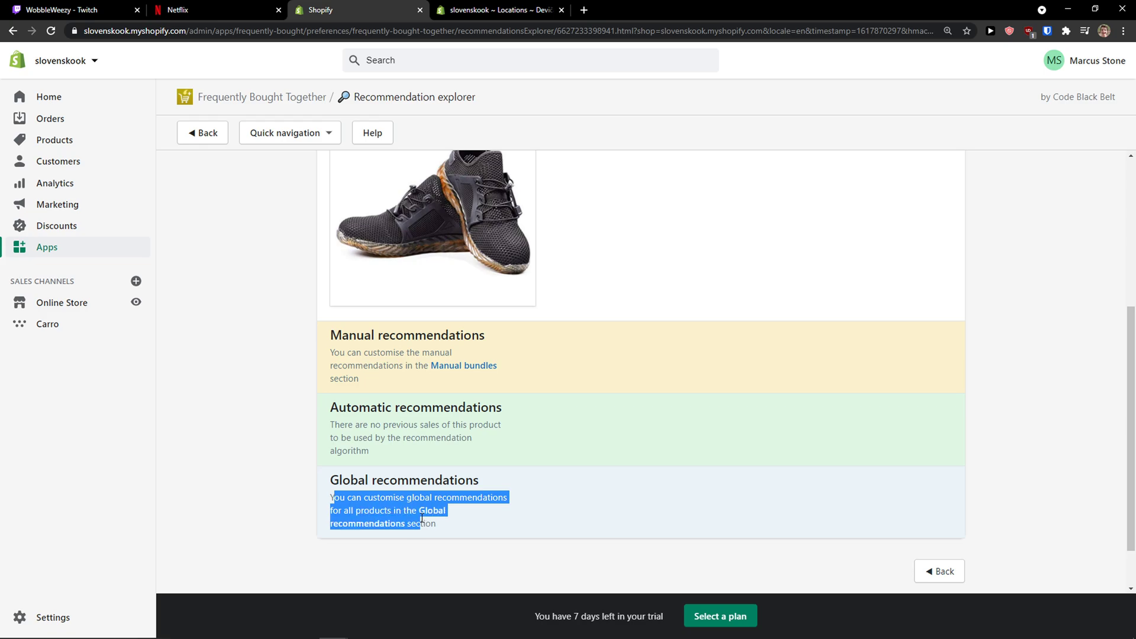
{"action": "scroll", "coordinate": [500, 535], "scroll_direction": "up", "scroll_amount": 5}
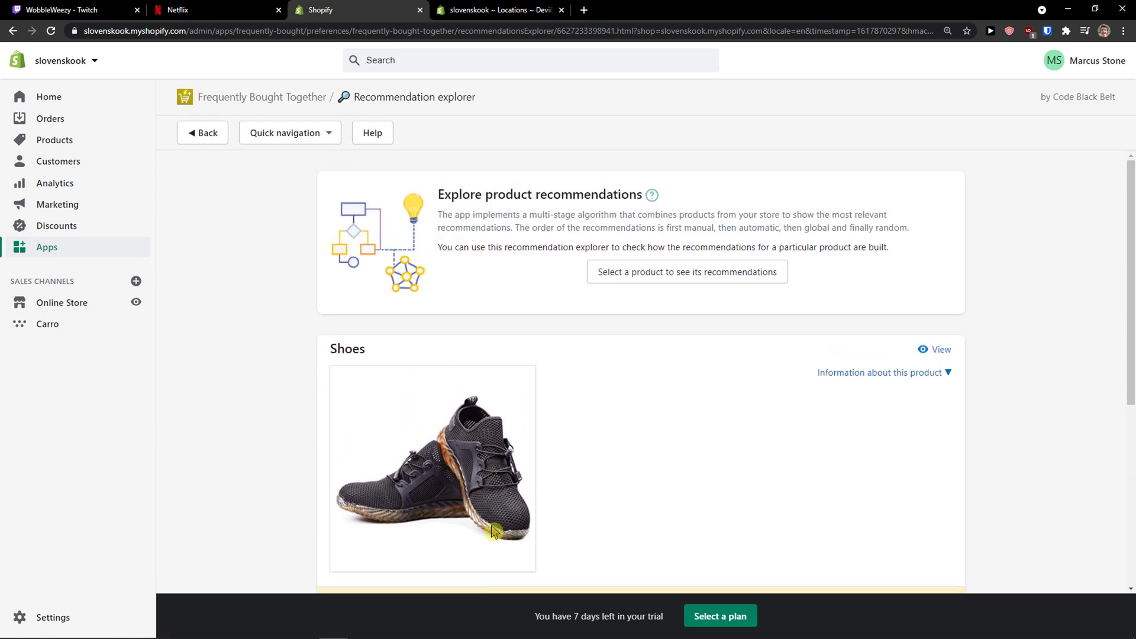
{"action": "scroll", "coordinate": [476, 485], "scroll_direction": "down", "scroll_amount": 5}
{"action": "left_click", "coordinate": [939, 512]}
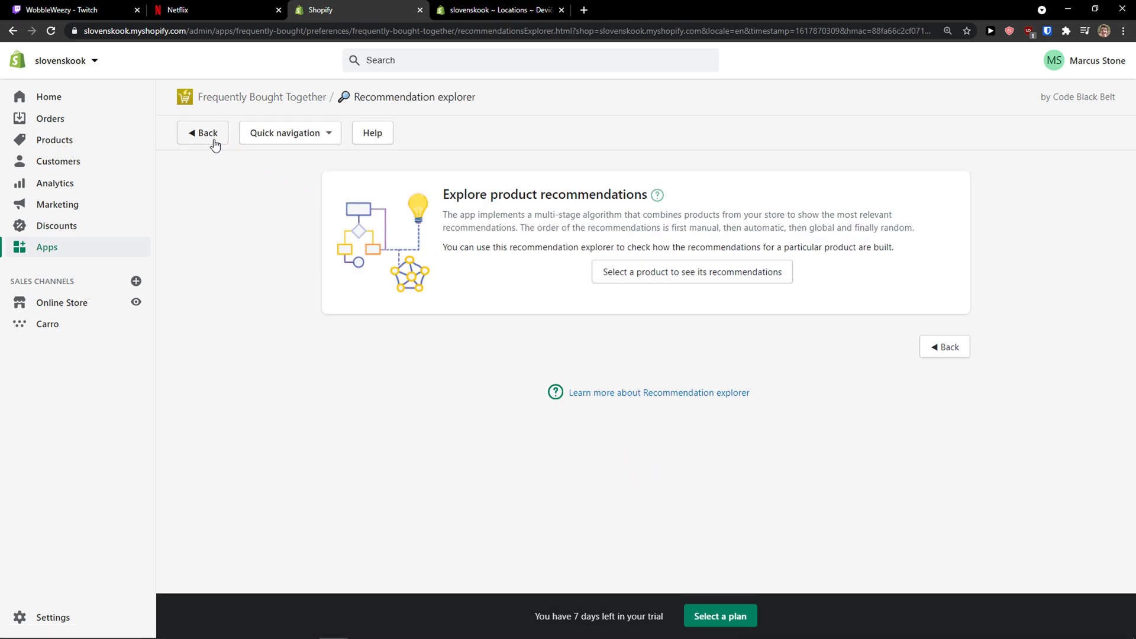
- From the dashboard, open Manual bundles and select Shoes as the main product
{"action": "left_click", "coordinate": [204, 134]}
{"action": "scroll", "coordinate": [275, 266], "scroll_direction": "down", "scroll_amount": 3}
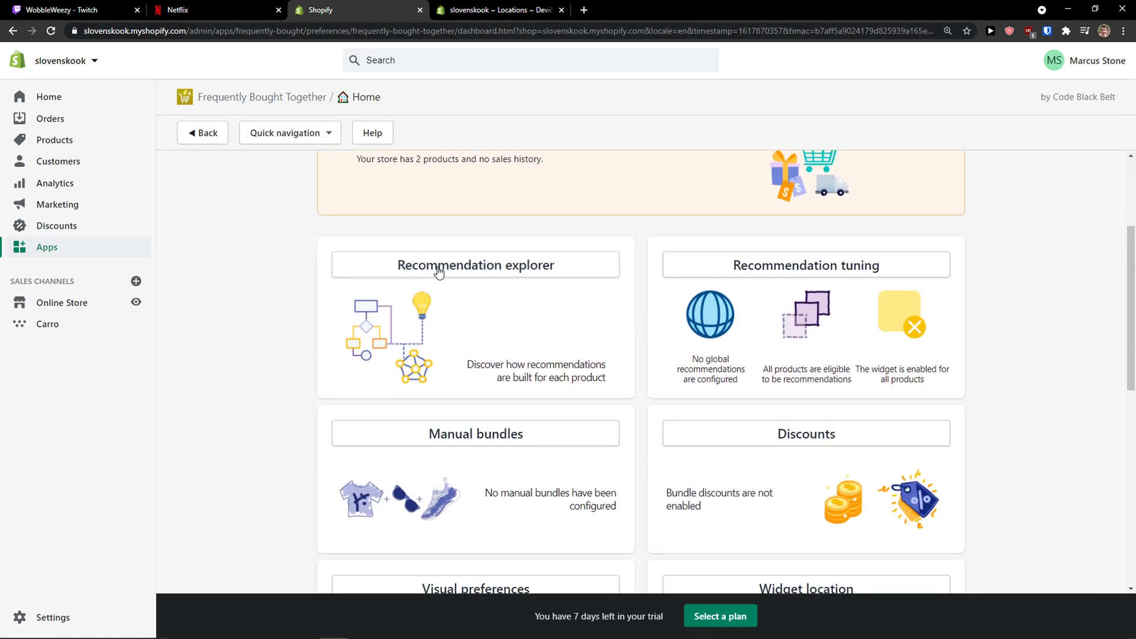
{"action": "scroll", "coordinate": [716, 313], "scroll_direction": "down", "scroll_amount": 2}
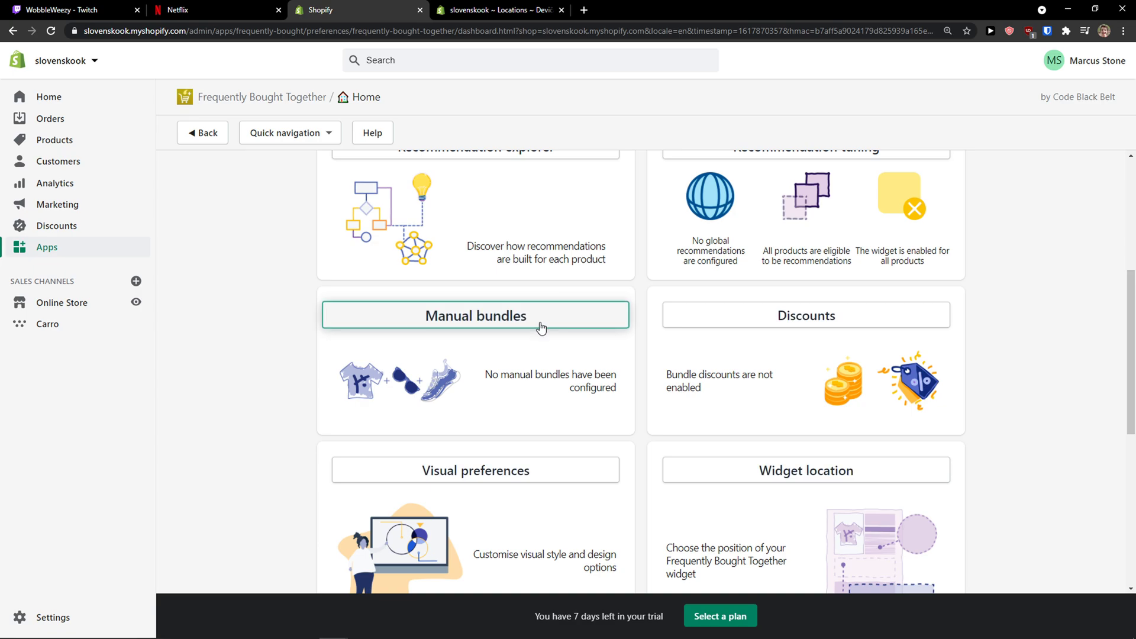
{"action": "left_click", "coordinate": [543, 327]}
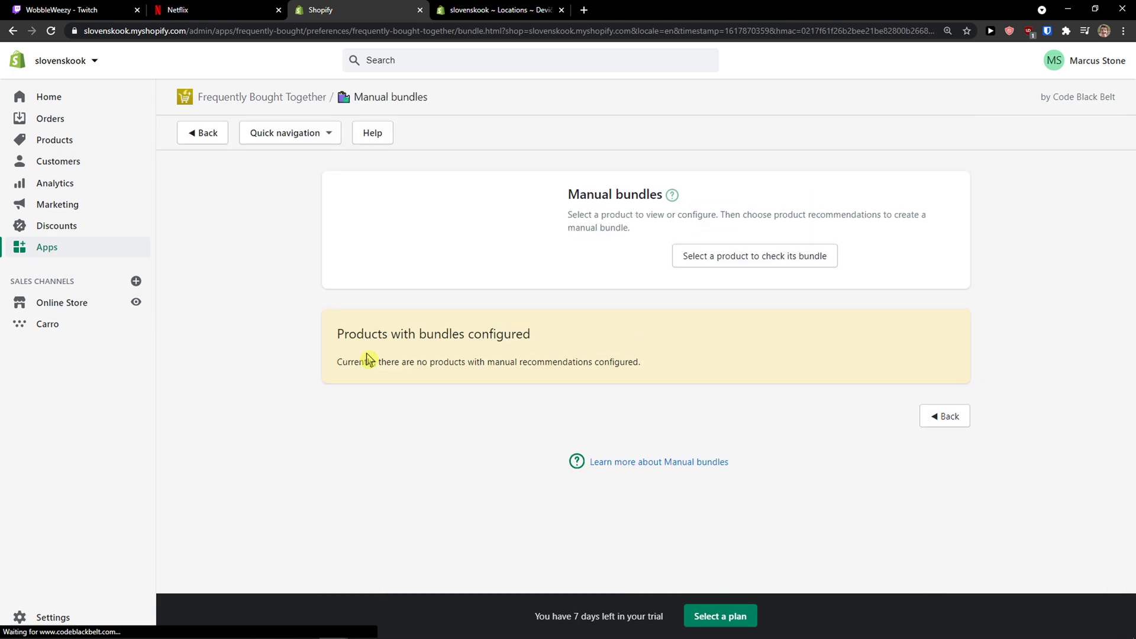
{"action": "left_click", "coordinate": [700, 258]}
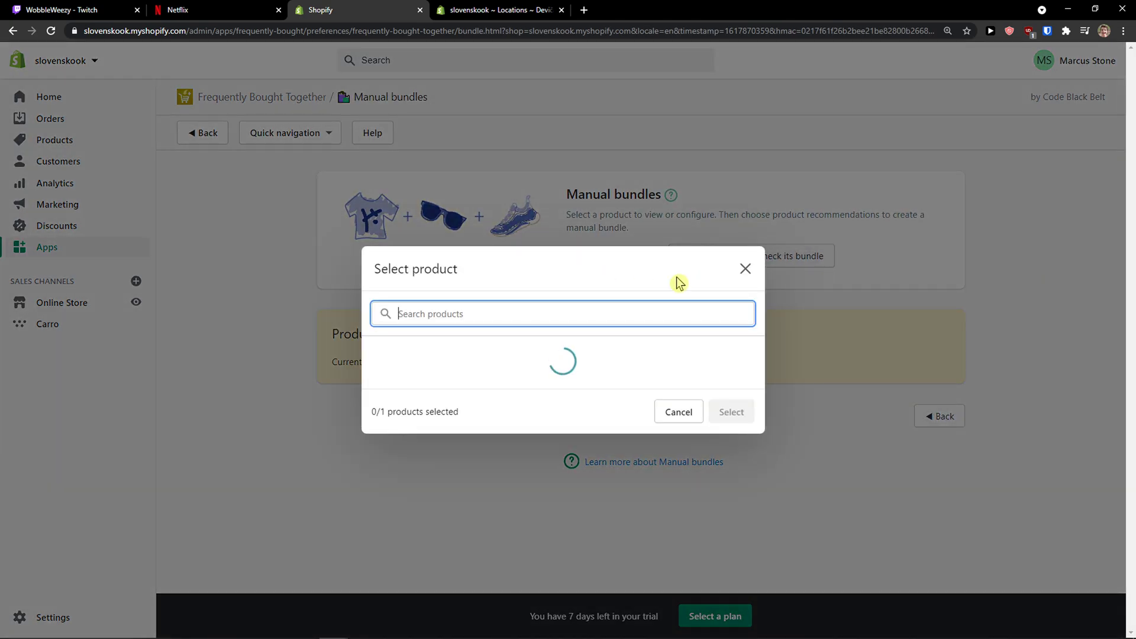
{"action": "left_click", "coordinate": [396, 353]}
{"action": "left_click", "coordinate": [731, 432]}
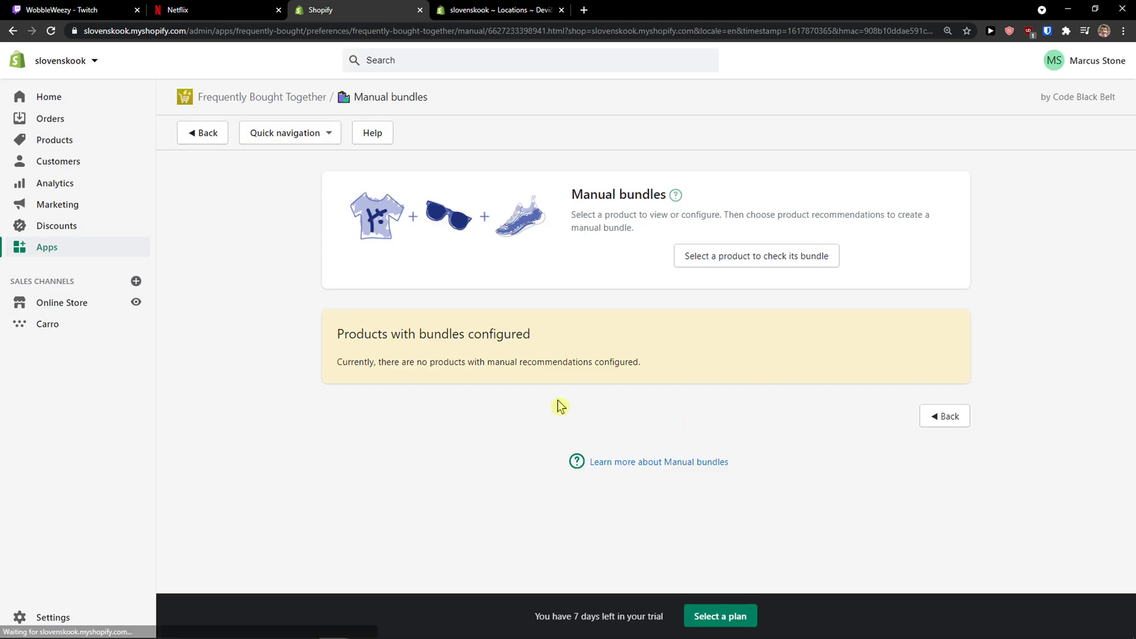
- Add Yoda as a recommendation in the Shoes bundle
{"action": "scroll", "coordinate": [517, 406], "scroll_direction": "down", "scroll_amount": 5}
{"action": "scroll", "coordinate": [504, 400], "scroll_direction": "up", "scroll_amount": 2}
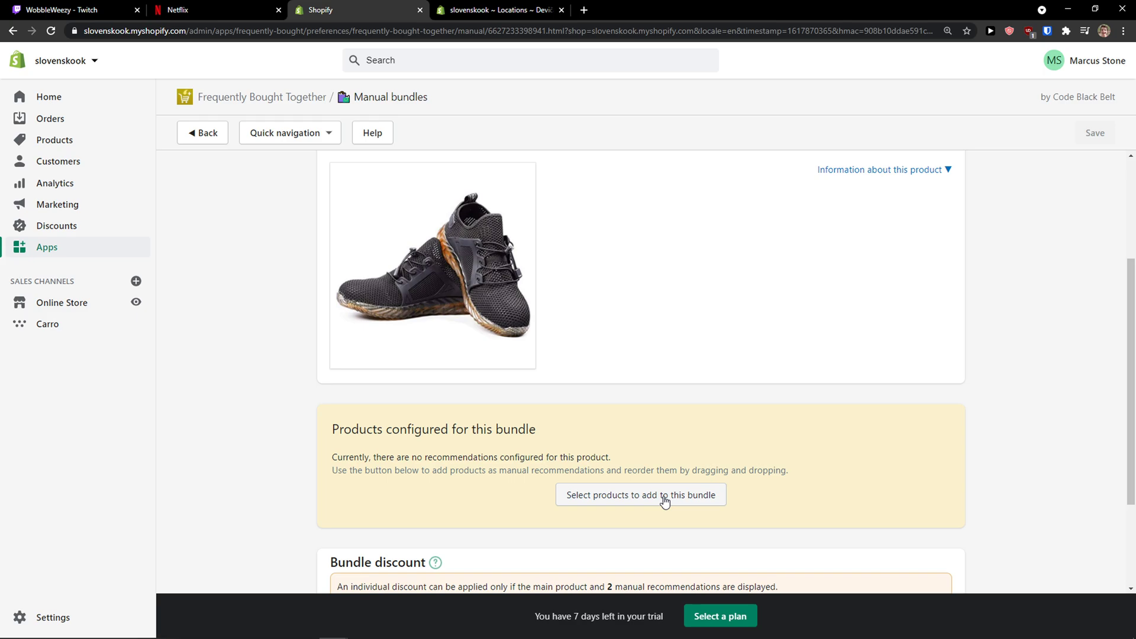
{"action": "left_click", "coordinate": [665, 497]}
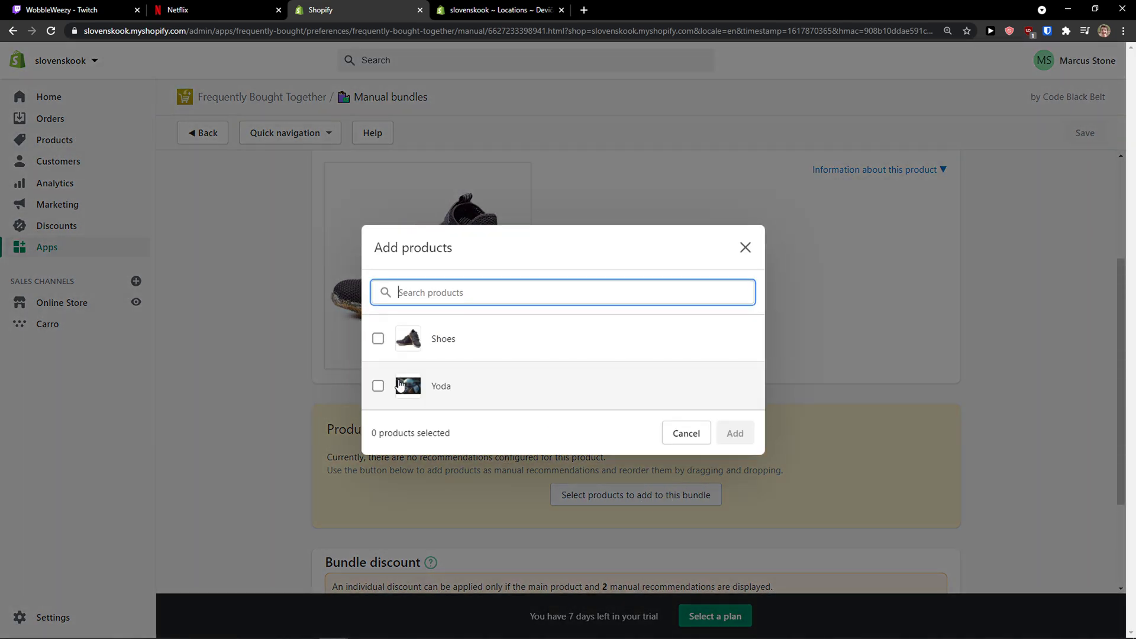
{"action": "left_click", "coordinate": [409, 386]}
{"action": "left_click", "coordinate": [735, 434]}
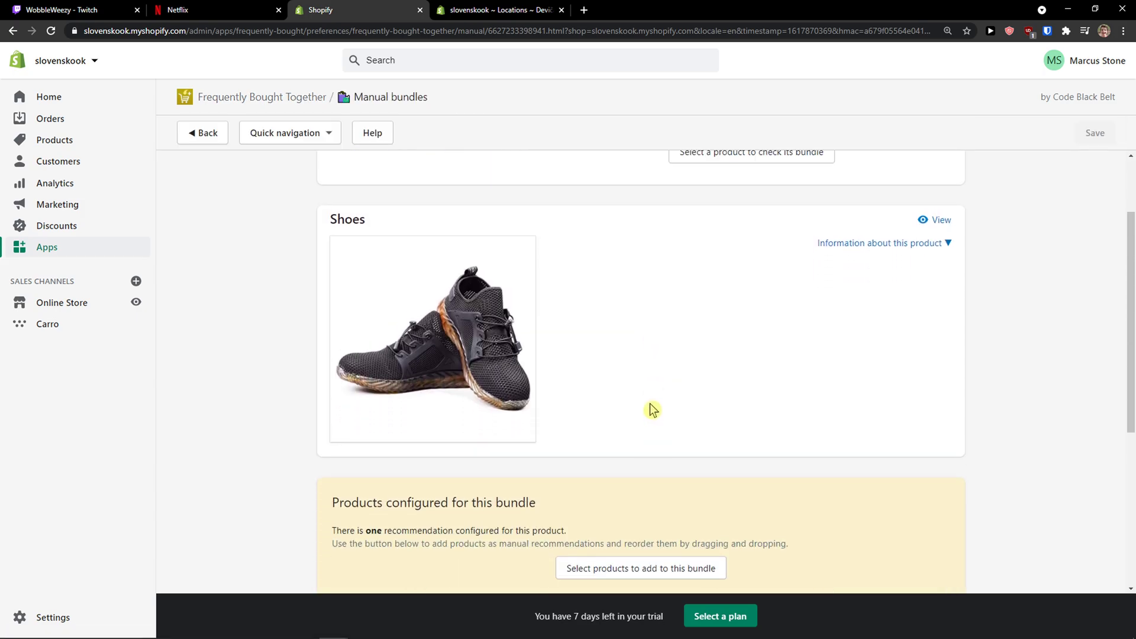
{"action": "scroll", "coordinate": [650, 410], "scroll_direction": "down", "scroll_amount": 5}
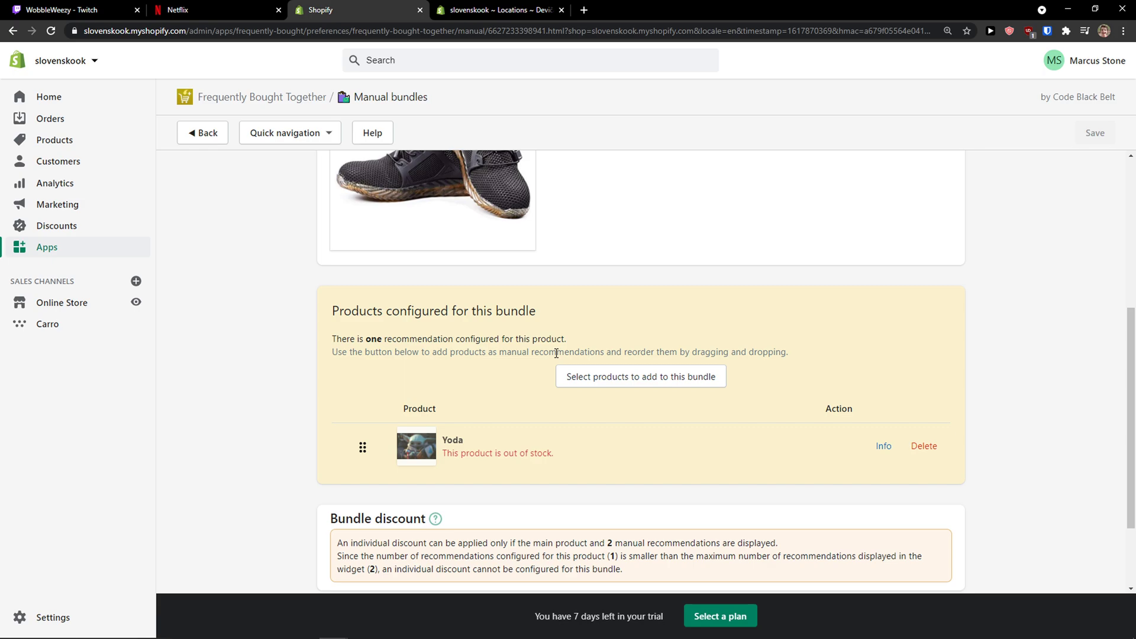
{"action": "scroll", "coordinate": [480, 312], "scroll_direction": "up", "scroll_amount": 5}
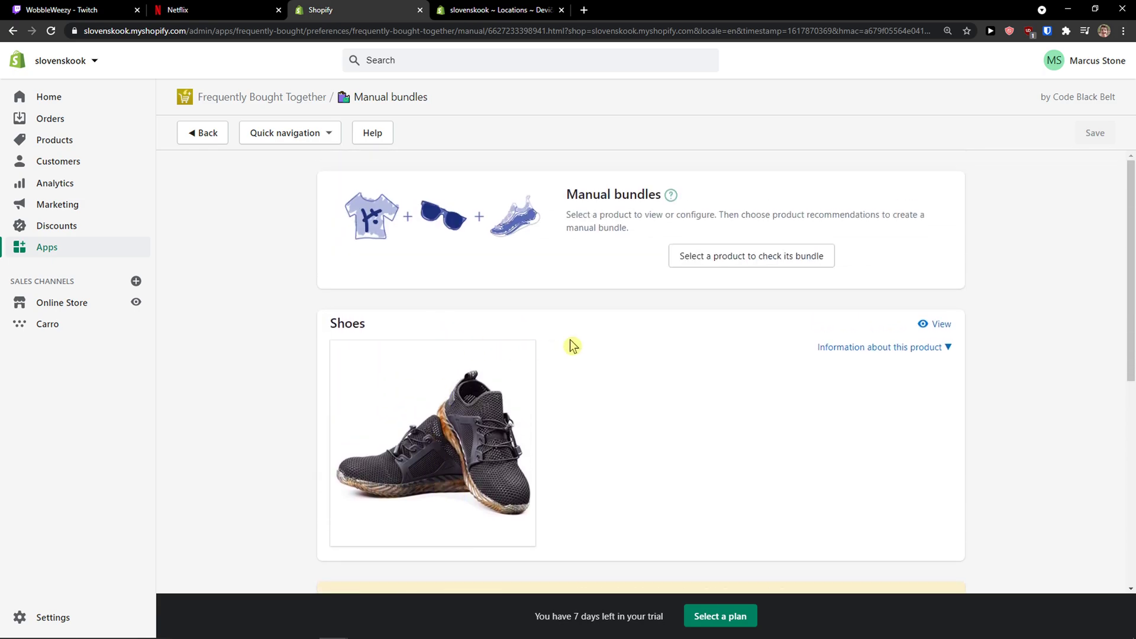
{"action": "left_click", "coordinate": [671, 195]}
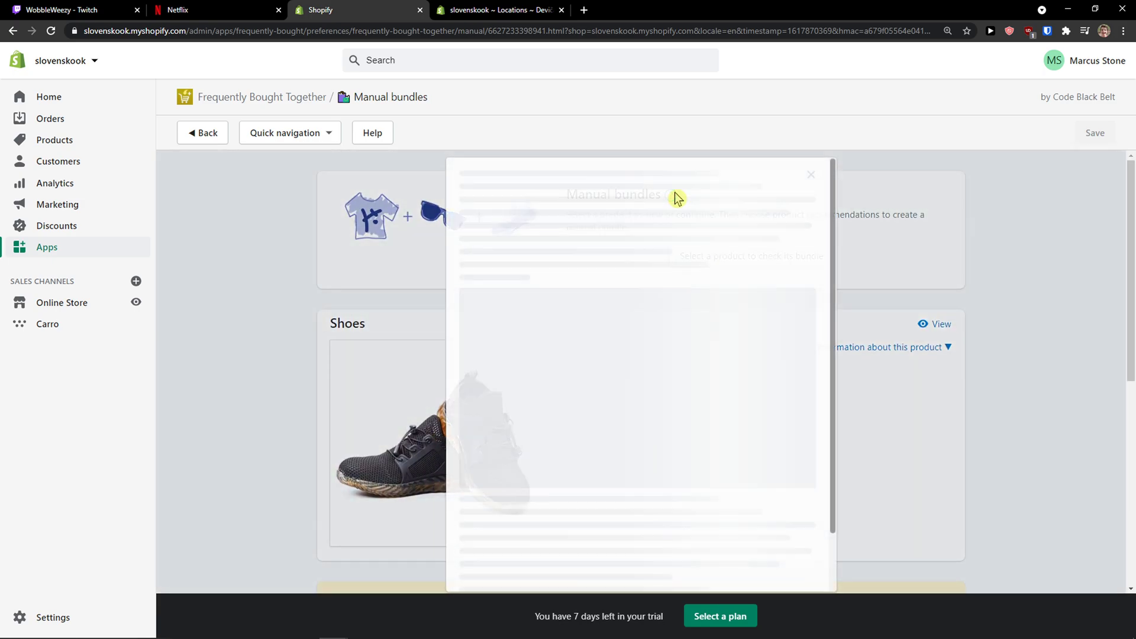
{"action": "left_click_drag", "start_coordinate": [506, 210], "coordinate": [577, 266]}
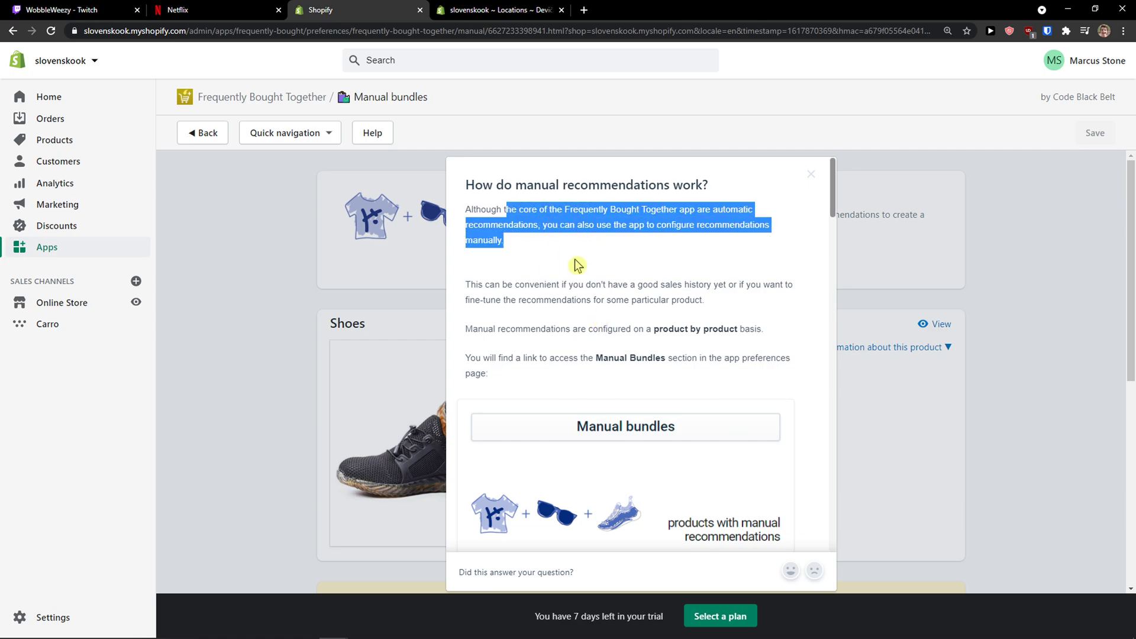
{"action": "left_click", "coordinate": [588, 284]}
{"action": "scroll", "coordinate": [607, 348], "scroll_direction": "down", "scroll_amount": 7}
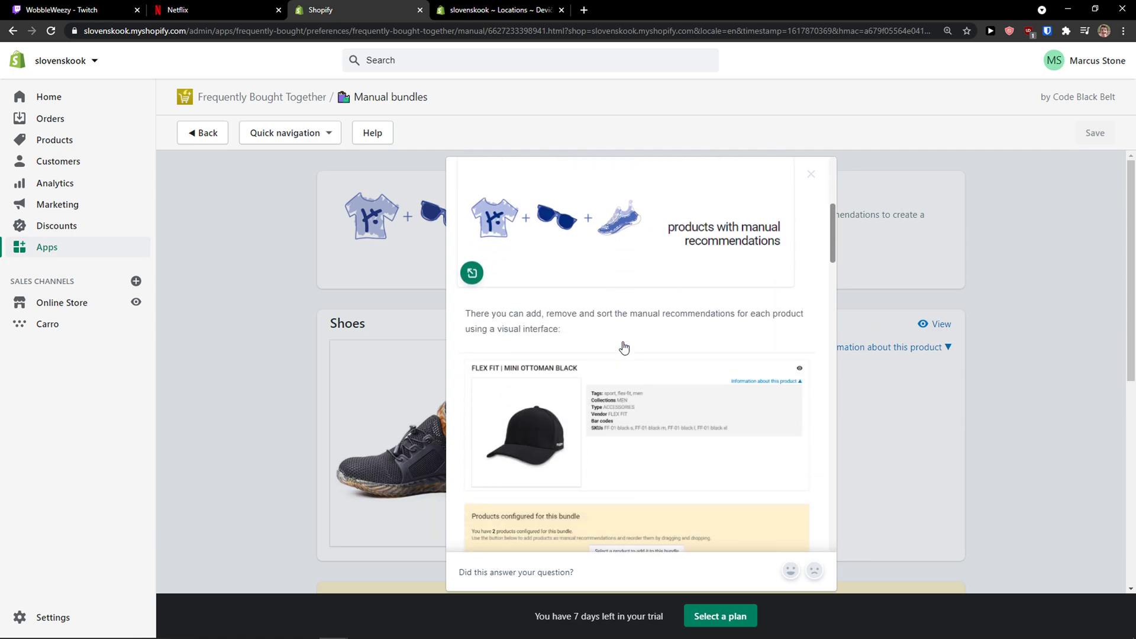
{"action": "scroll", "coordinate": [607, 348], "scroll_direction": "down", "scroll_amount": 1}
{"action": "scroll", "coordinate": [633, 386], "scroll_direction": "up", "scroll_amount": 1}
{"action": "scroll", "coordinate": [591, 367], "scroll_direction": "down", "scroll_amount": 11}
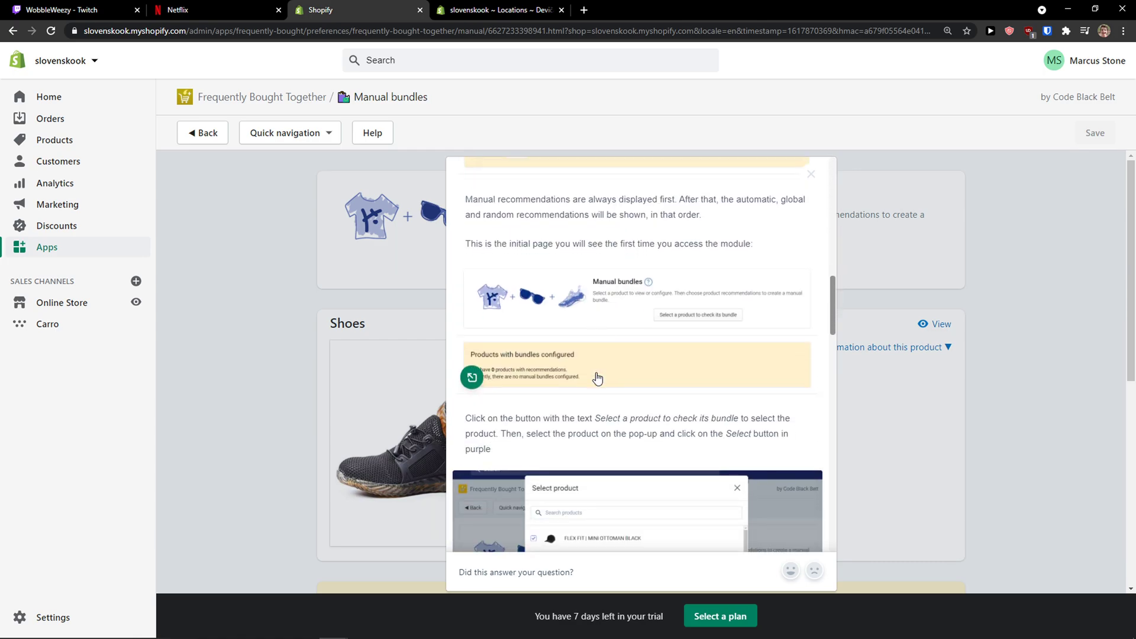
{"action": "scroll", "coordinate": [592, 367], "scroll_direction": "down", "scroll_amount": 2}
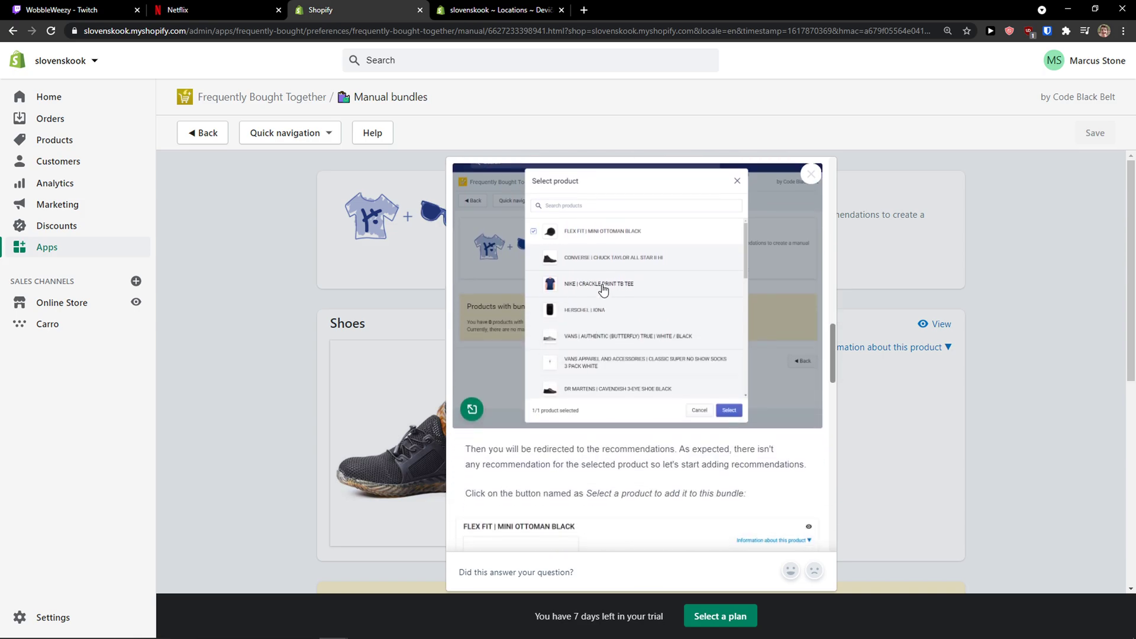
{"action": "scroll", "coordinate": [589, 245], "scroll_direction": "up", "scroll_amount": 3}
{"action": "scroll", "coordinate": [583, 296], "scroll_direction": "down", "scroll_amount": 8}
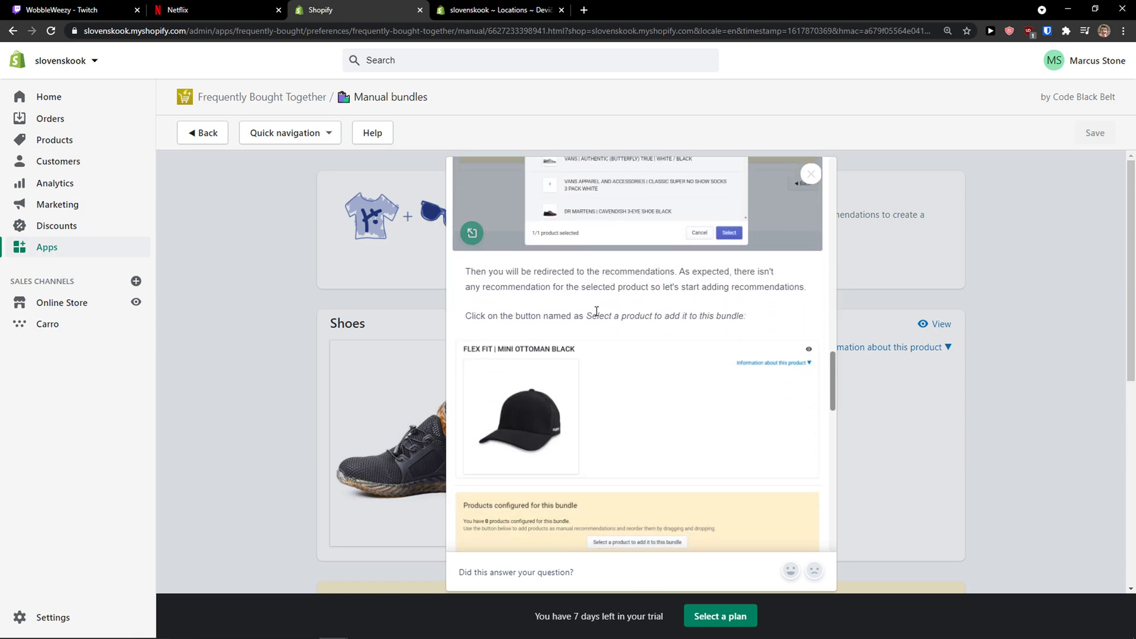
{"action": "scroll", "coordinate": [594, 338], "scroll_direction": "down", "scroll_amount": 12}
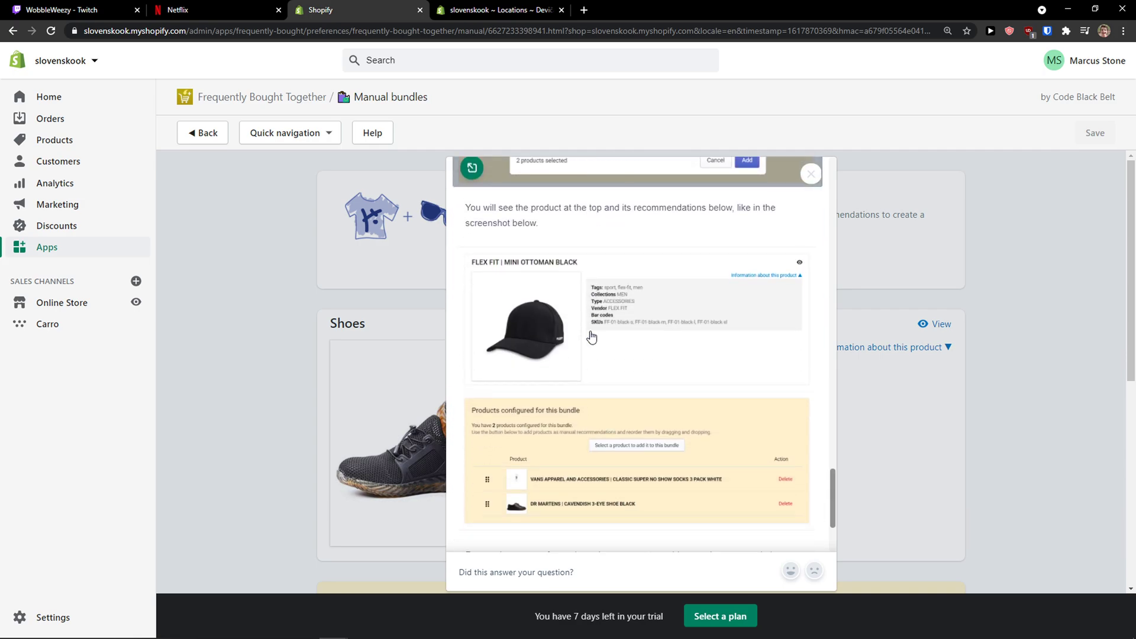
{"action": "scroll", "coordinate": [592, 350], "scroll_direction": "down", "scroll_amount": 1}
{"action": "scroll", "coordinate": [577, 357], "scroll_direction": "up", "scroll_amount": 5}
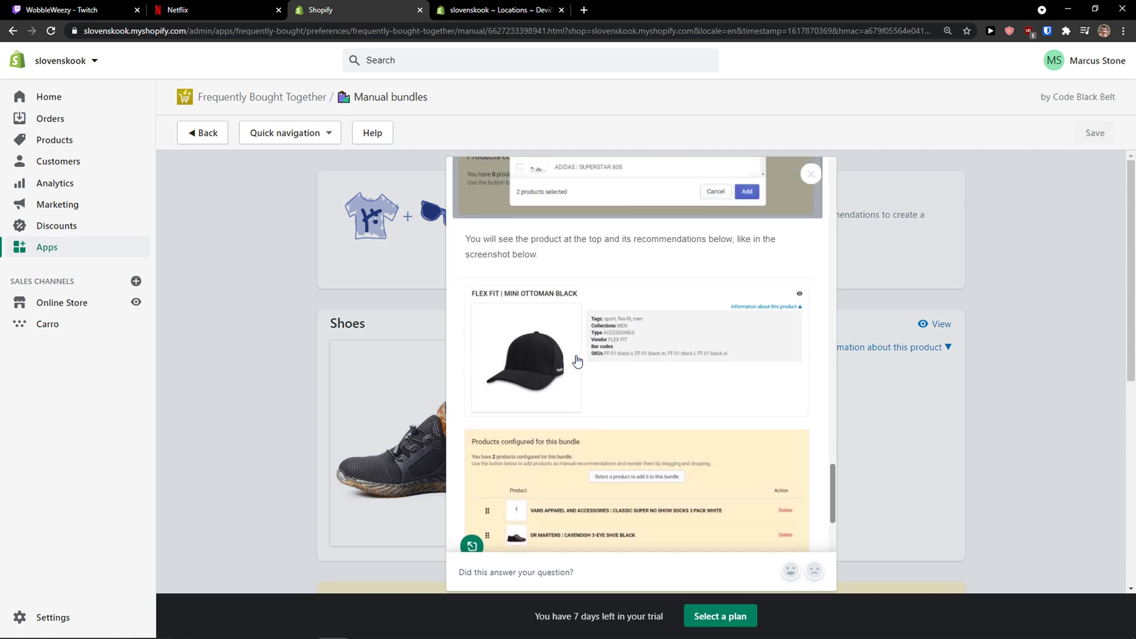
{"action": "left_click", "coordinate": [907, 377]}
- Return to the app's home dashboard and open the Discounts settings
{"action": "left_click", "coordinate": [210, 139]}
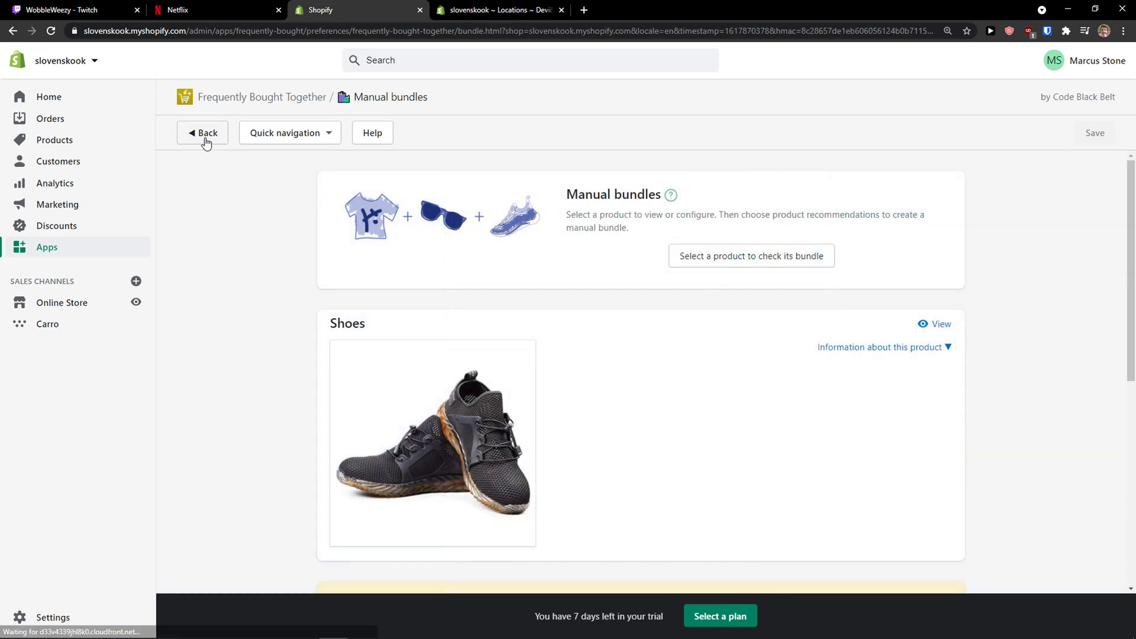
{"action": "left_click", "coordinate": [211, 139]}
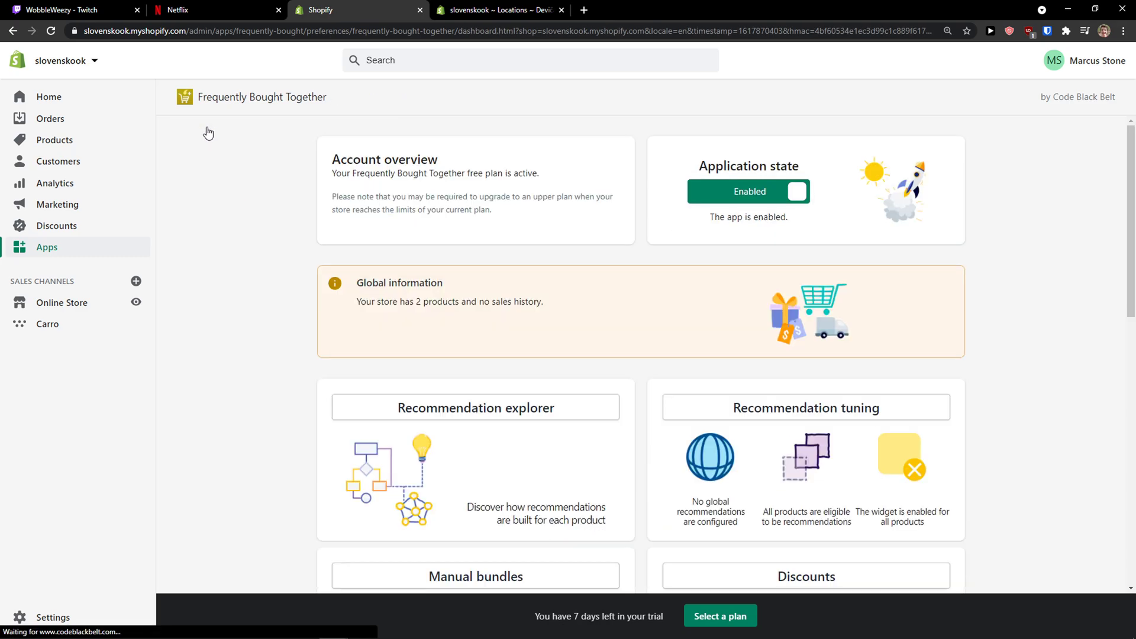
{"action": "scroll", "coordinate": [364, 261], "scroll_direction": "down", "scroll_amount": 6}
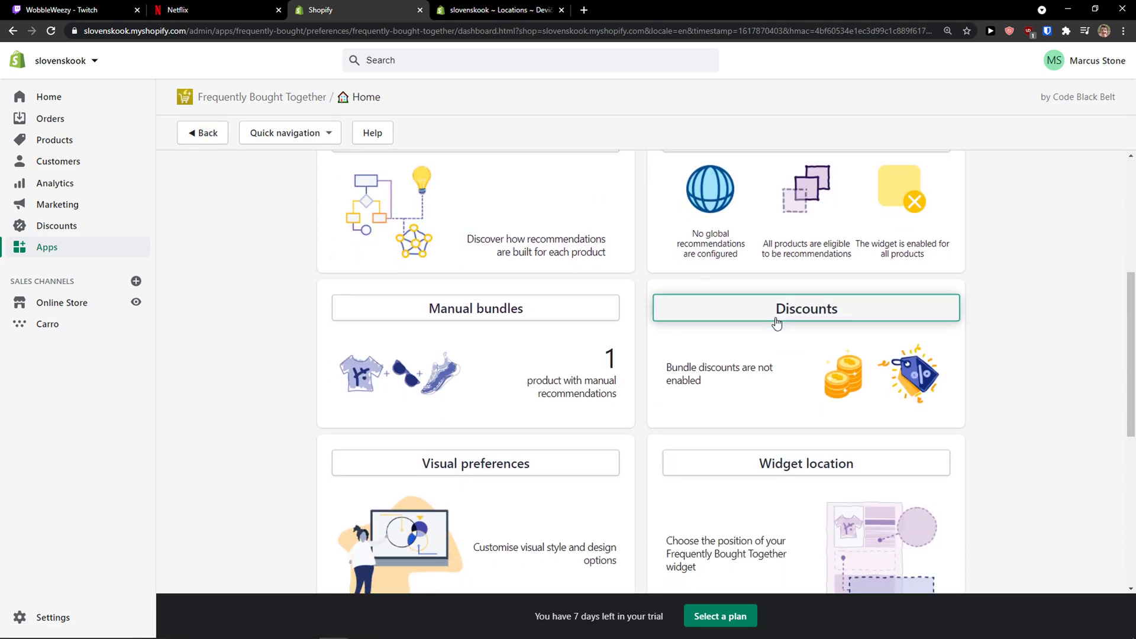
{"action": "left_click", "coordinate": [780, 266]}
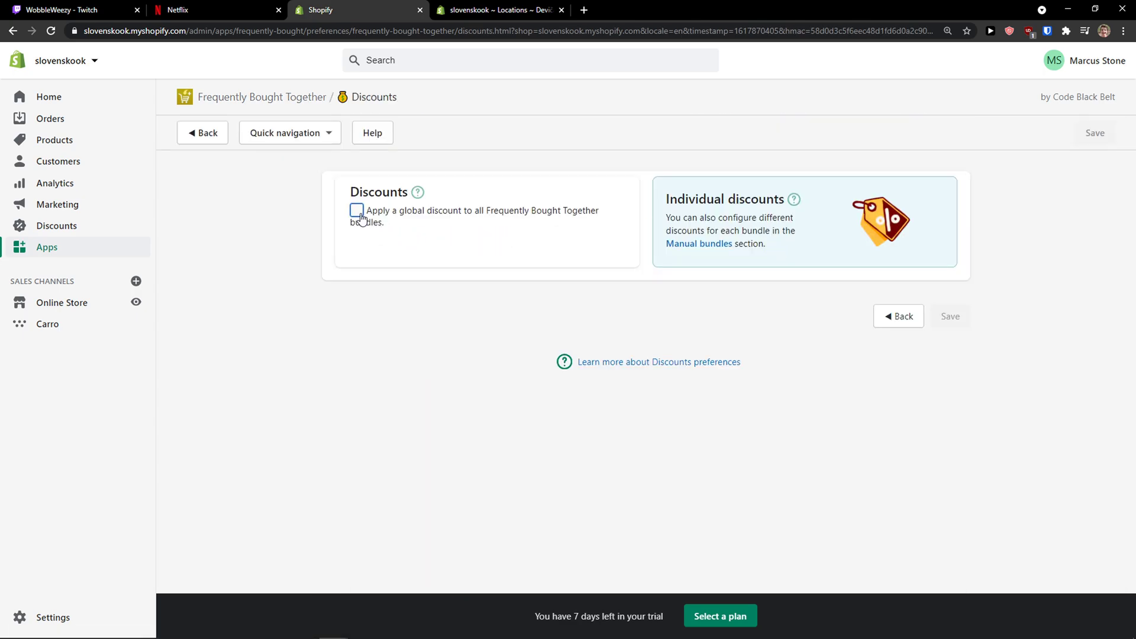
- Turn on the global discount for all bundles
{"action": "left_click", "coordinate": [357, 211]}
{"action": "left_click", "coordinate": [354, 214]}
{"action": "left_click", "coordinate": [356, 212]}
{"action": "scroll", "coordinate": [405, 245], "scroll_direction": "down", "scroll_amount": 4}
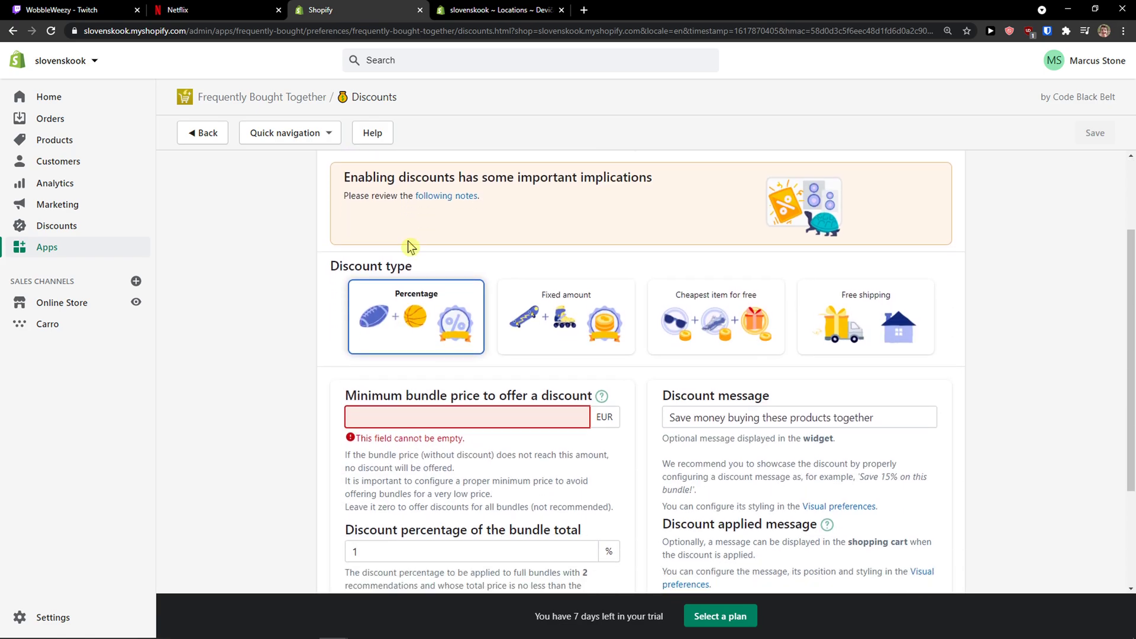
{"action": "scroll", "coordinate": [387, 242], "scroll_direction": "down", "scroll_amount": 1}
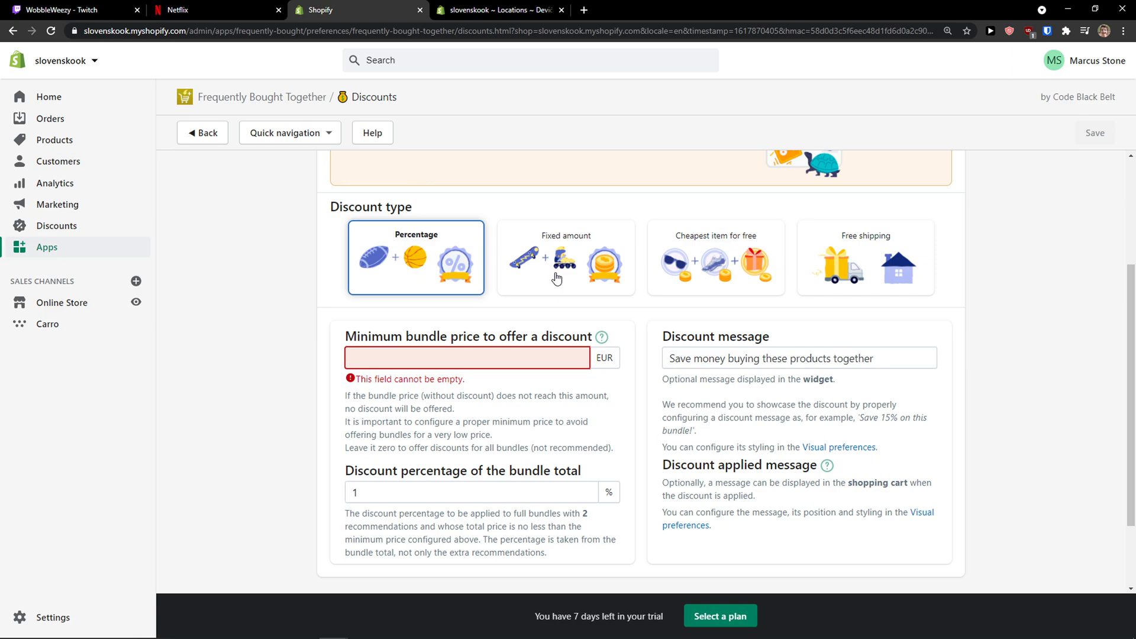
- Compare the Fixed amount, Percentage, cheapest-item-free and Free shipping discount types
{"action": "left_click", "coordinate": [556, 278]}
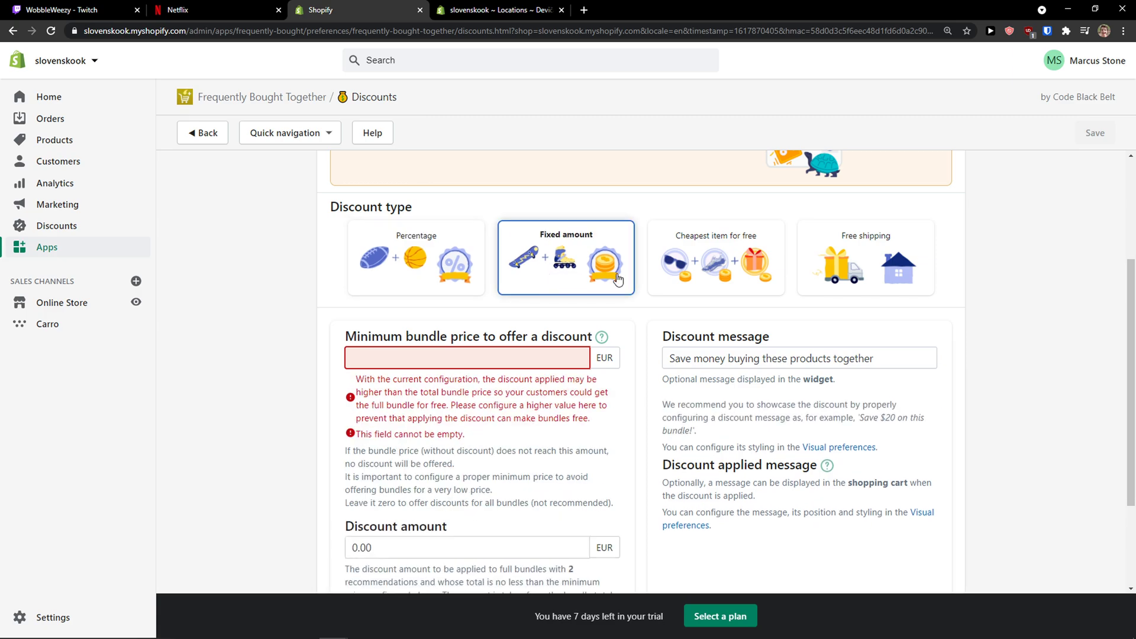
{"action": "left_click", "coordinate": [684, 278]}
{"action": "left_click", "coordinate": [579, 278]}
{"action": "left_click", "coordinate": [441, 273]}
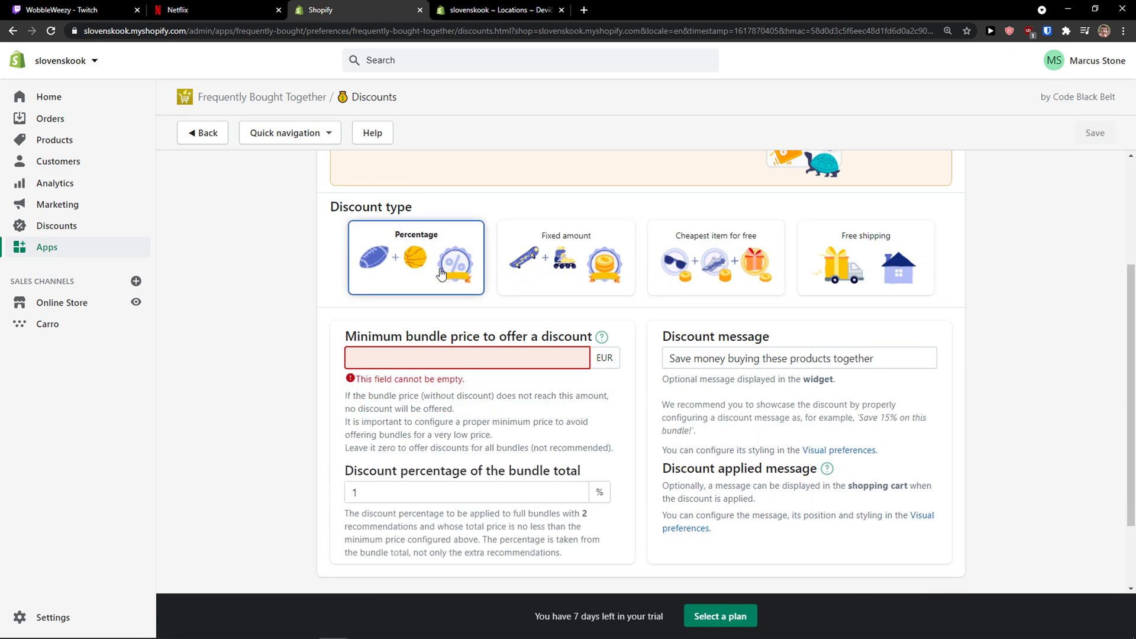
{"action": "left_click", "coordinate": [559, 268]}
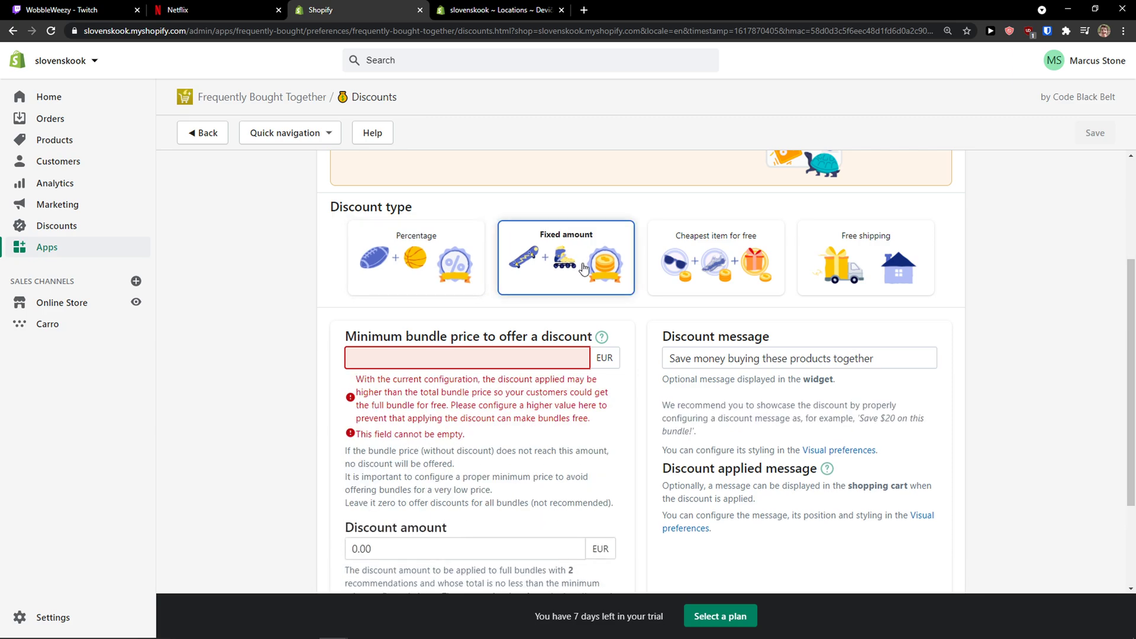
{"action": "left_click", "coordinate": [704, 258]}
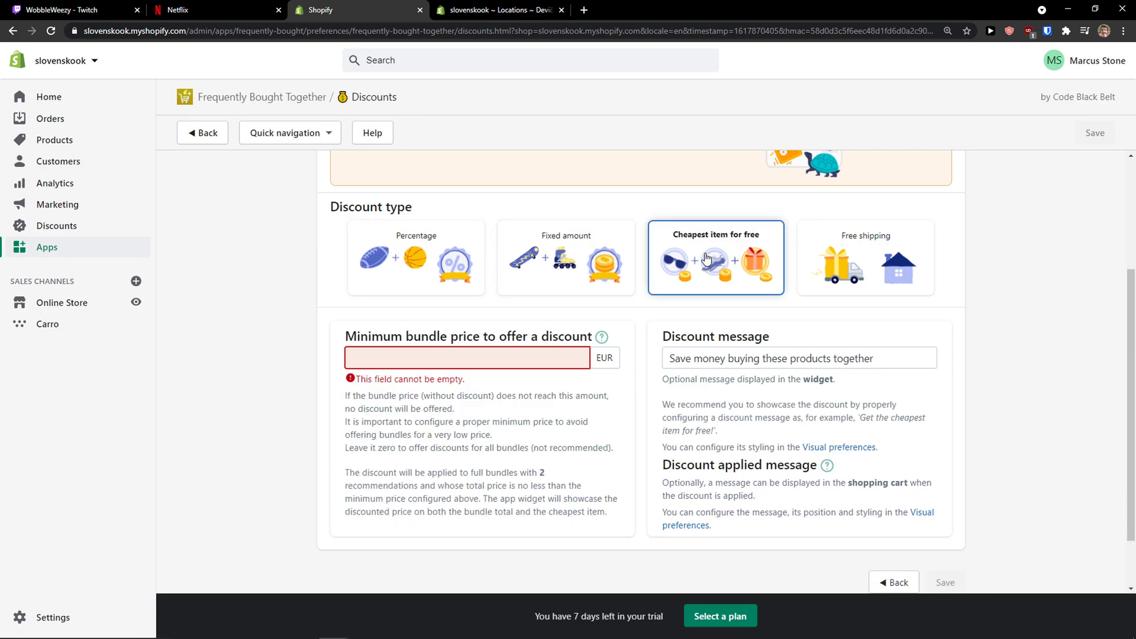
{"action": "left_click", "coordinate": [810, 273]}
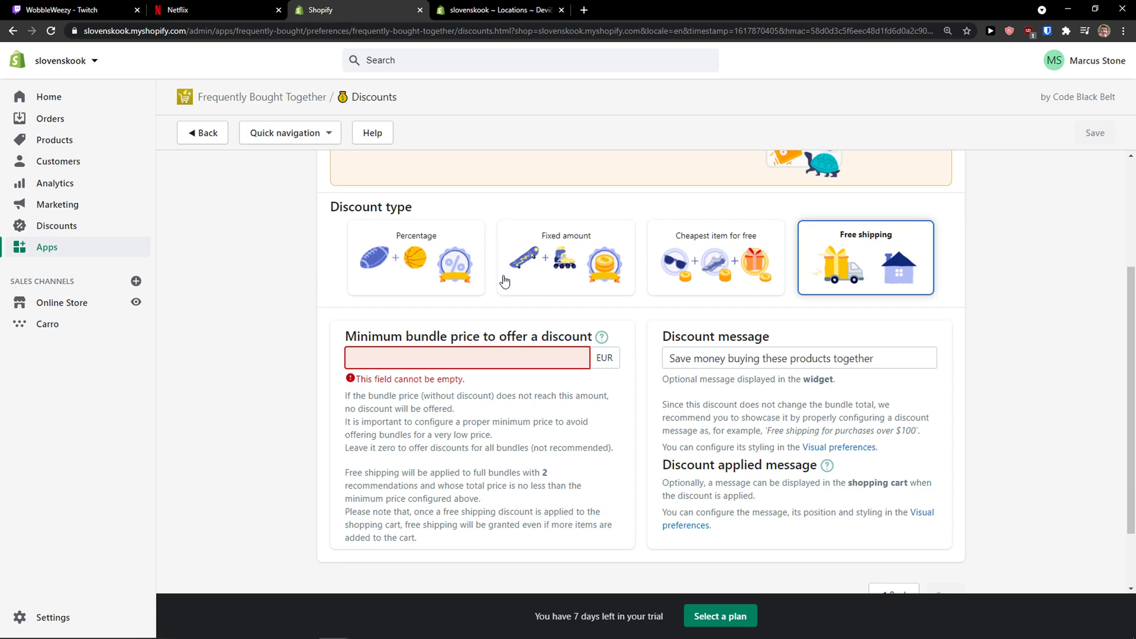
{"action": "left_click", "coordinate": [527, 273]}
- Settle on a Fixed amount discount type for bundles
{"action": "scroll", "coordinate": [532, 275], "scroll_direction": "down", "scroll_amount": 1}
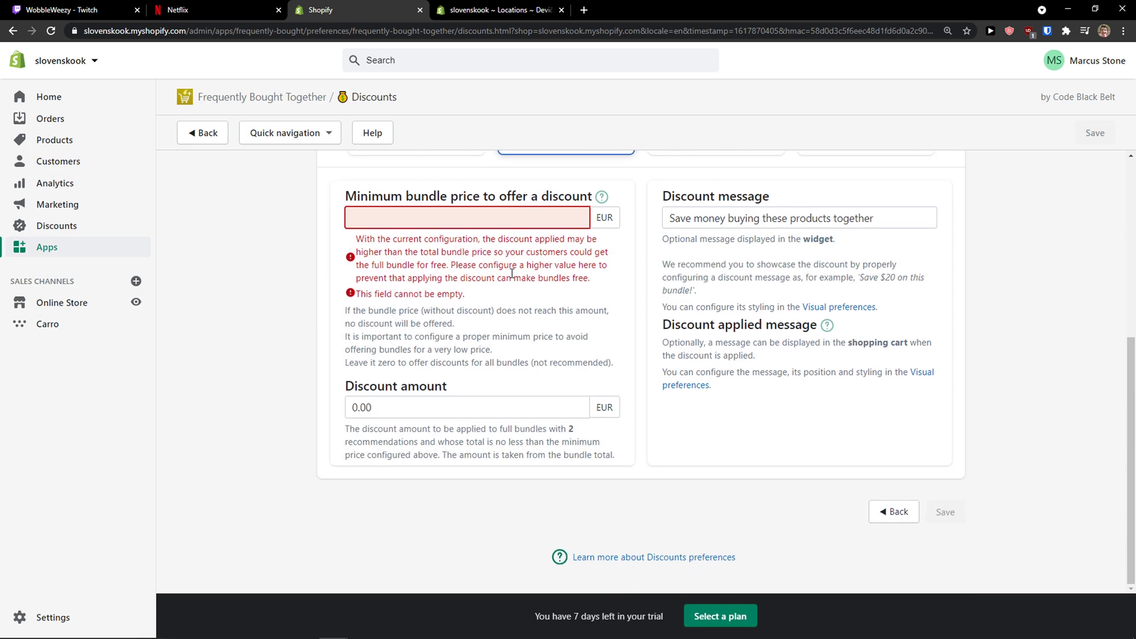
{"action": "scroll", "coordinate": [512, 274], "scroll_direction": "up", "scroll_amount": 2}
{"action": "left_click", "coordinate": [447, 268]}
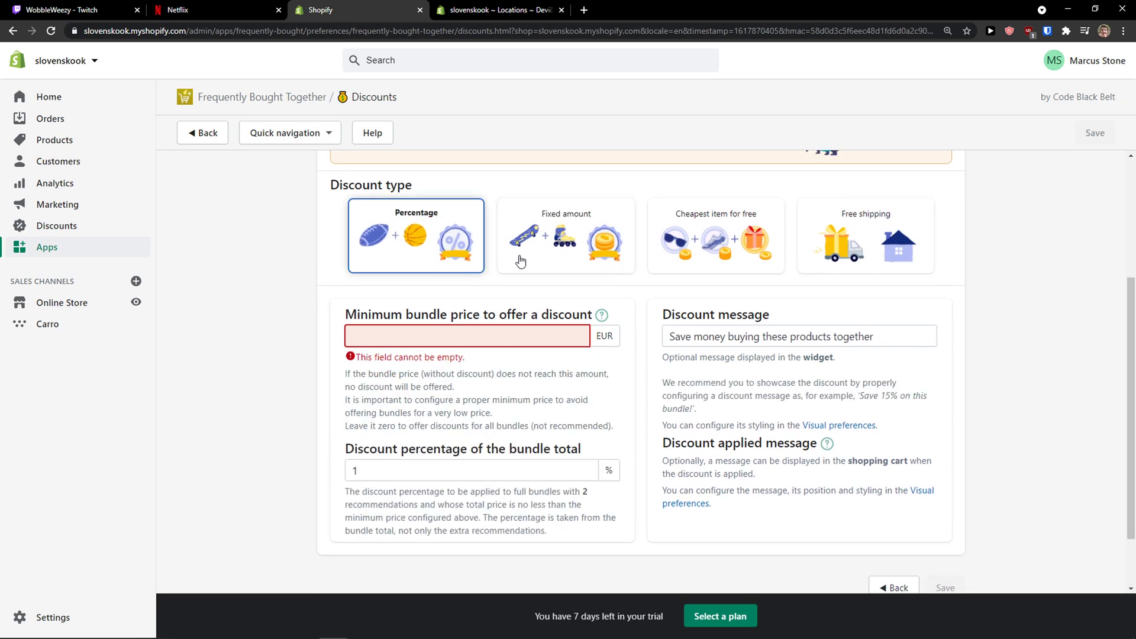
{"action": "left_click", "coordinate": [520, 261]}
{"action": "left_click", "coordinate": [464, 264]}
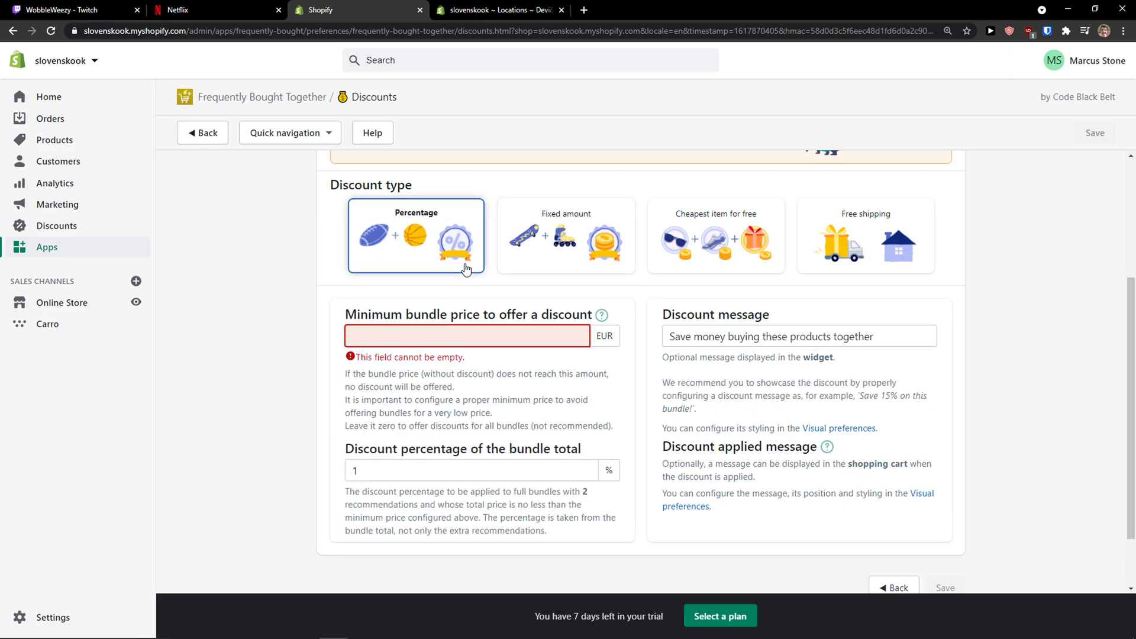
{"action": "left_click", "coordinate": [594, 263]}
{"action": "scroll", "coordinate": [572, 347], "scroll_direction": "down", "scroll_amount": 2}
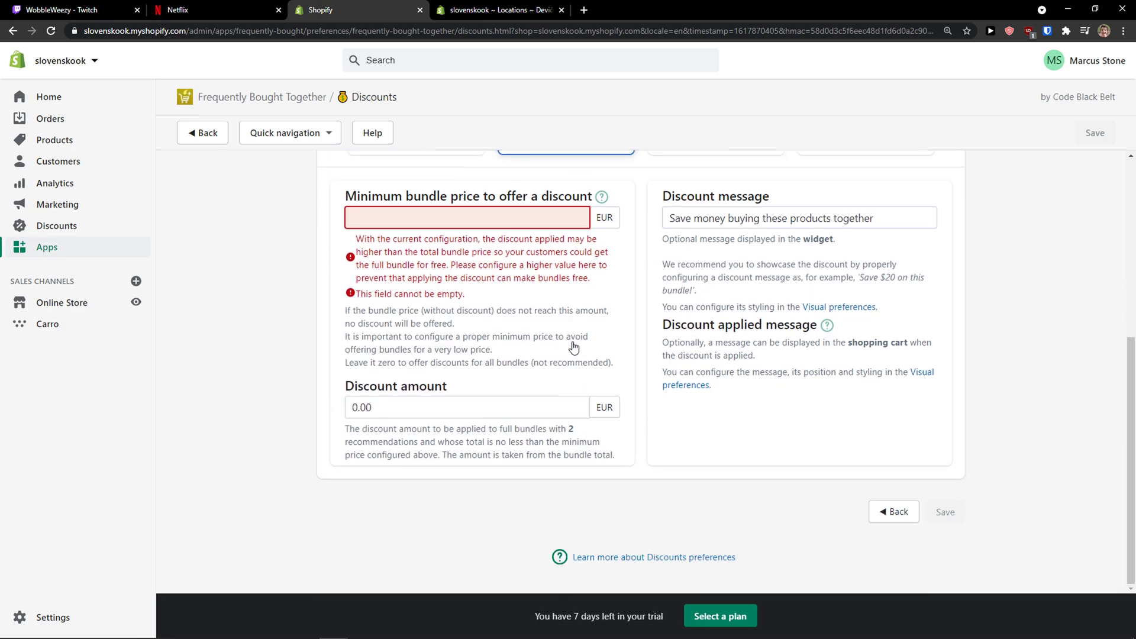
{"action": "scroll", "coordinate": [571, 342], "scroll_direction": "up", "scroll_amount": 3}
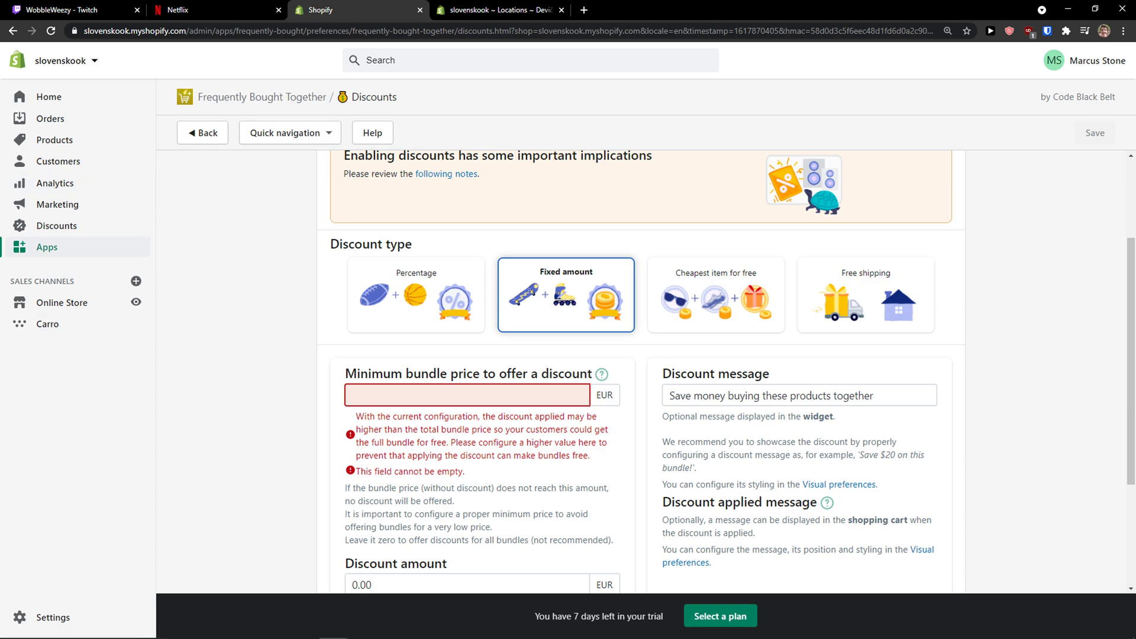
{"action": "scroll", "coordinate": [325, 459], "scroll_direction": "up", "scroll_amount": 2}
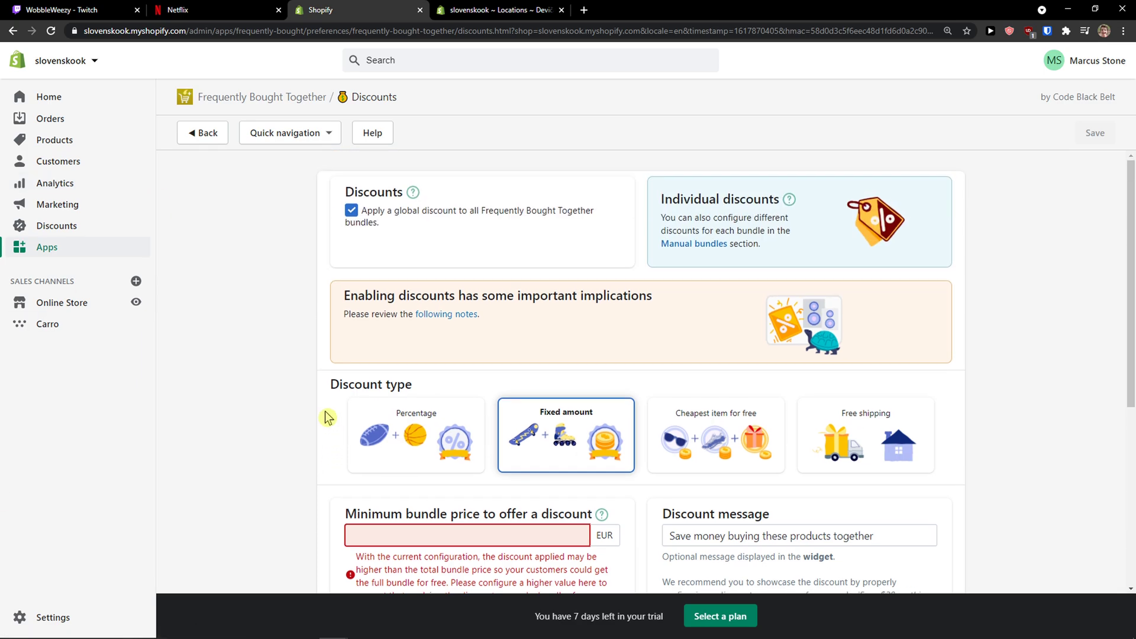
- Leave the Discounts page without saving and scroll through the app dashboard
{"action": "left_click", "coordinate": [203, 135]}
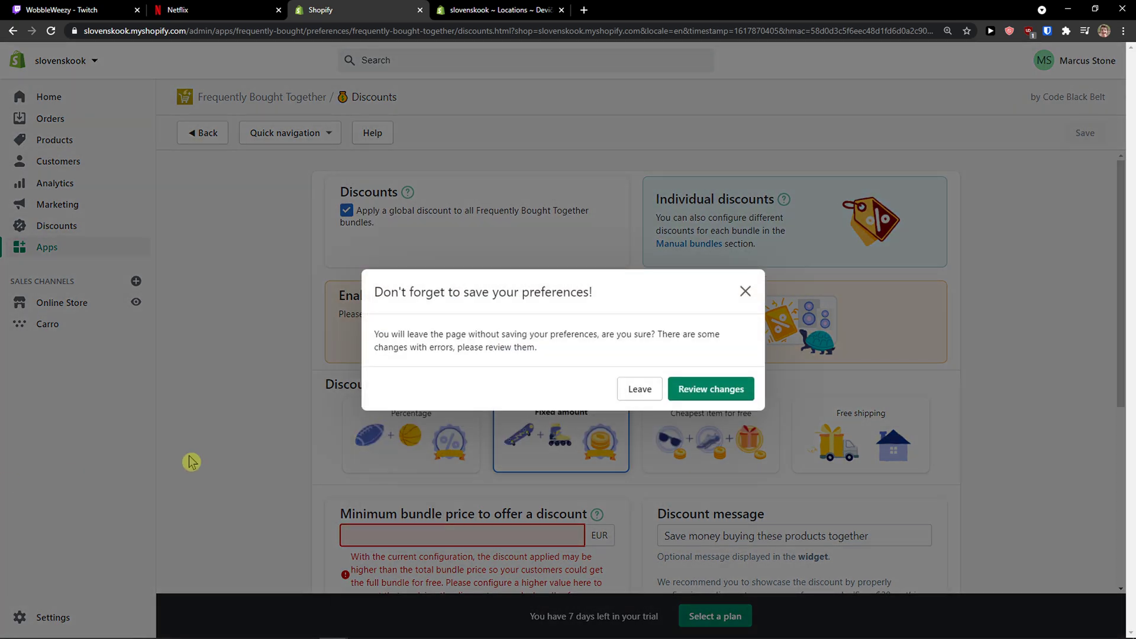
{"action": "left_click", "coordinate": [651, 389]}
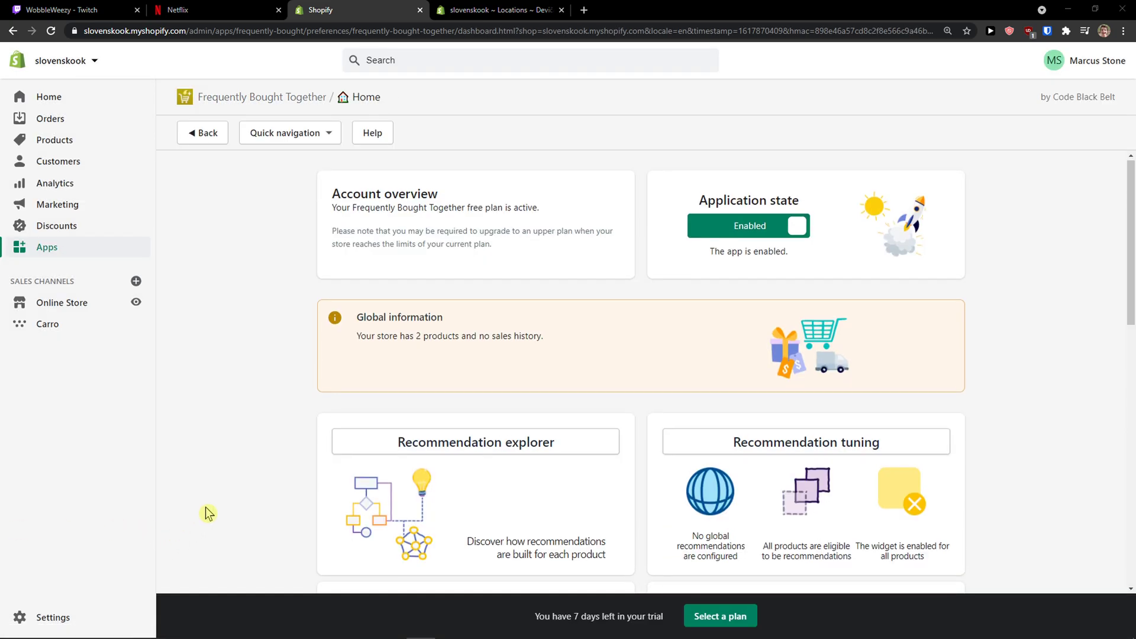
{"action": "scroll", "coordinate": [208, 512], "scroll_direction": "down", "scroll_amount": 4}
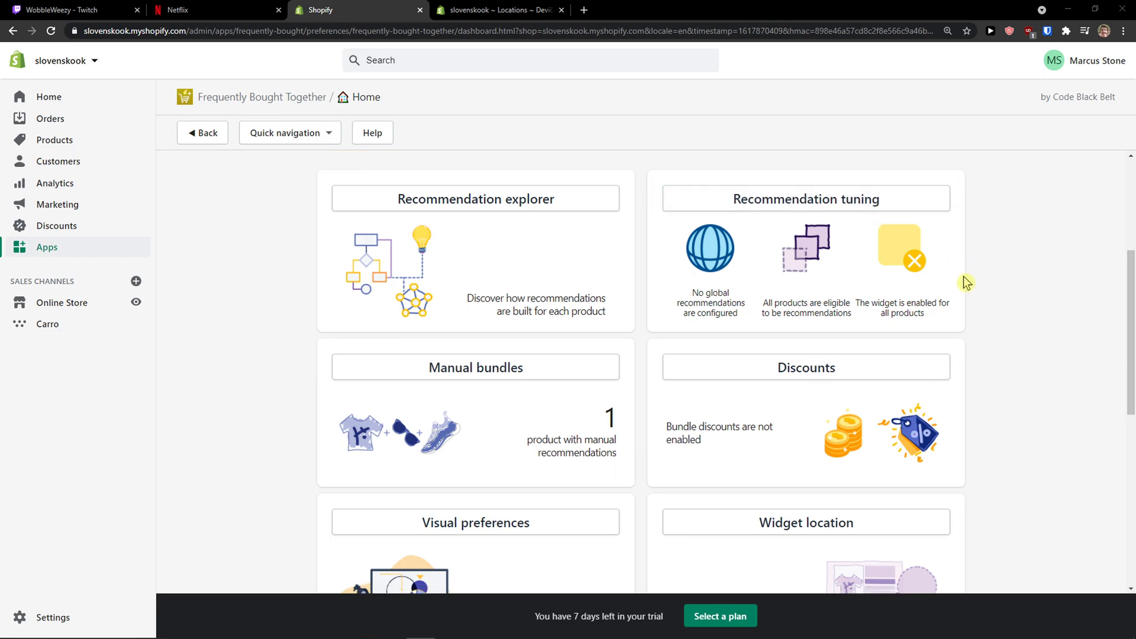
{"action": "scroll", "coordinate": [959, 282], "scroll_direction": "down", "scroll_amount": 3}
{"action": "scroll", "coordinate": [957, 282], "scroll_direction": "up", "scroll_amount": 2}
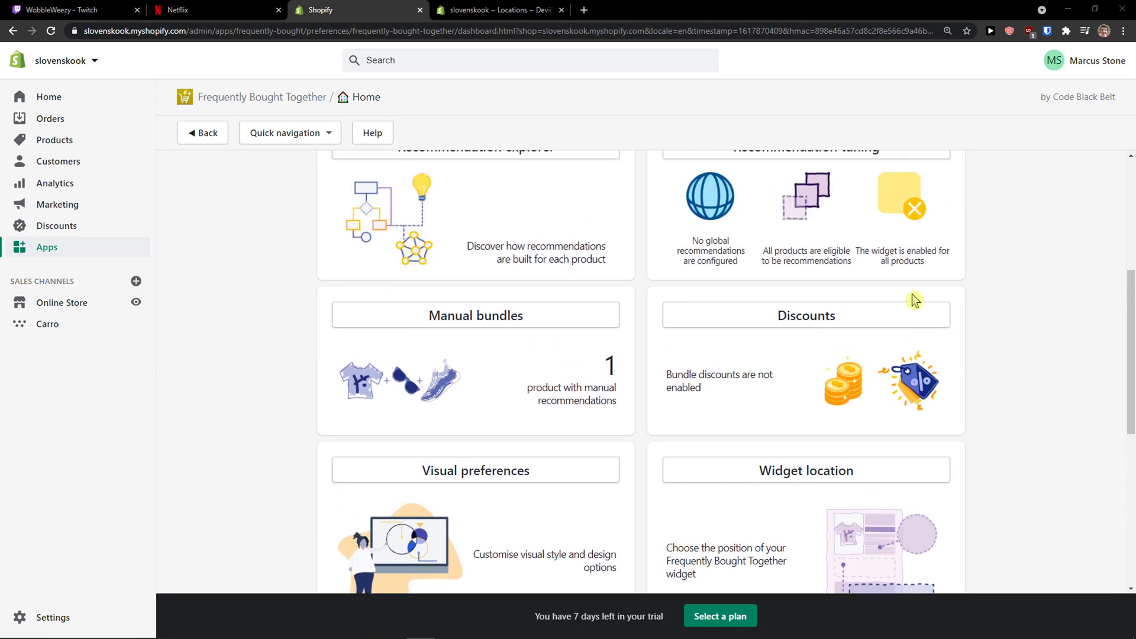
{"action": "scroll", "coordinate": [734, 483], "scroll_direction": "up", "scroll_amount": 2}
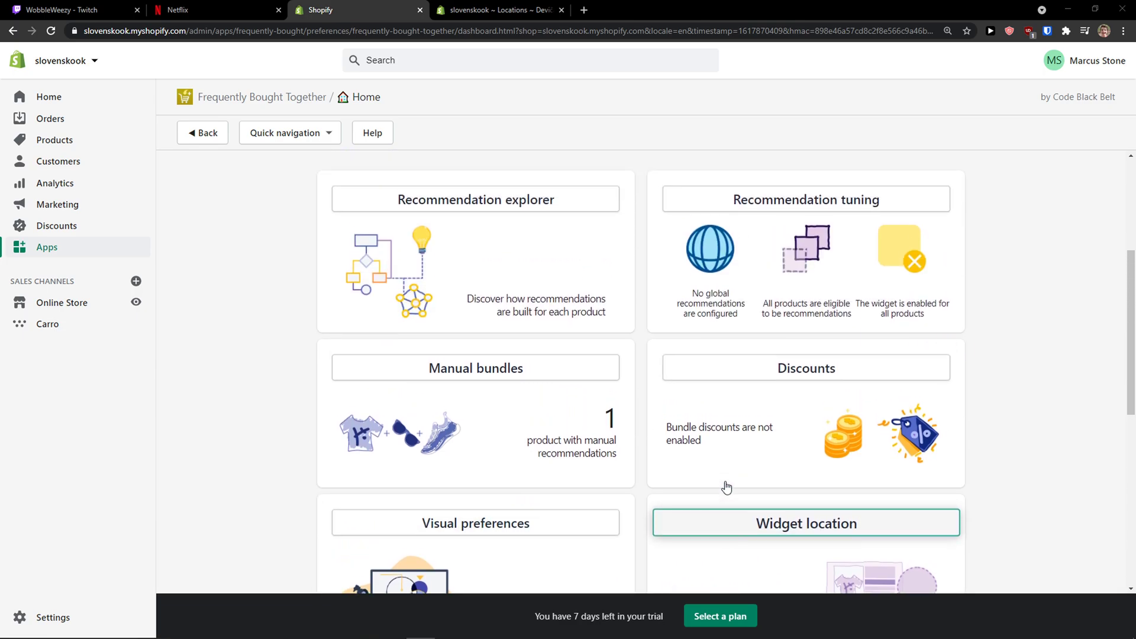
{"action": "left_click", "coordinate": [802, 264]}
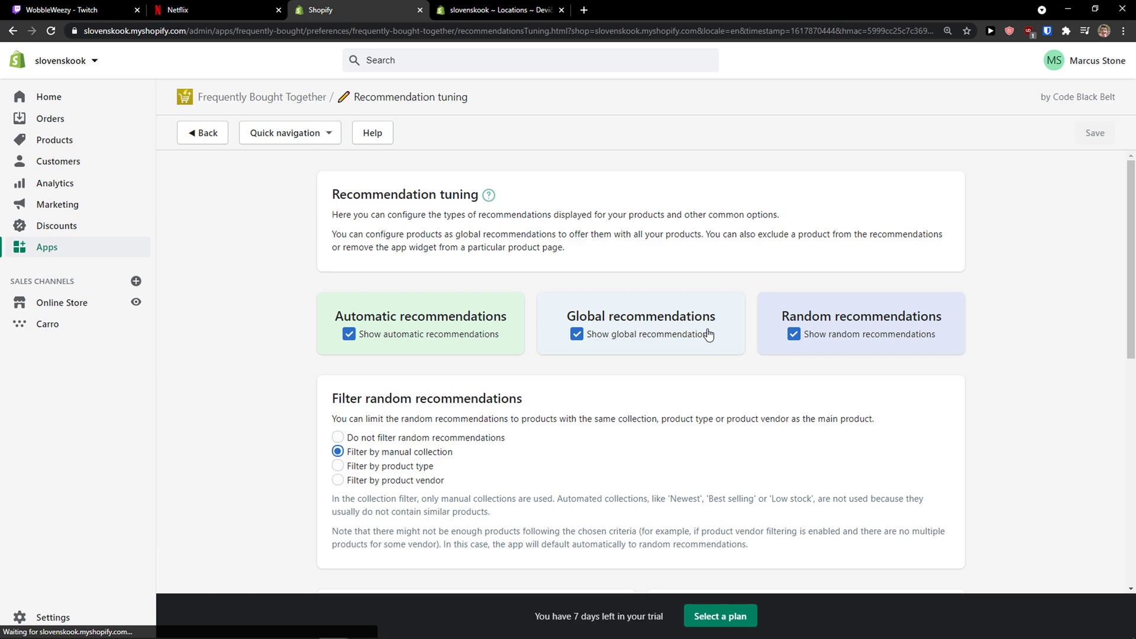
{"action": "scroll", "coordinate": [607, 366], "scroll_direction": "down", "scroll_amount": 1}
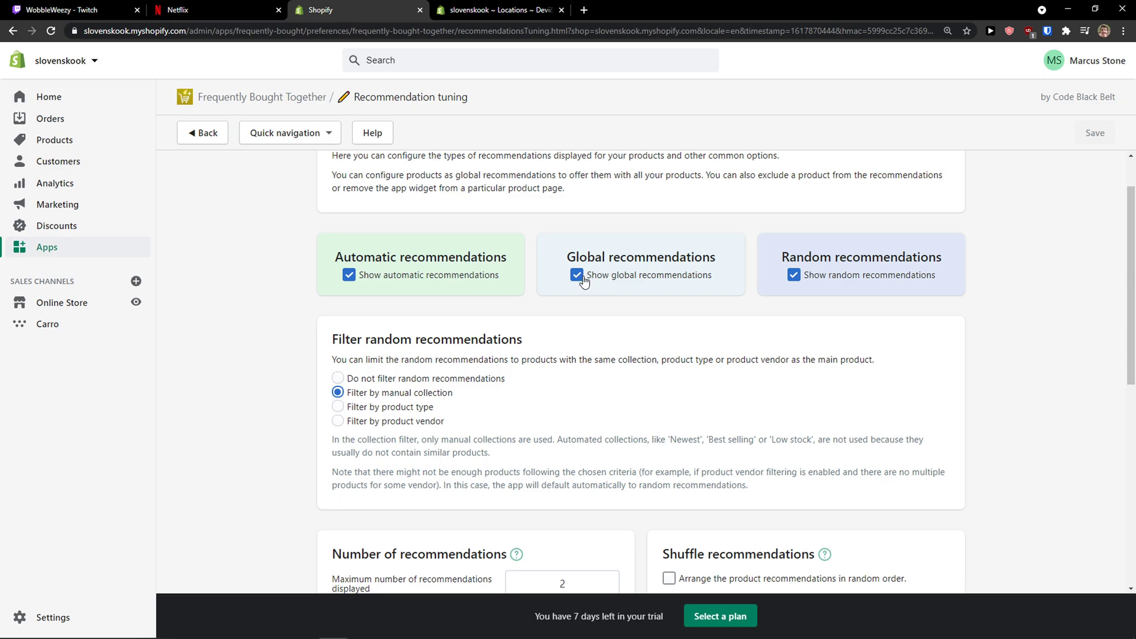
{"action": "left_click", "coordinate": [793, 277]}
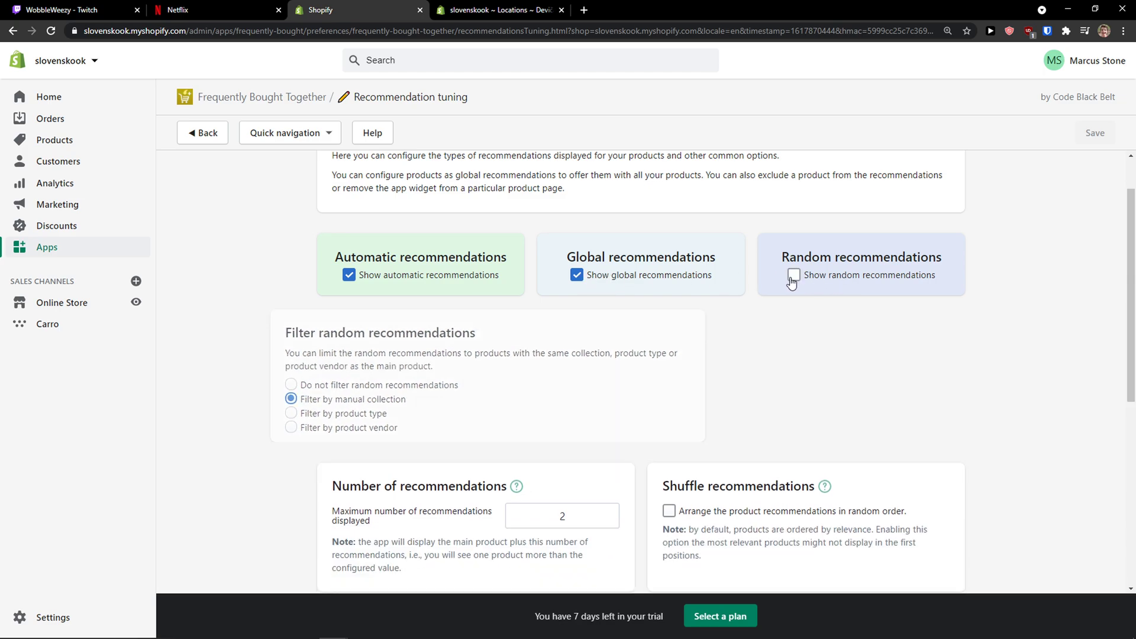
{"action": "left_click", "coordinate": [794, 281]}
{"action": "scroll", "coordinate": [713, 351], "scroll_direction": "down", "scroll_amount": 1}
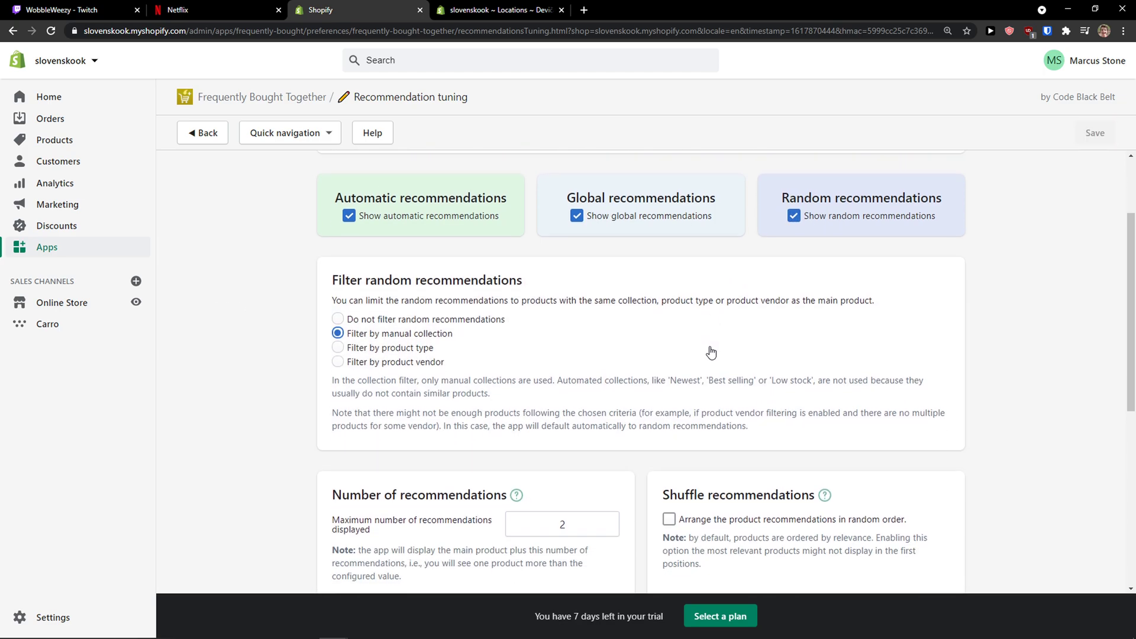
{"action": "scroll", "coordinate": [703, 354], "scroll_direction": "down", "scroll_amount": 1}
{"action": "left_click_drag", "start_coordinate": [335, 242], "coordinate": [527, 245]}
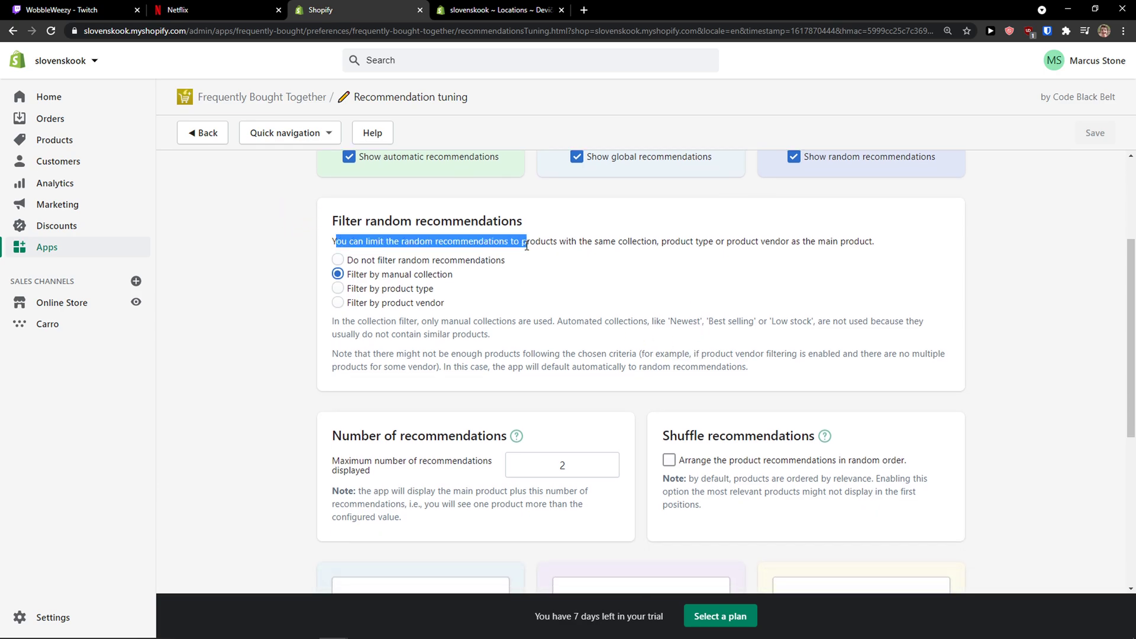
{"action": "left_click", "coordinate": [629, 329]}
{"action": "key", "text": "ctrl+plus"}
{"action": "key", "text": "ctrl+plus"}
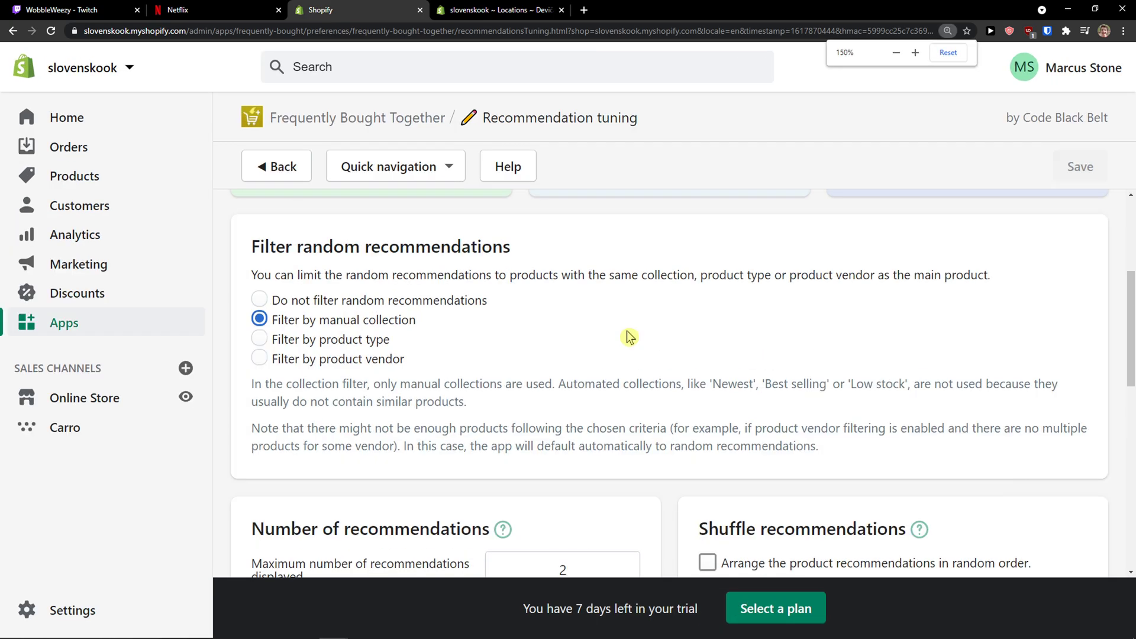
{"action": "scroll", "coordinate": [609, 348], "scroll_direction": "down", "scroll_amount": 1}
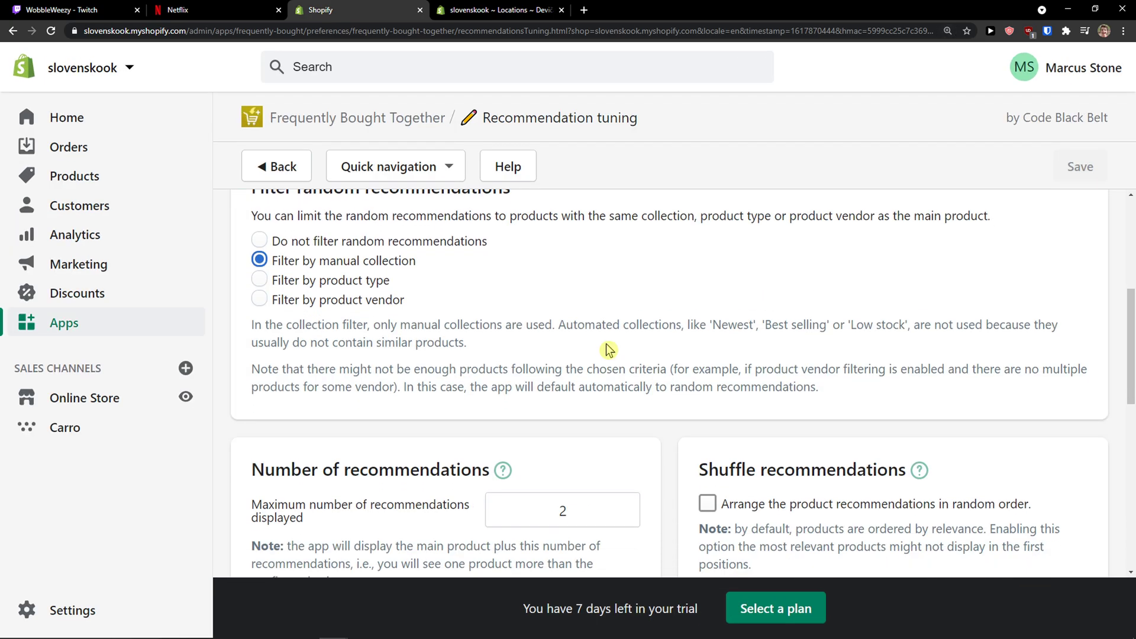
{"action": "scroll", "coordinate": [359, 282], "scroll_direction": "down", "scroll_amount": 1}
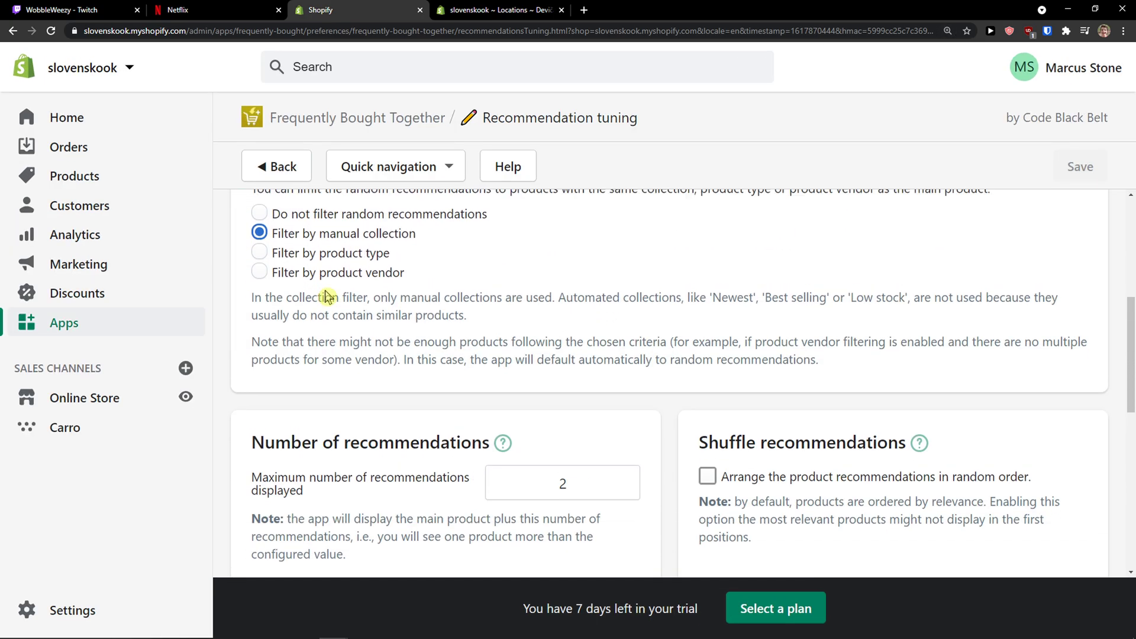
{"action": "scroll", "coordinate": [362, 299], "scroll_direction": "up", "scroll_amount": 1}
{"action": "scroll", "coordinate": [451, 320], "scroll_direction": "down", "scroll_amount": 4}
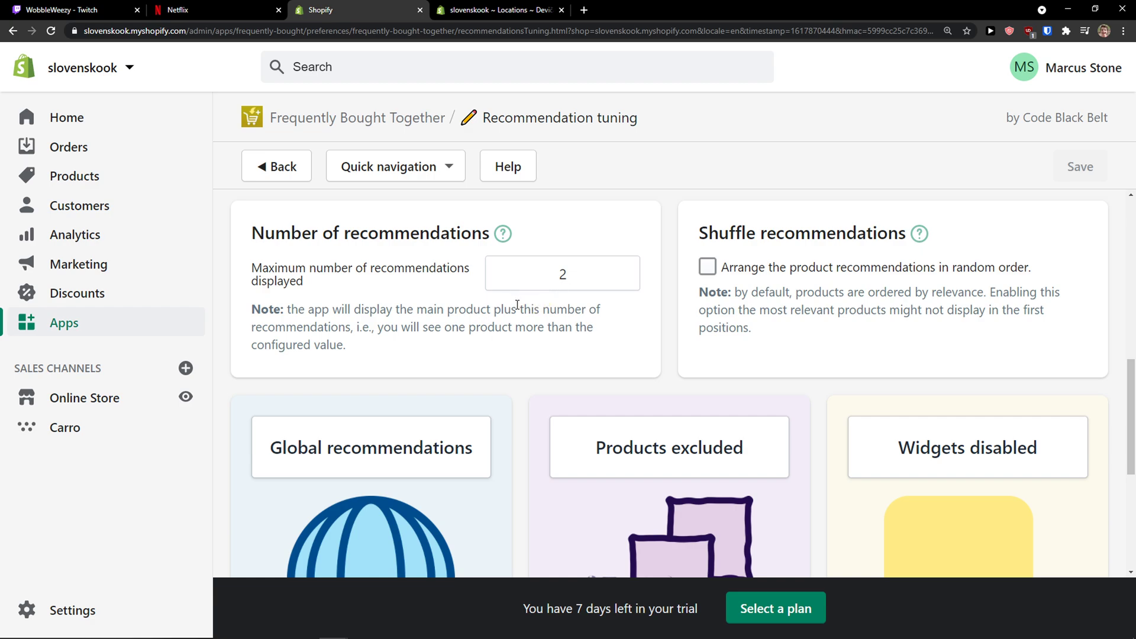
{"action": "scroll", "coordinate": [517, 305], "scroll_direction": "down", "scroll_amount": 1}
{"action": "scroll", "coordinate": [512, 314], "scroll_direction": "up", "scroll_amount": 1}
{"action": "scroll", "coordinate": [687, 289], "scroll_direction": "down", "scroll_amount": 5}
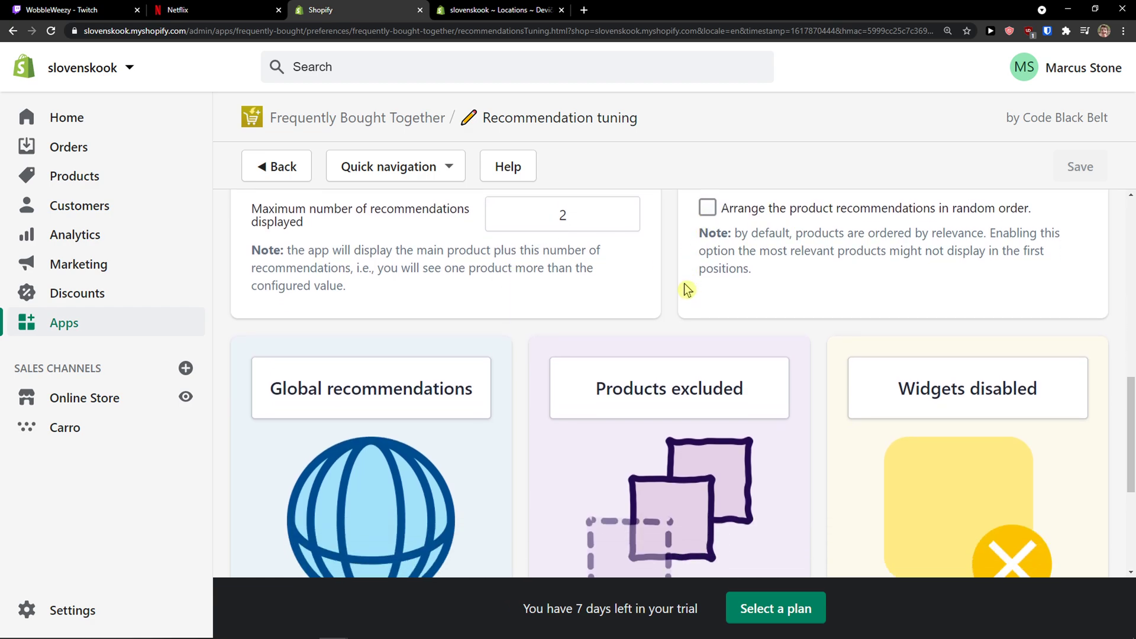
- Adjust page zoom and read the product eligibility options in Recommendation tuning
{"action": "key", "text": "ctrl+minus"}
{"action": "key", "text": "ctrl+minus"}
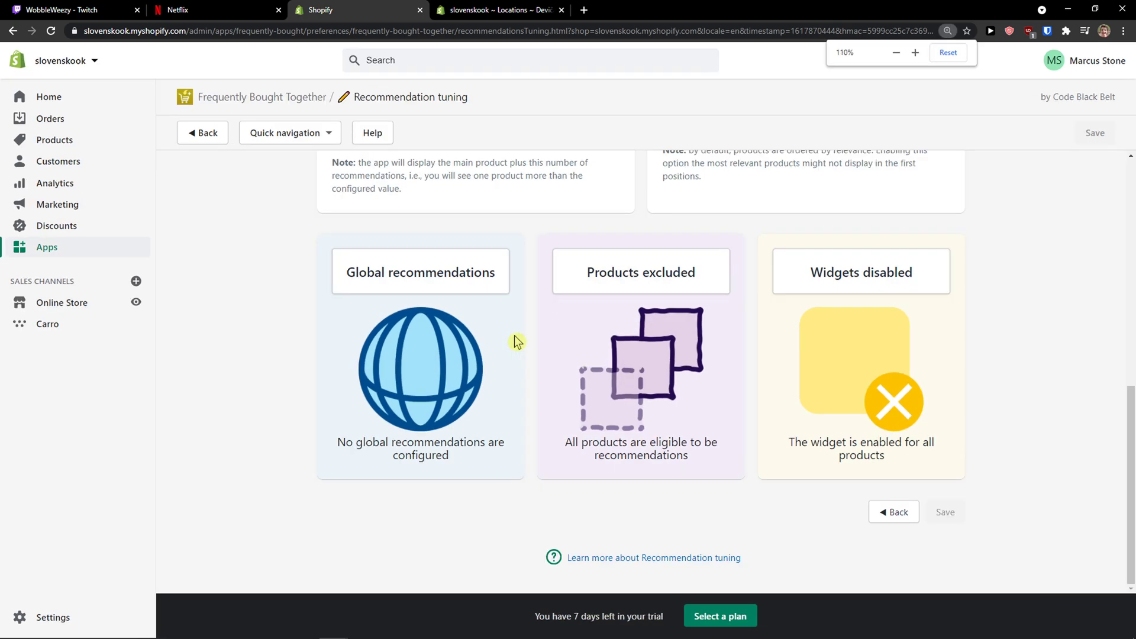
{"action": "key", "text": "ctrl+plus"}
{"action": "scroll", "coordinate": [513, 344], "scroll_direction": "up", "scroll_amount": 2}
{"action": "scroll", "coordinate": [540, 332], "scroll_direction": "down", "scroll_amount": 1}
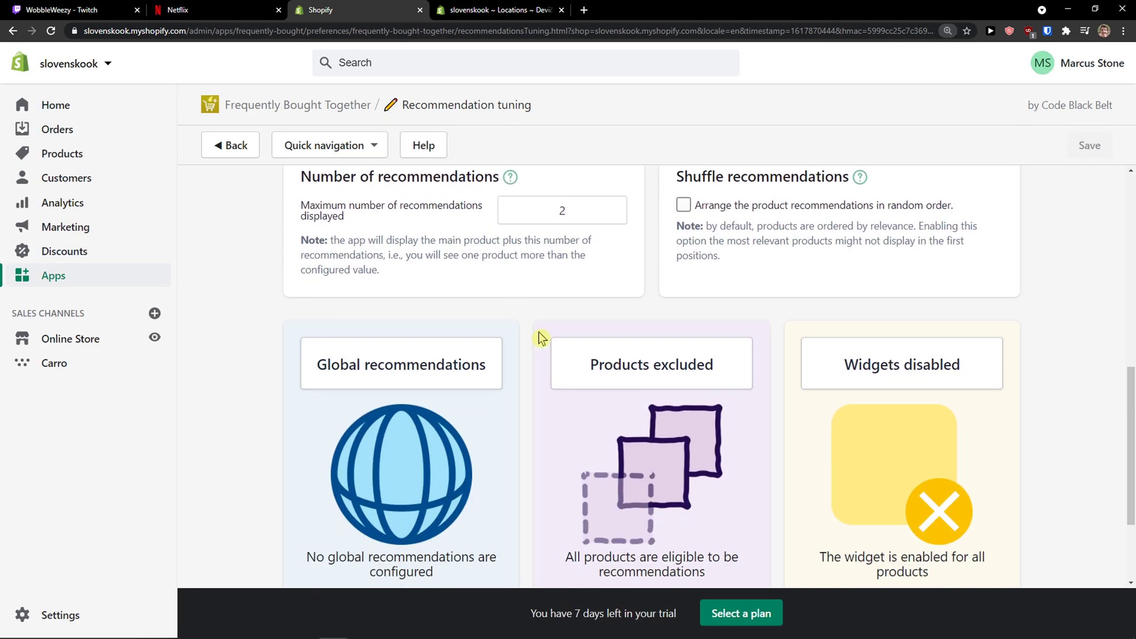
{"action": "scroll", "coordinate": [615, 355], "scroll_direction": "down", "scroll_amount": 1}
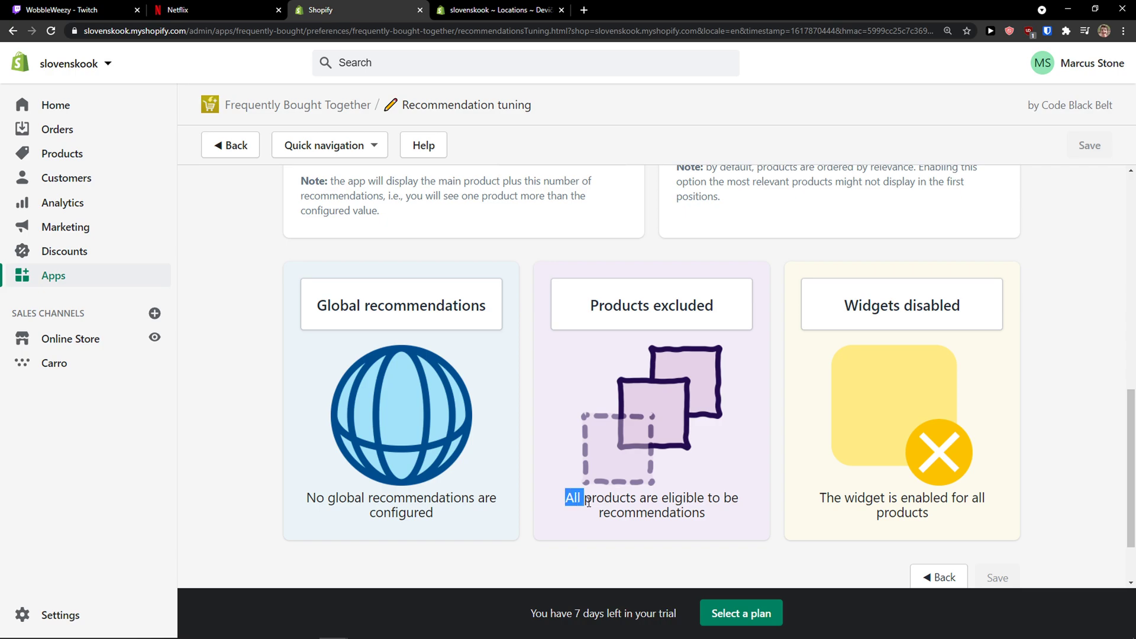
{"action": "left_click_drag", "start_coordinate": [588, 502], "coordinate": [726, 524]}
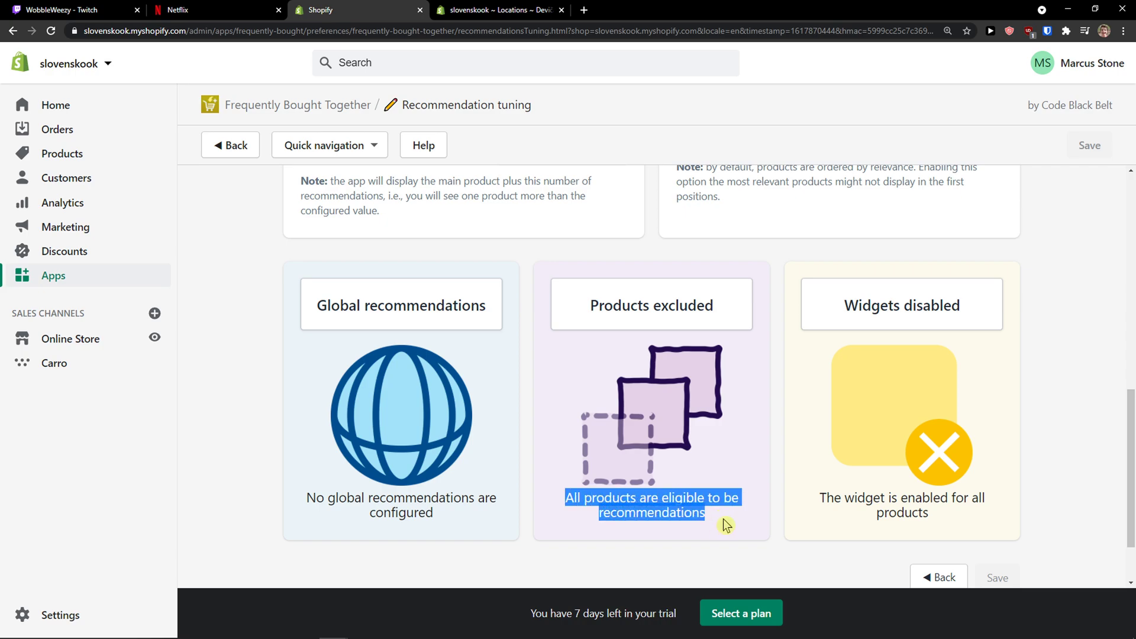
{"action": "scroll", "coordinate": [722, 527], "scroll_direction": "up", "scroll_amount": 2}
{"action": "scroll", "coordinate": [648, 516], "scroll_direction": "down", "scroll_amount": 2}
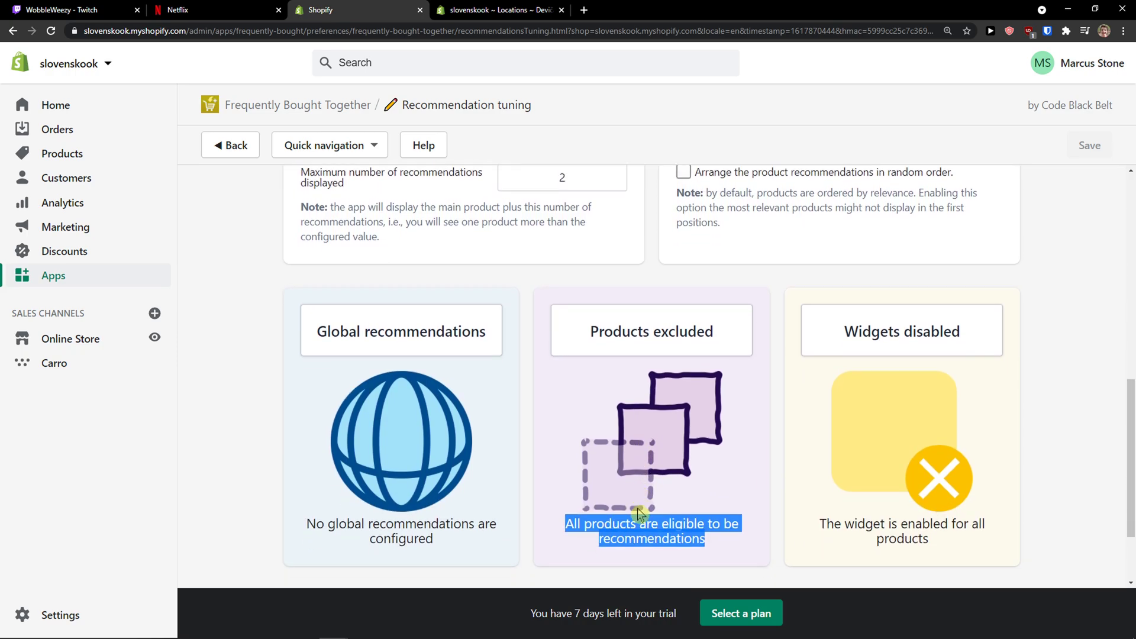
{"action": "scroll", "coordinate": [552, 489], "scroll_direction": "up", "scroll_amount": 1}
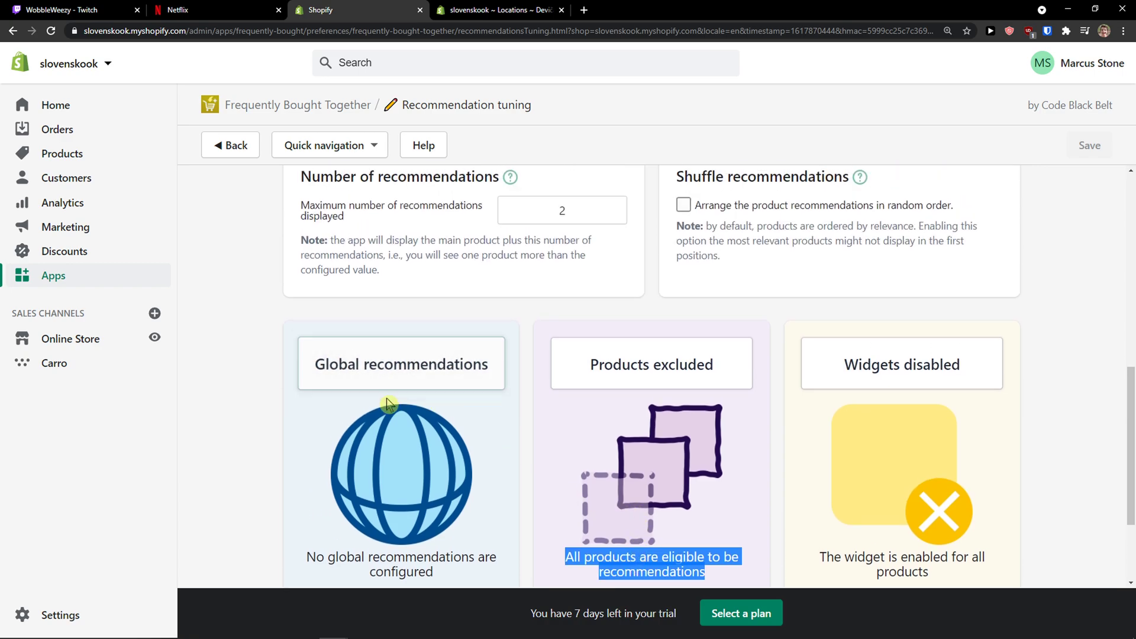
{"action": "scroll", "coordinate": [386, 400], "scroll_direction": "down", "scroll_amount": 1}
{"action": "left_click", "coordinate": [308, 496]}
{"action": "scroll", "coordinate": [313, 496], "scroll_direction": "up", "scroll_amount": 4}
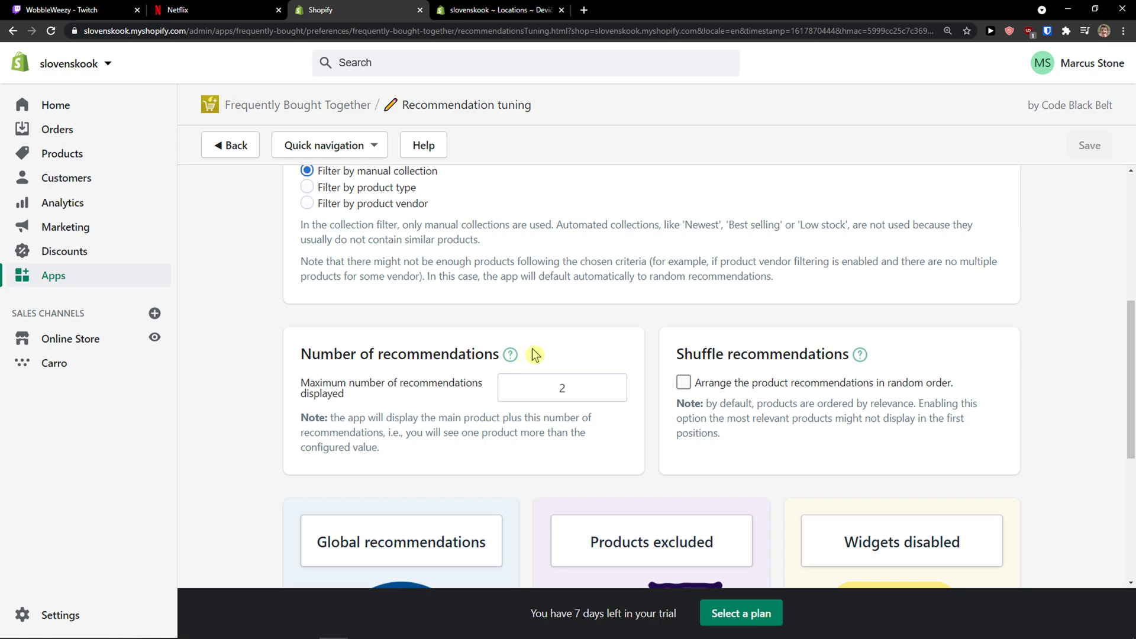
- Review the note on number of recommendations, then return to the home dashboard
{"action": "left_click_drag", "start_coordinate": [358, 419], "coordinate": [451, 464]}
{"action": "left_click", "coordinate": [456, 465]}
{"action": "scroll", "coordinate": [612, 414], "scroll_direction": "up", "scroll_amount": 5}
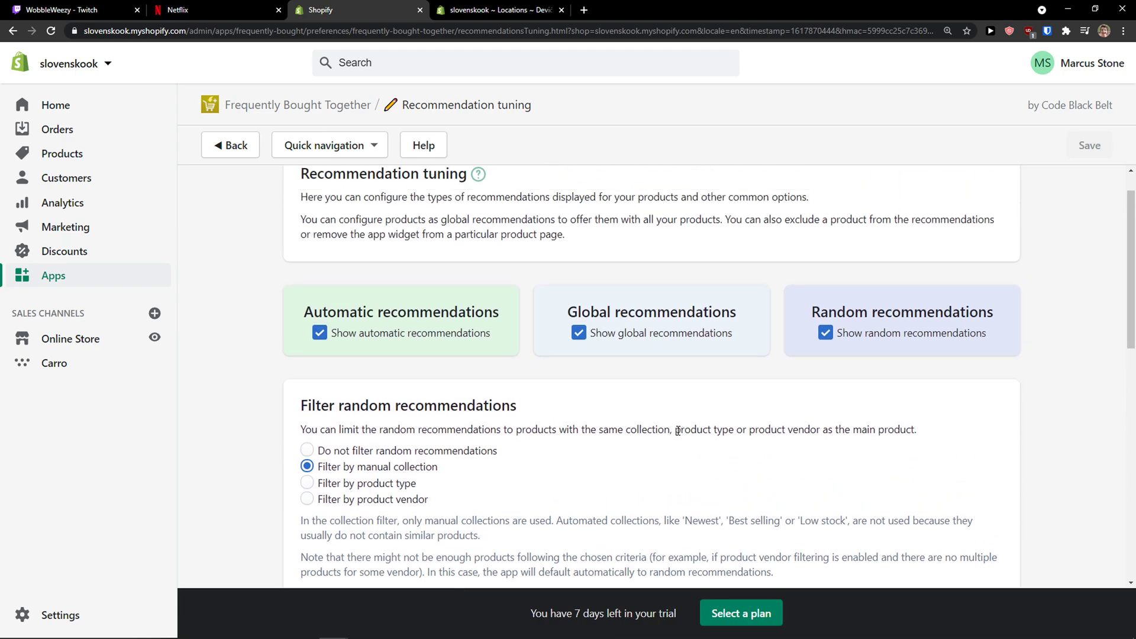
{"action": "scroll", "coordinate": [668, 434], "scroll_direction": "down", "scroll_amount": 3}
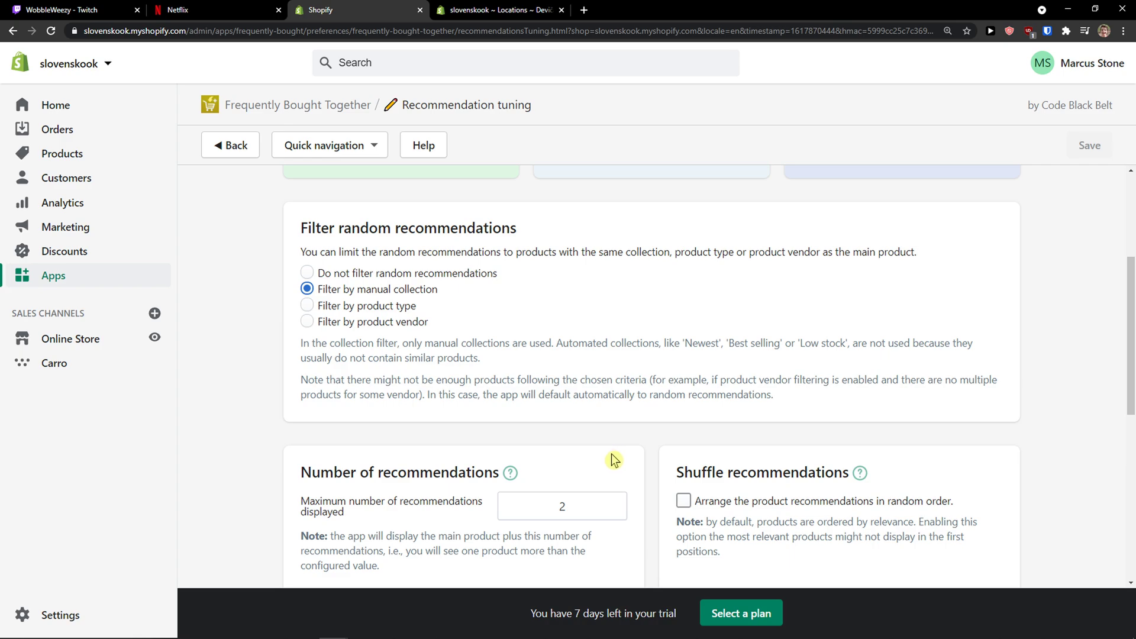
{"action": "scroll", "coordinate": [613, 461], "scroll_direction": "up", "scroll_amount": 3}
{"action": "scroll", "coordinate": [609, 462], "scroll_direction": "down", "scroll_amount": 3}
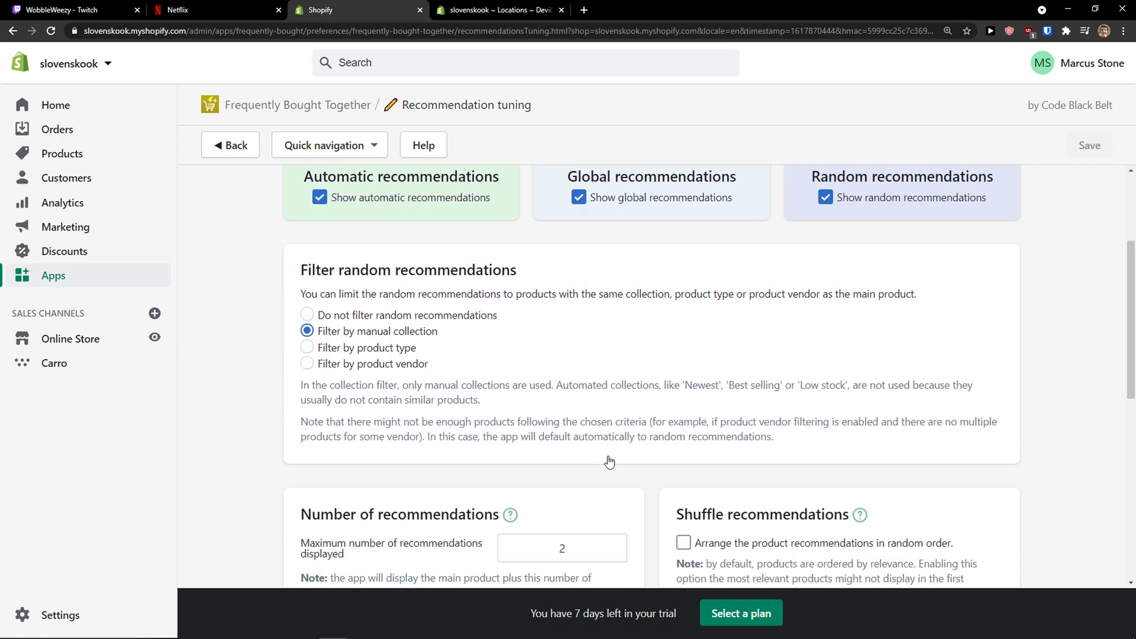
{"action": "scroll", "coordinate": [601, 461], "scroll_direction": "down", "scroll_amount": 1}
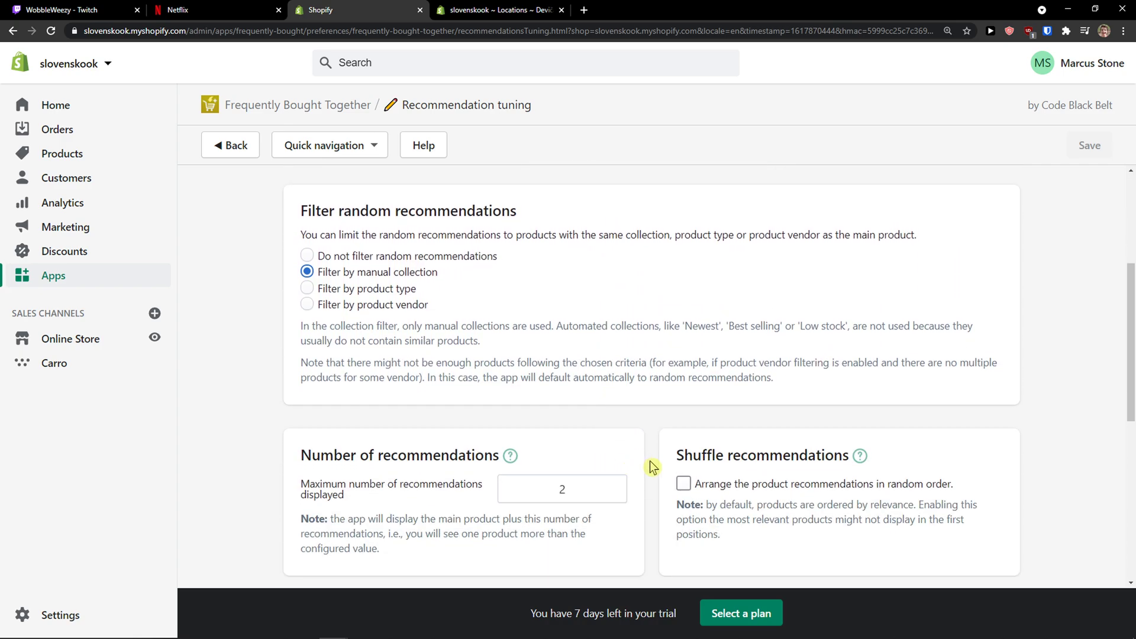
{"action": "scroll", "coordinate": [658, 460], "scroll_direction": "up", "scroll_amount": 4}
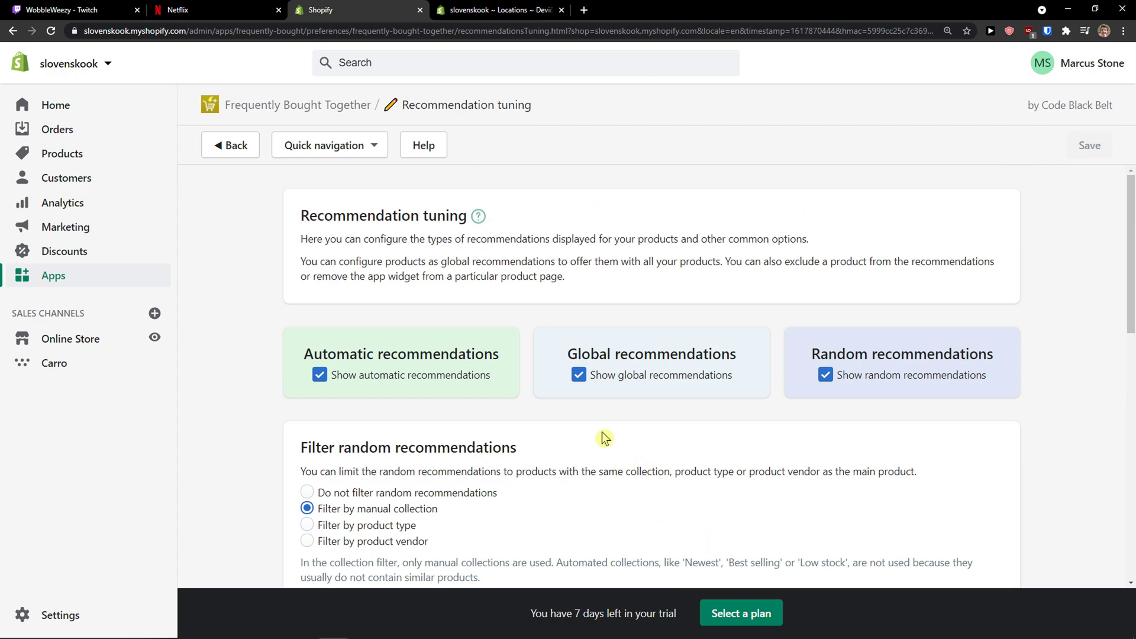
{"action": "left_click", "coordinate": [228, 145]}
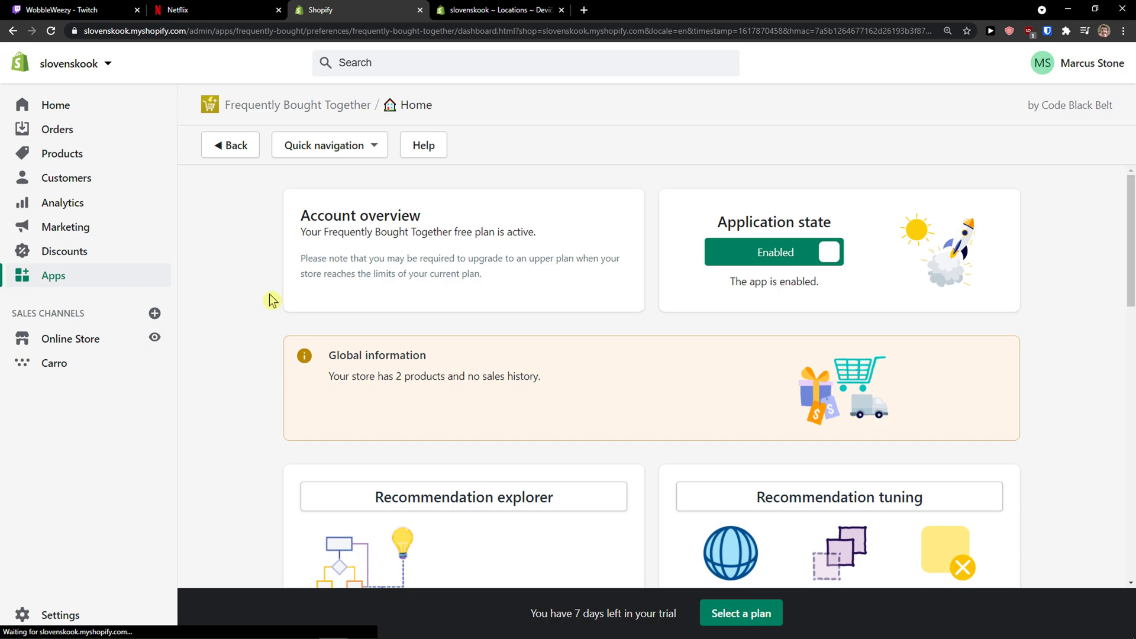
- Scroll over the dashboard's feature cards and view the alza.sk store homepage
{"action": "scroll", "coordinate": [271, 301], "scroll_direction": "down", "scroll_amount": 7}
{"action": "scroll", "coordinate": [270, 304], "scroll_direction": "up", "scroll_amount": 1}
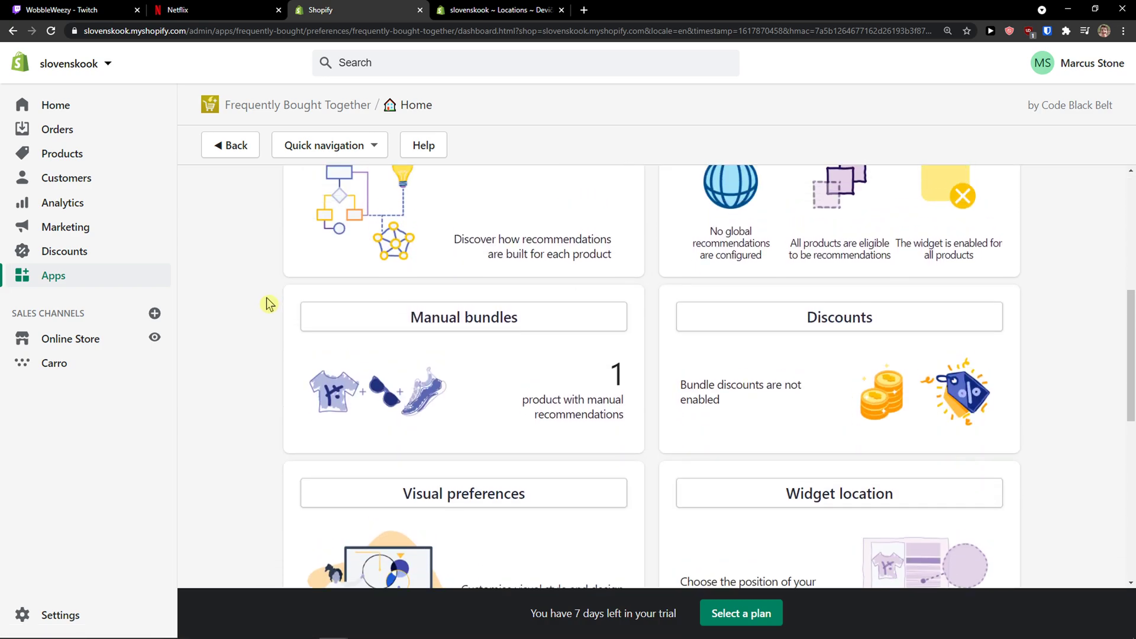
{"action": "scroll", "coordinate": [269, 304], "scroll_direction": "up", "scroll_amount": 3}
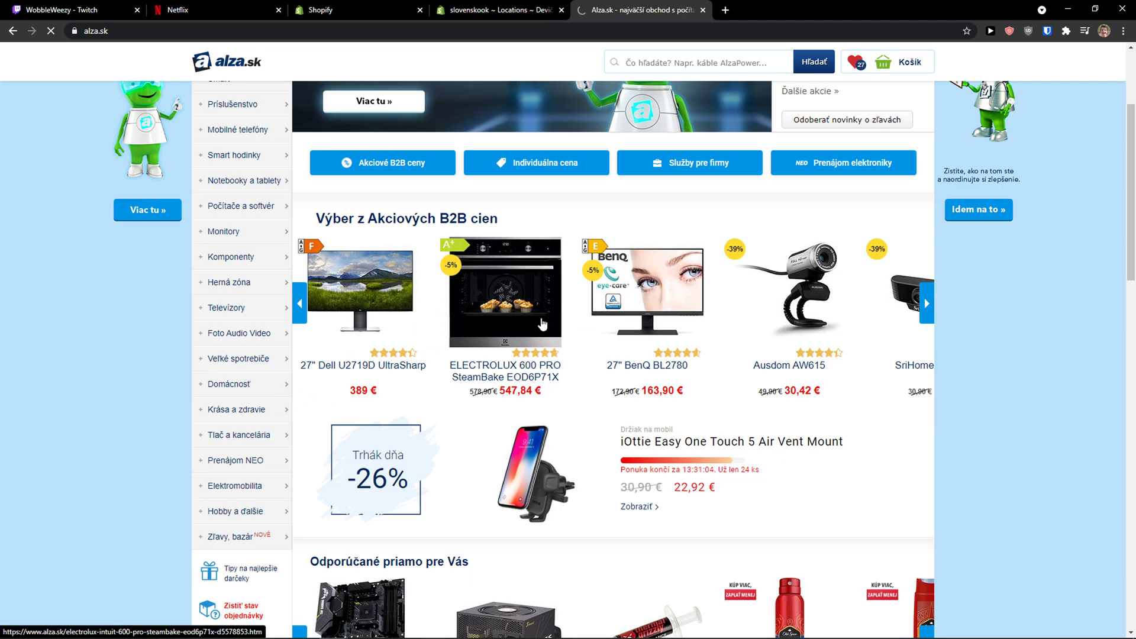
- Open the 27" BenQ BL2780 page (163,90 €) and review its frequently bought accessories, such as DisplayPort cables
{"action": "left_click", "coordinate": [681, 366]}
{"action": "scroll", "coordinate": [527, 384], "scroll_direction": "down", "scroll_amount": 8}
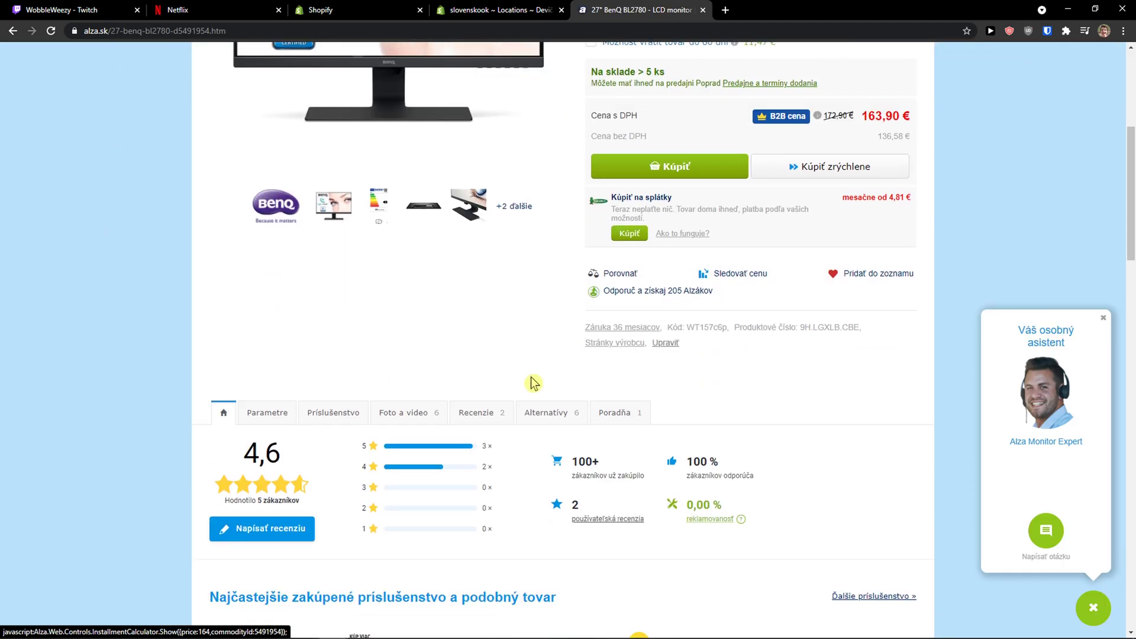
{"action": "scroll", "coordinate": [523, 386], "scroll_direction": "down", "scroll_amount": 5}
{"action": "scroll", "coordinate": [331, 414], "scroll_direction": "up", "scroll_amount": 10}
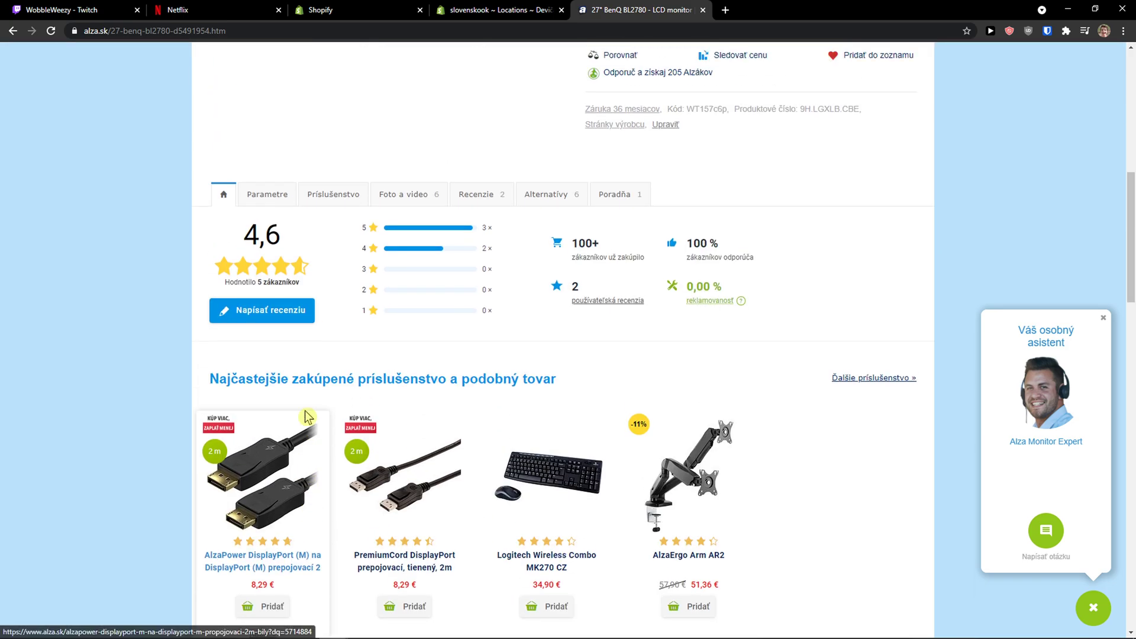
{"action": "scroll", "coordinate": [455, 207], "scroll_direction": "down", "scroll_amount": 10}
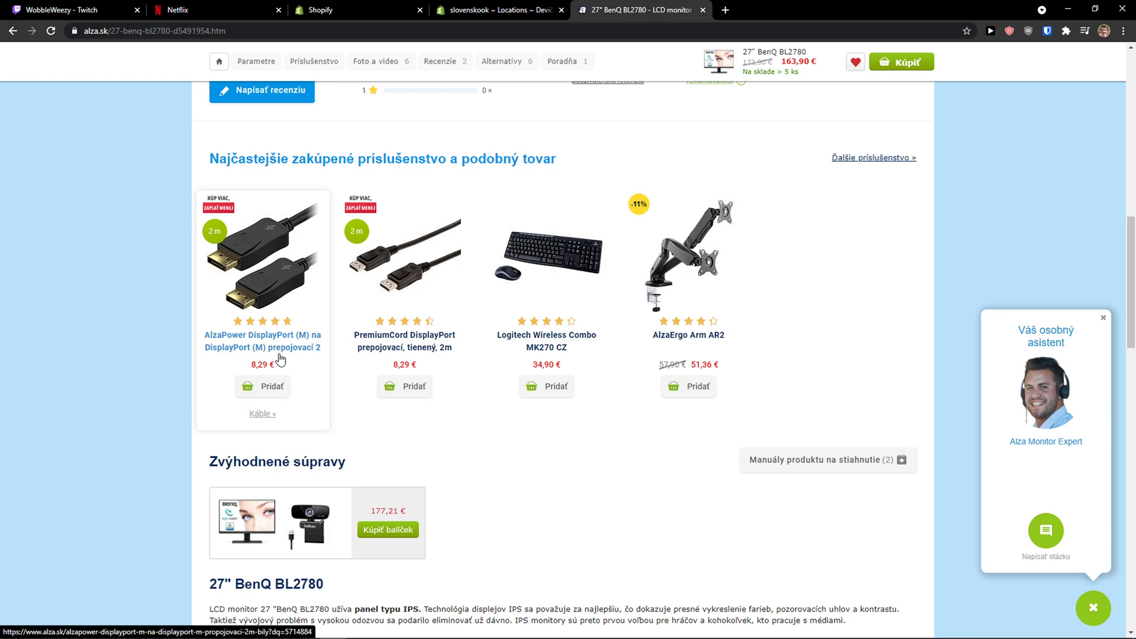
{"action": "scroll", "coordinate": [289, 348], "scroll_direction": "up", "scroll_amount": 2}
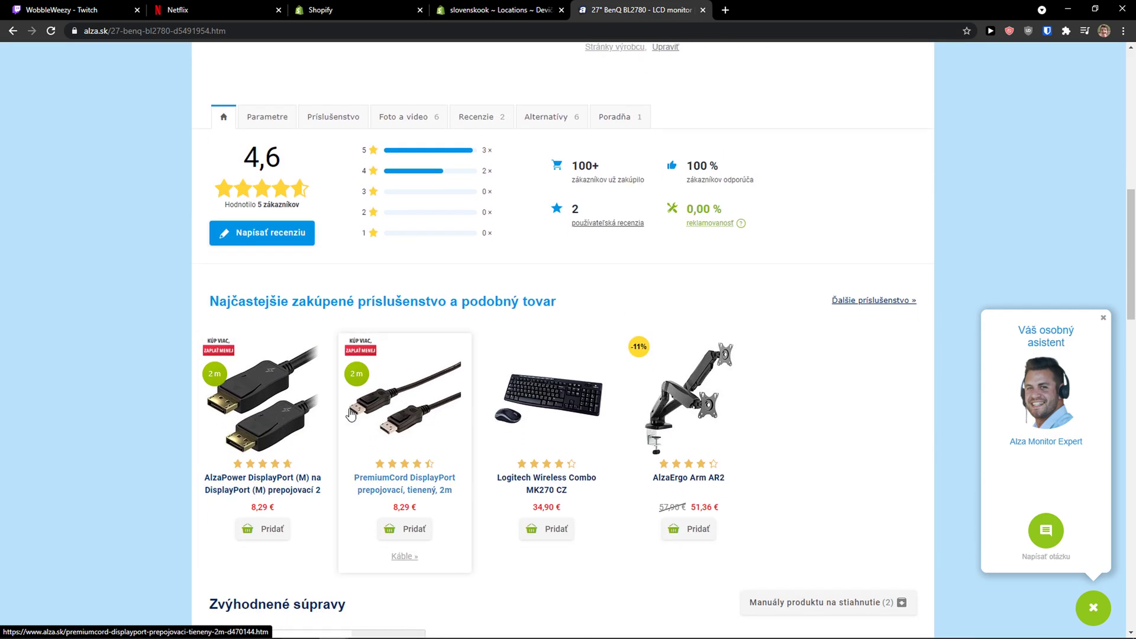
{"action": "scroll", "coordinate": [269, 424], "scroll_direction": "up", "scroll_amount": 10}
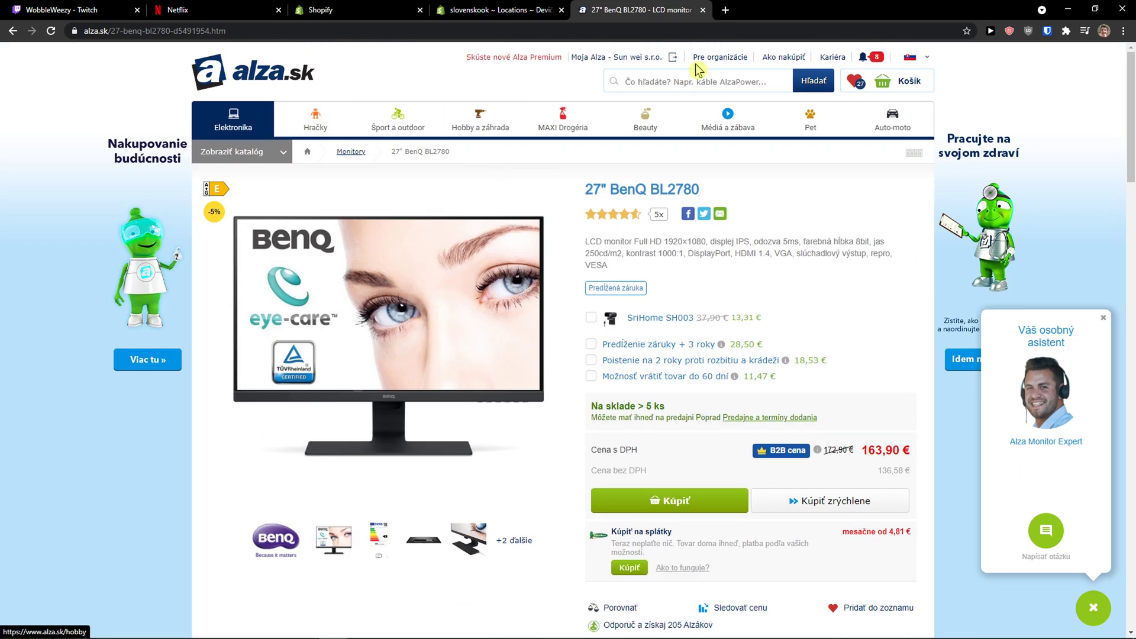
{"action": "left_click", "coordinate": [670, 83]}
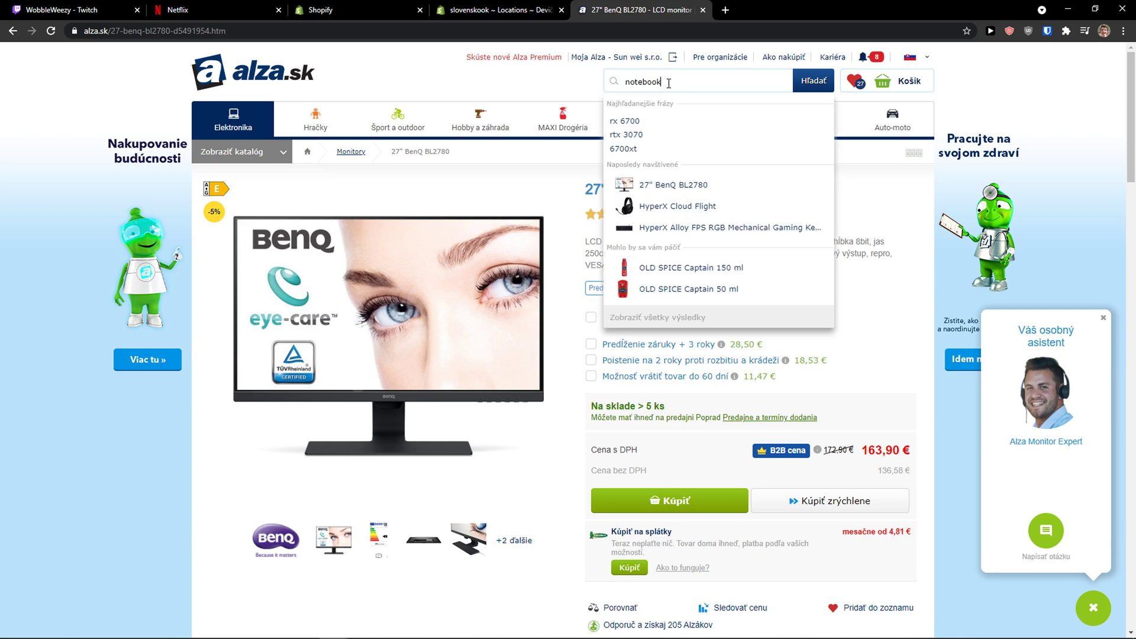
{"action": "type", "text": "notebook"}
{"action": "key", "text": "Return"}
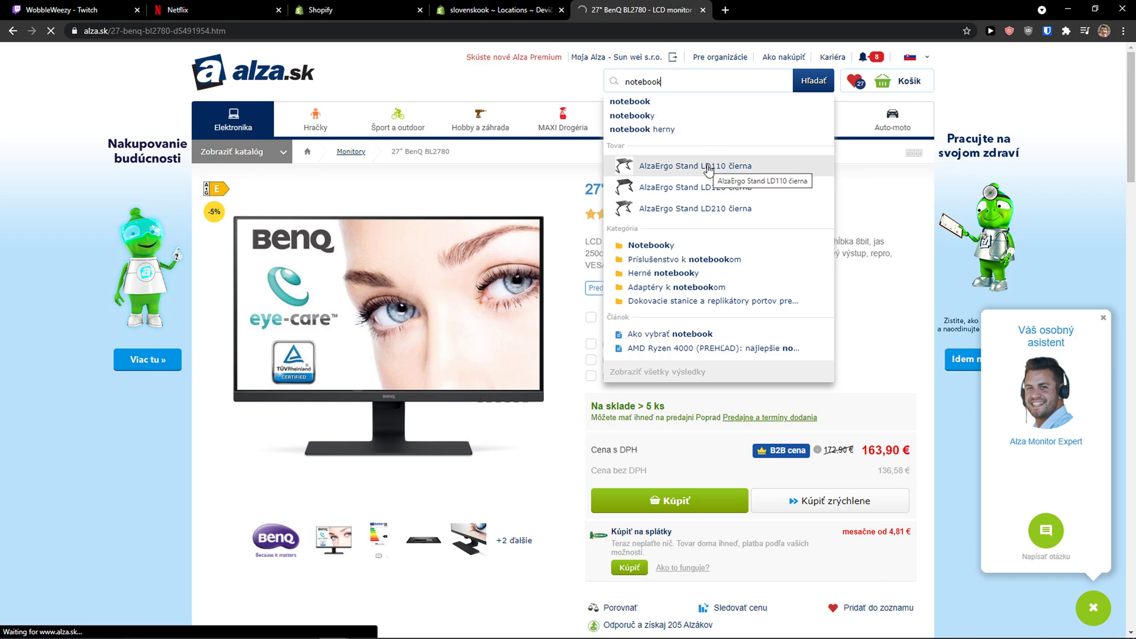
{"action": "scroll", "coordinate": [507, 275], "scroll_direction": "down", "scroll_amount": 8}
{"action": "scroll", "coordinate": [568, 277], "scroll_direction": "up", "scroll_amount": 7}
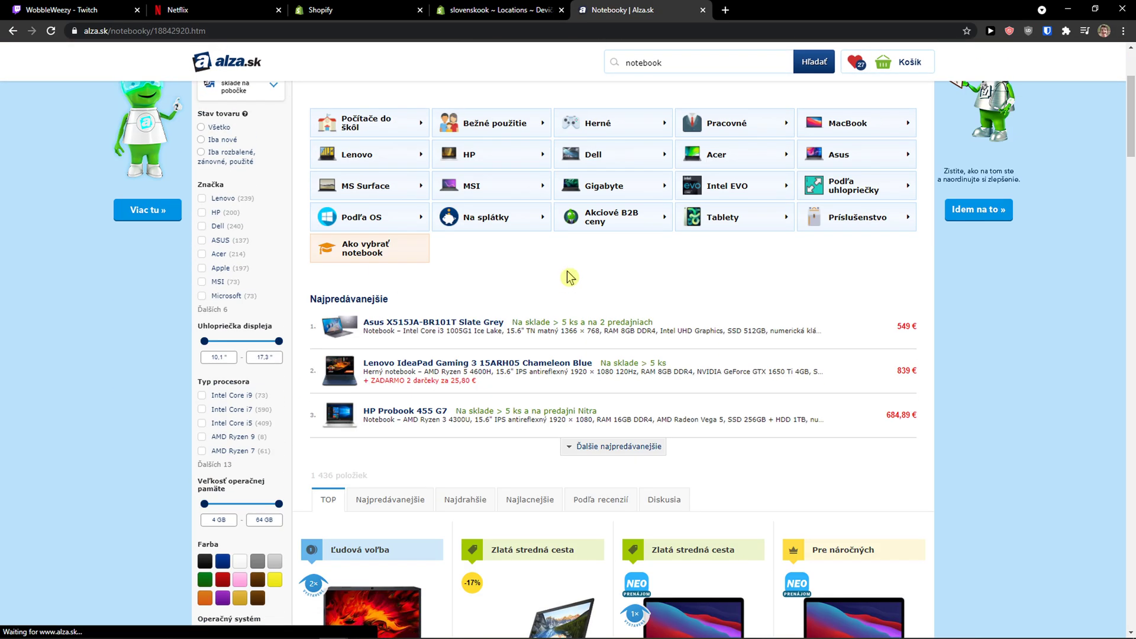
{"action": "left_click", "coordinate": [677, 51]}
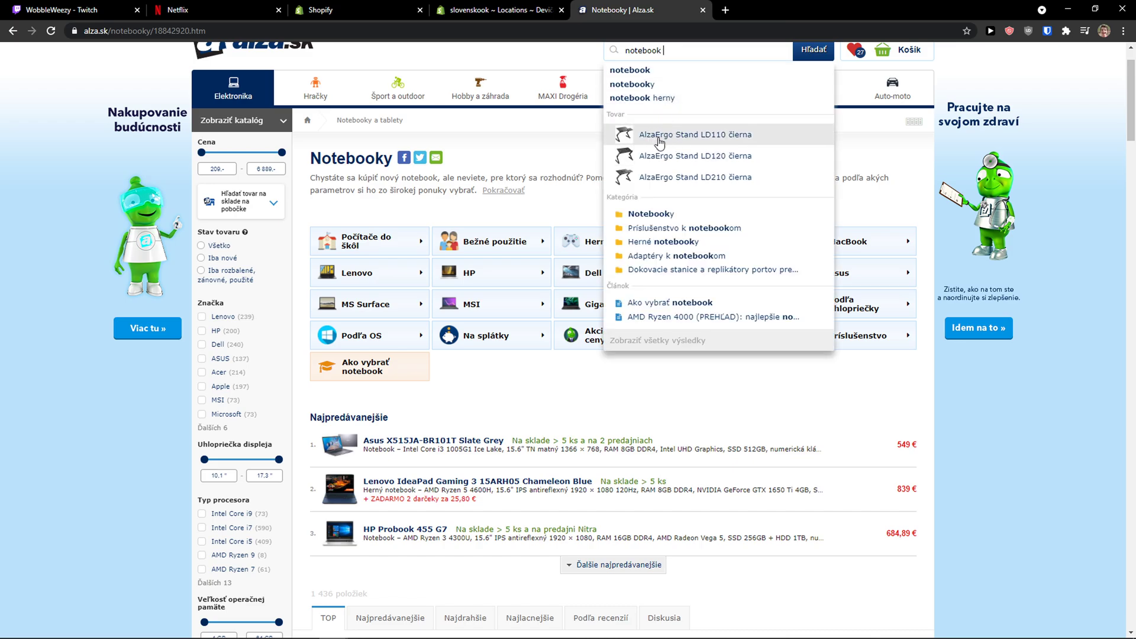
{"action": "scroll", "coordinate": [448, 239], "scroll_direction": "down", "scroll_amount": 4}
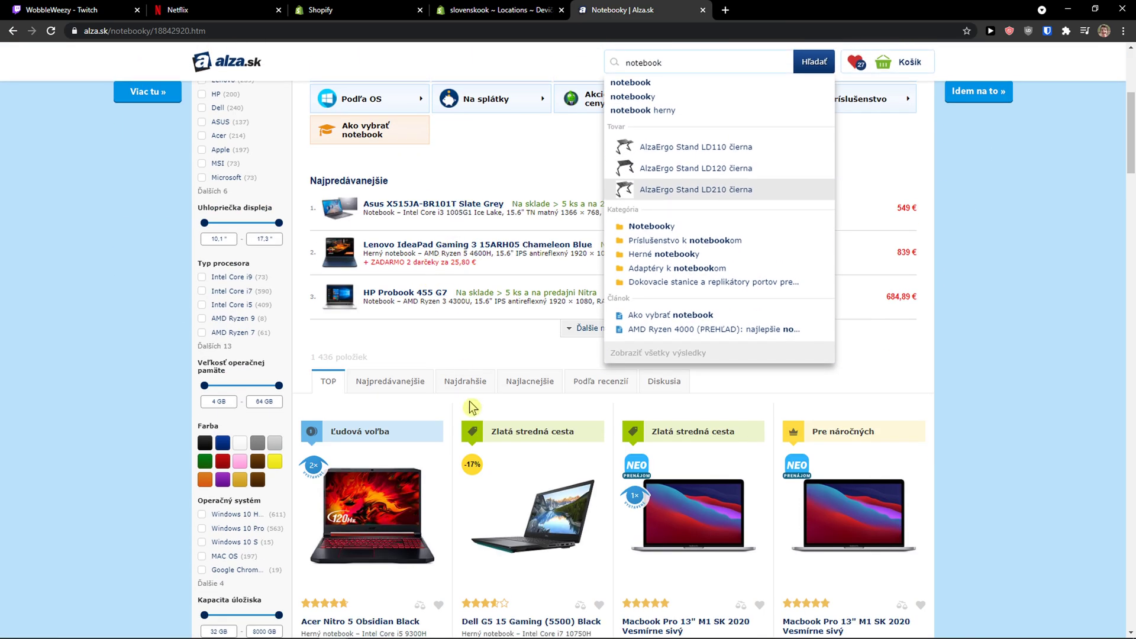
{"action": "scroll", "coordinate": [470, 401], "scroll_direction": "down", "scroll_amount": 2}
{"action": "left_click", "coordinate": [526, 389]}
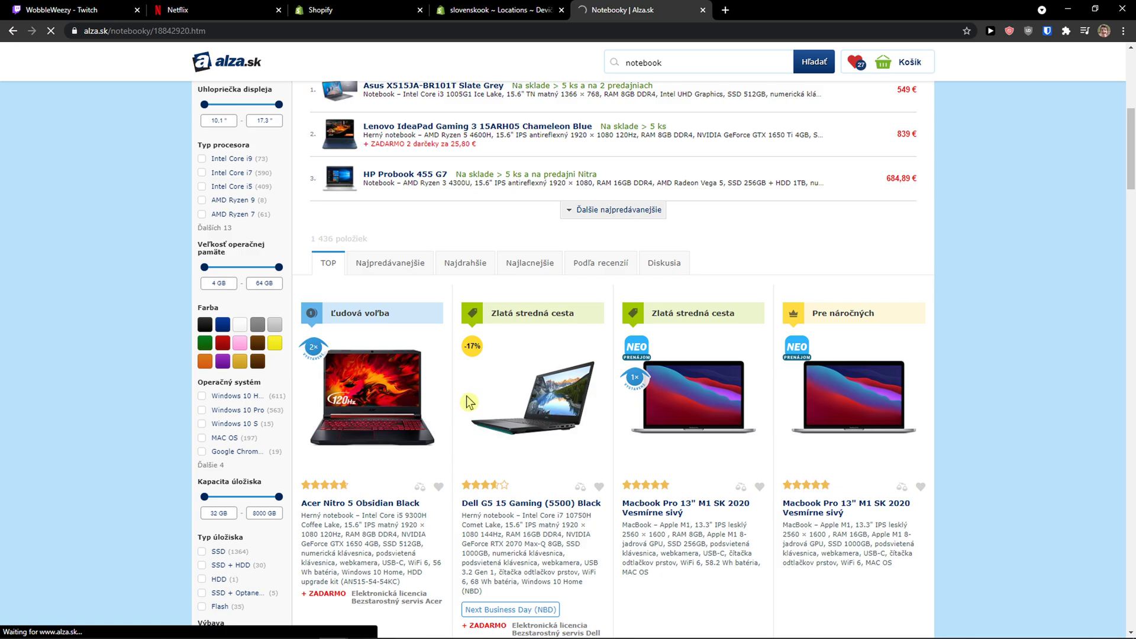
{"action": "scroll", "coordinate": [473, 408], "scroll_direction": "down", "scroll_amount": 1}
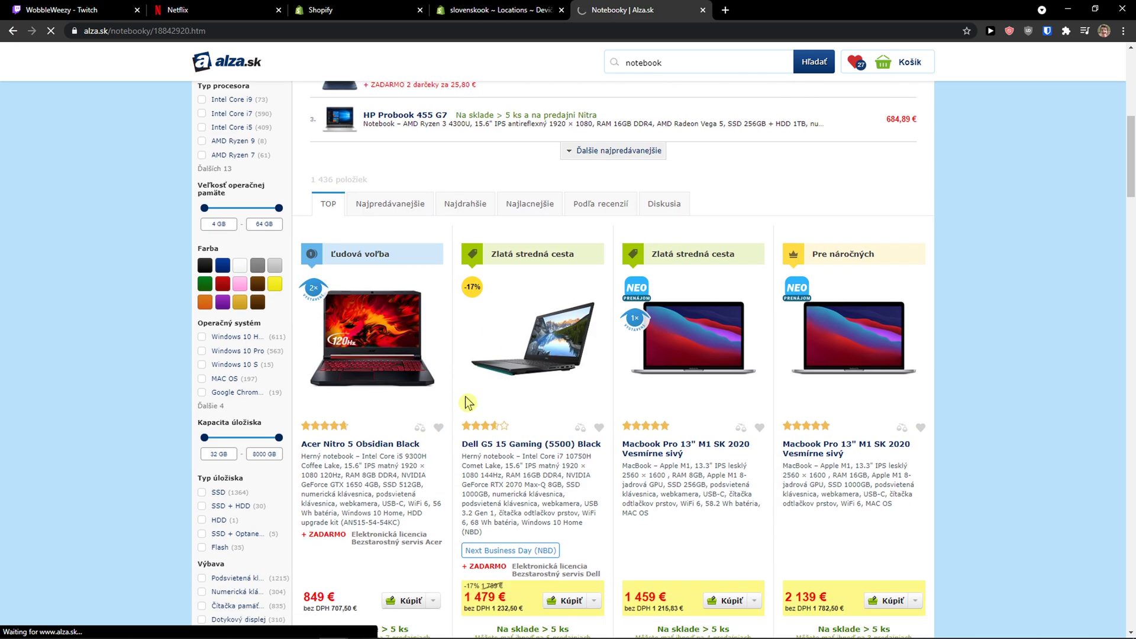
{"action": "scroll", "coordinate": [482, 414], "scroll_direction": "down", "scroll_amount": 15}
{"action": "scroll", "coordinate": [484, 414], "scroll_direction": "up", "scroll_amount": 4}
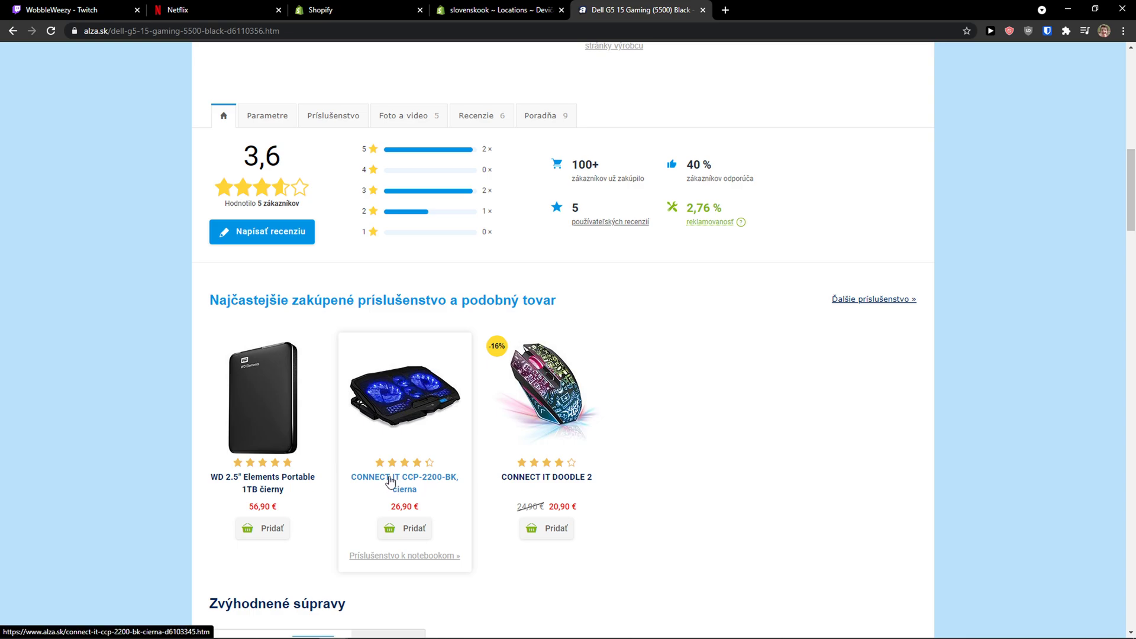
{"action": "scroll", "coordinate": [502, 438], "scroll_direction": "up", "scroll_amount": 9}
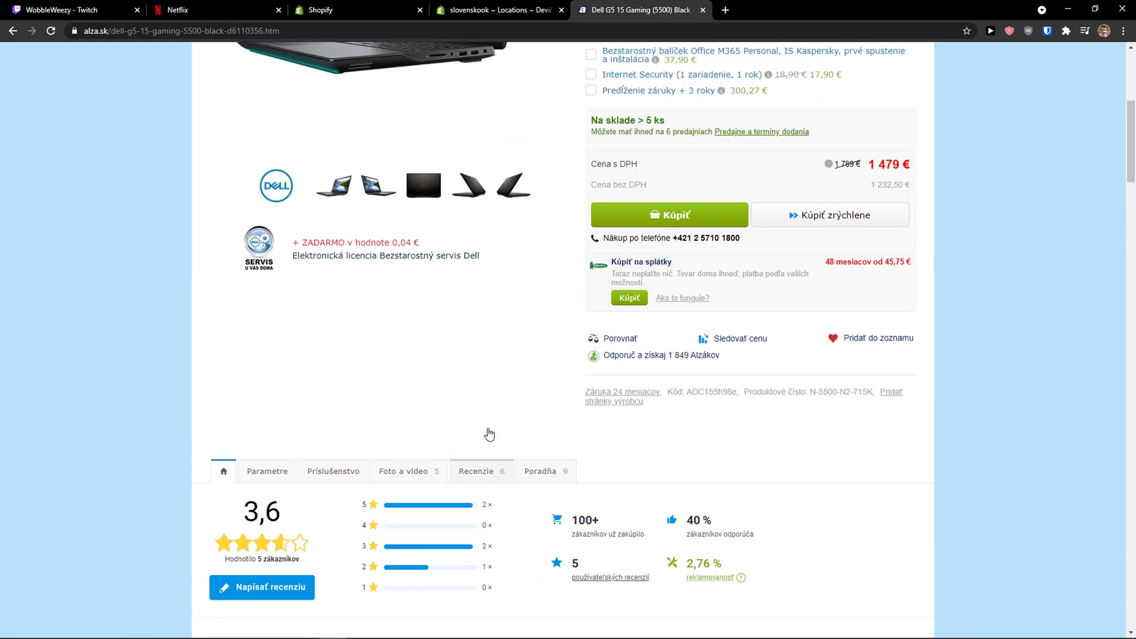
{"action": "scroll", "coordinate": [488, 435], "scroll_direction": "down", "scroll_amount": 9}
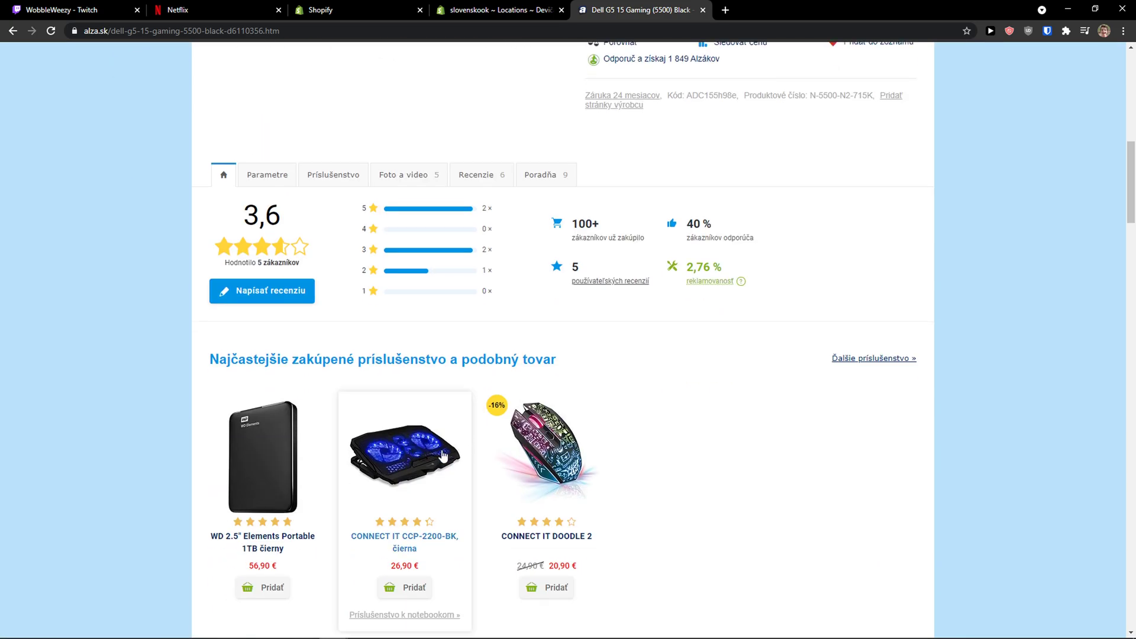
{"action": "middle_click", "coordinate": [702, 497]}
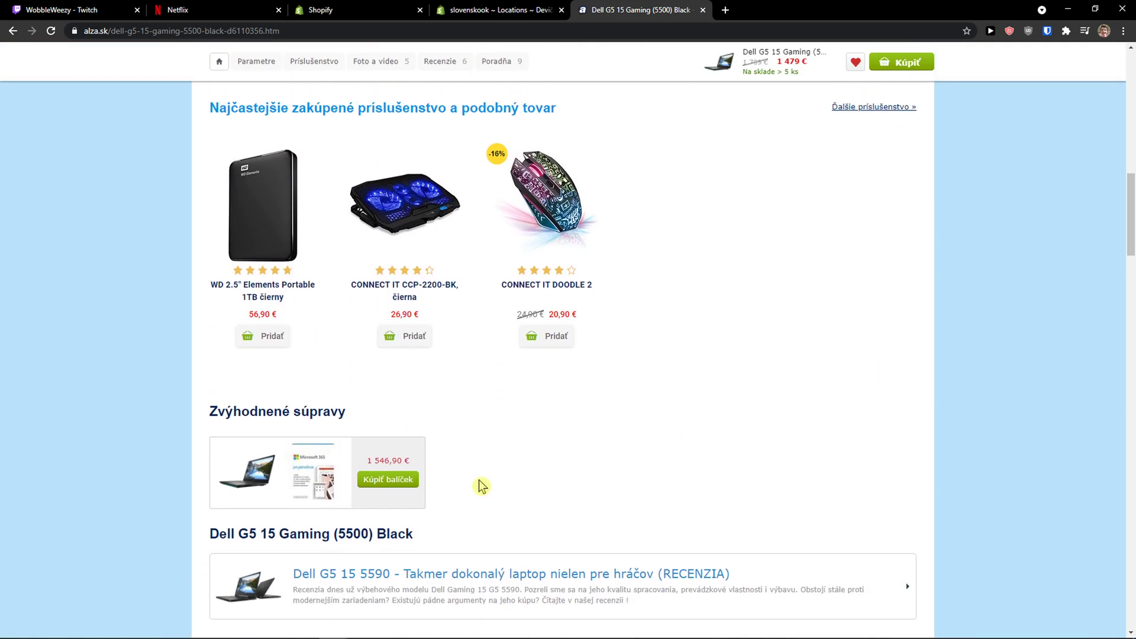
{"action": "left_click", "coordinate": [660, 438]}
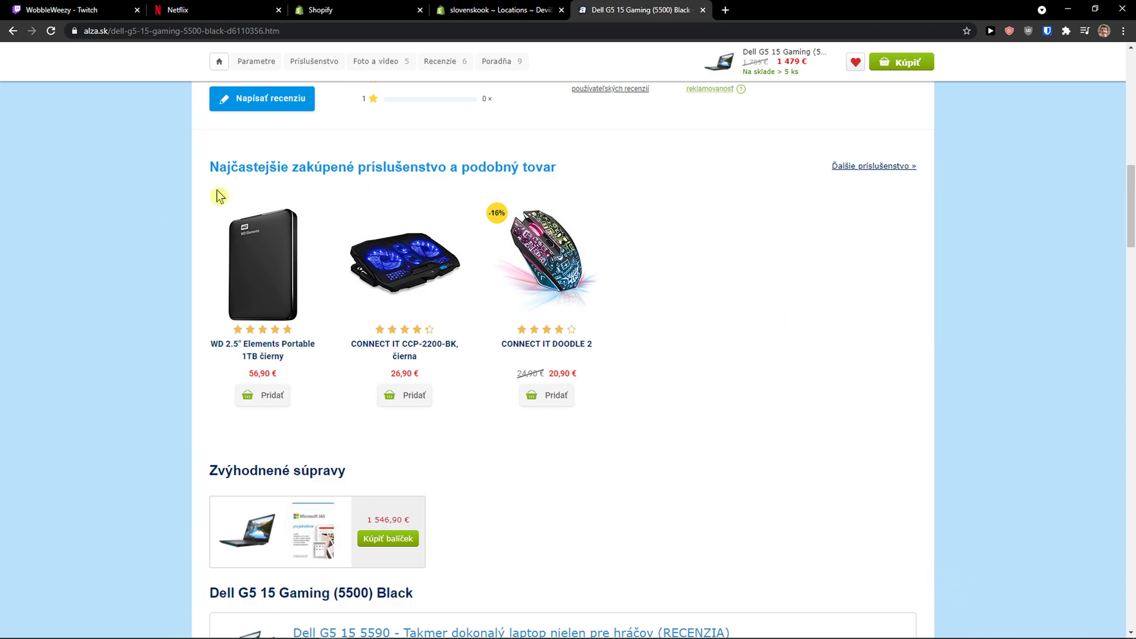
{"action": "left_click", "coordinate": [477, 11]}
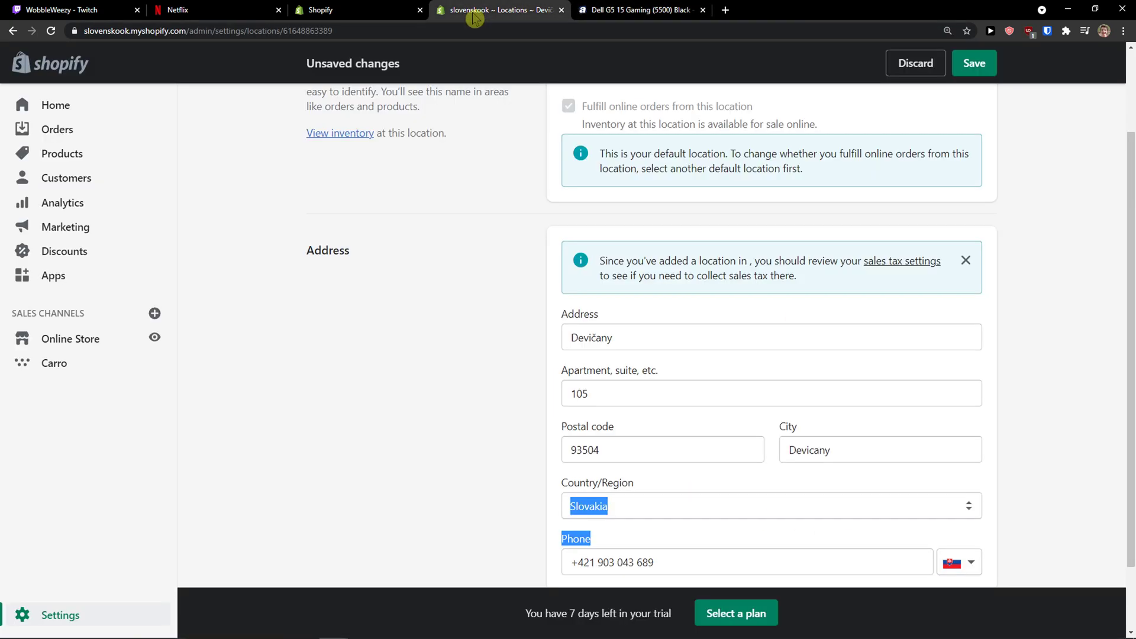
{"action": "left_click", "coordinate": [651, 15]}
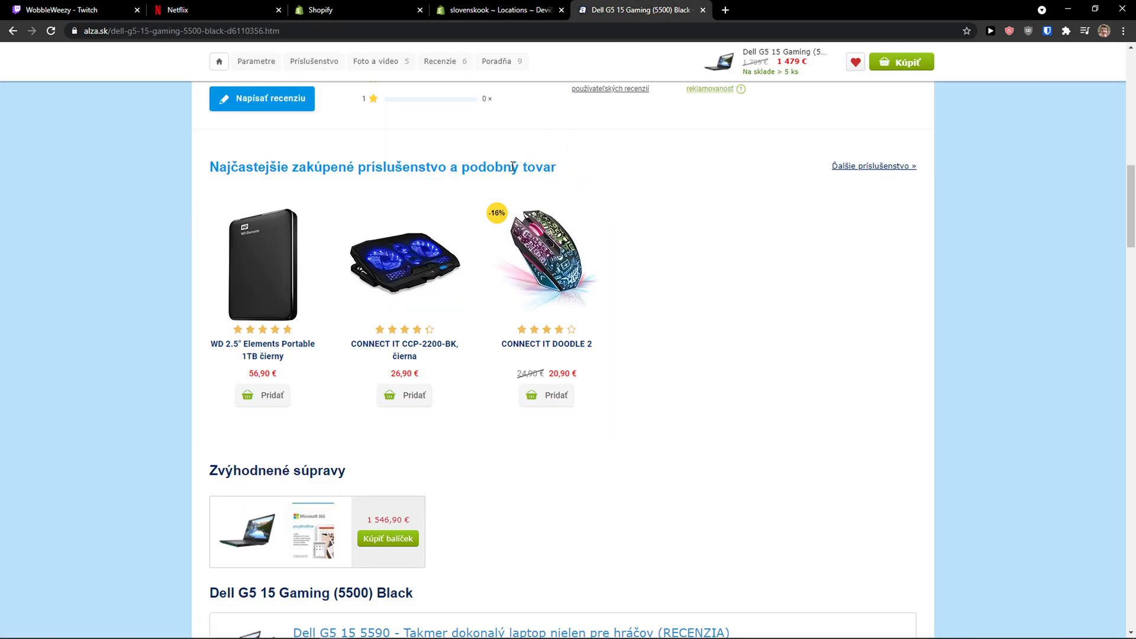
{"action": "scroll", "coordinate": [551, 178], "scroll_direction": "up", "scroll_amount": 9}
{"action": "scroll", "coordinate": [529, 196], "scroll_direction": "up", "scroll_amount": 4}
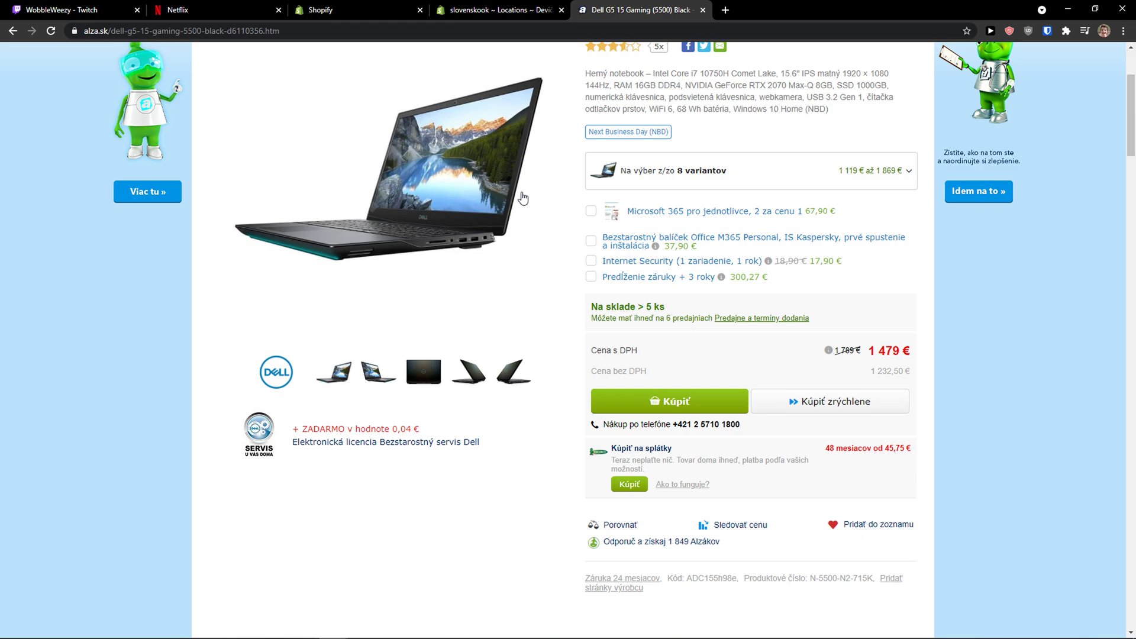
{"action": "scroll", "coordinate": [515, 196], "scroll_direction": "down", "scroll_amount": 5}
{"action": "scroll", "coordinate": [513, 196], "scroll_direction": "down", "scroll_amount": 5}
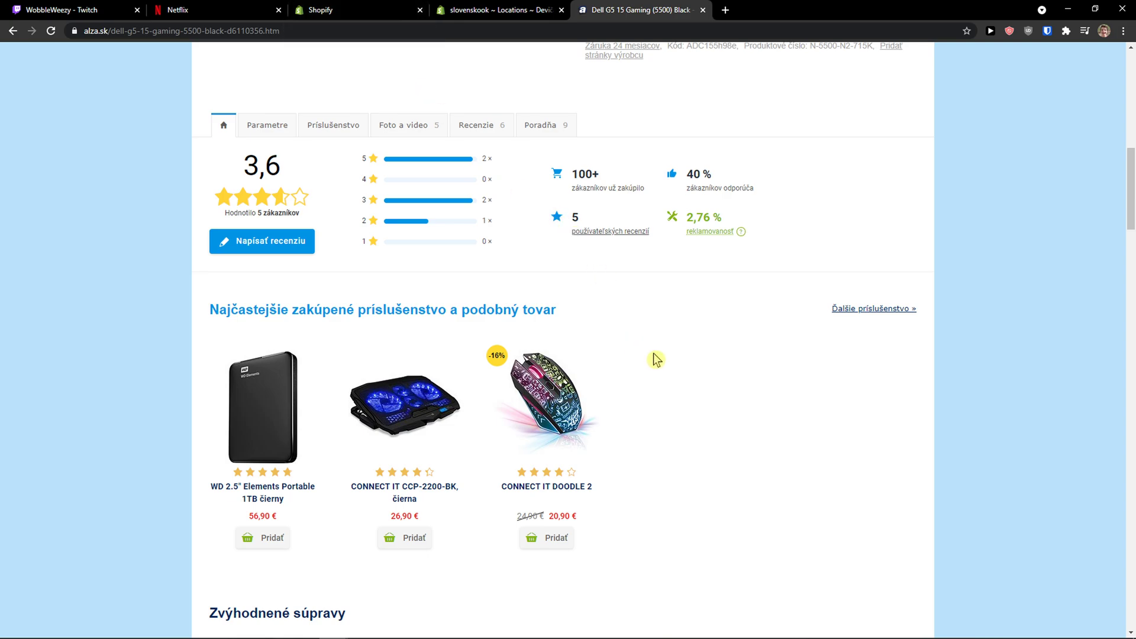
{"action": "left_click", "coordinate": [302, 8]}
{"action": "scroll", "coordinate": [237, 207], "scroll_direction": "down", "scroll_amount": 1}
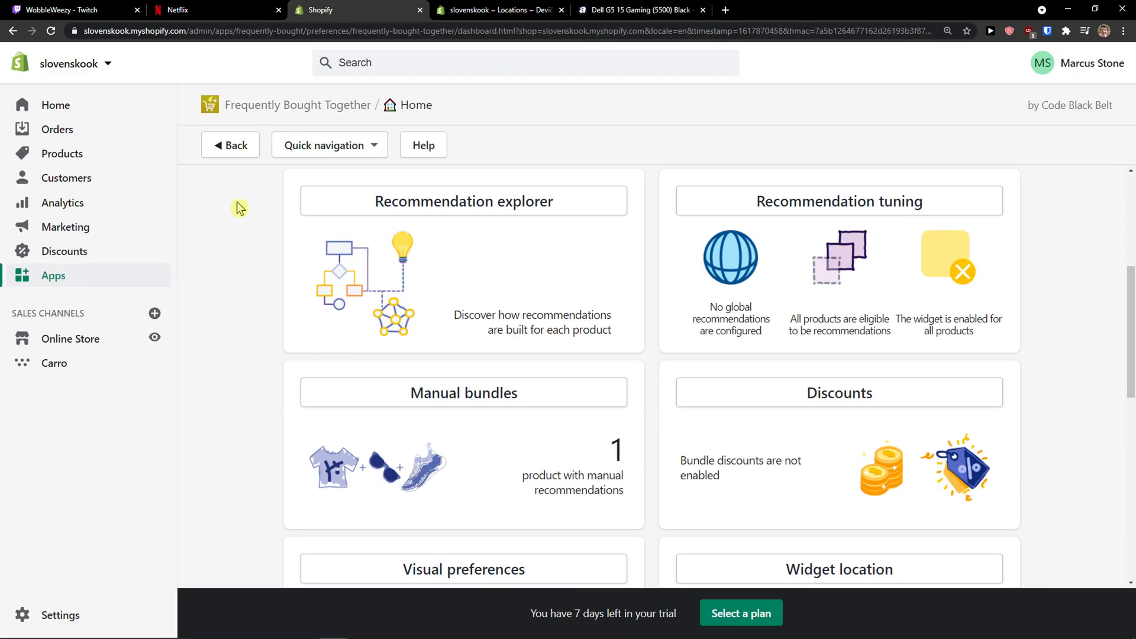
{"action": "scroll", "coordinate": [255, 195], "scroll_direction": "up", "scroll_amount": 1}
{"action": "left_click", "coordinate": [476, 18]}
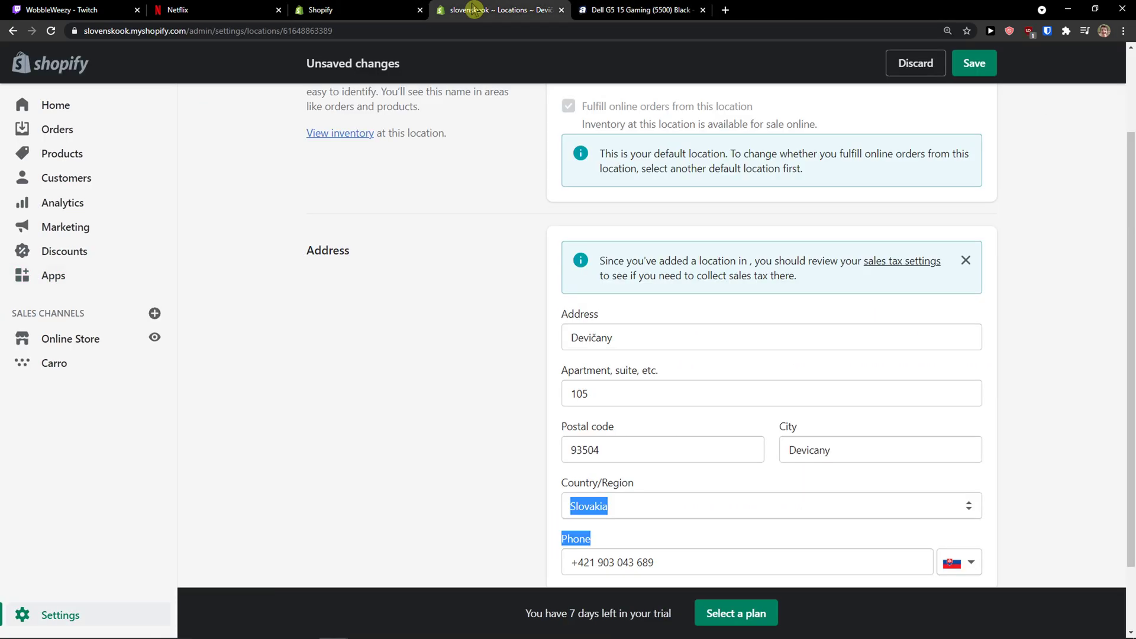
{"action": "left_click", "coordinate": [632, 12]}
{"action": "scroll", "coordinate": [707, 381], "scroll_direction": "up", "scroll_amount": 1}
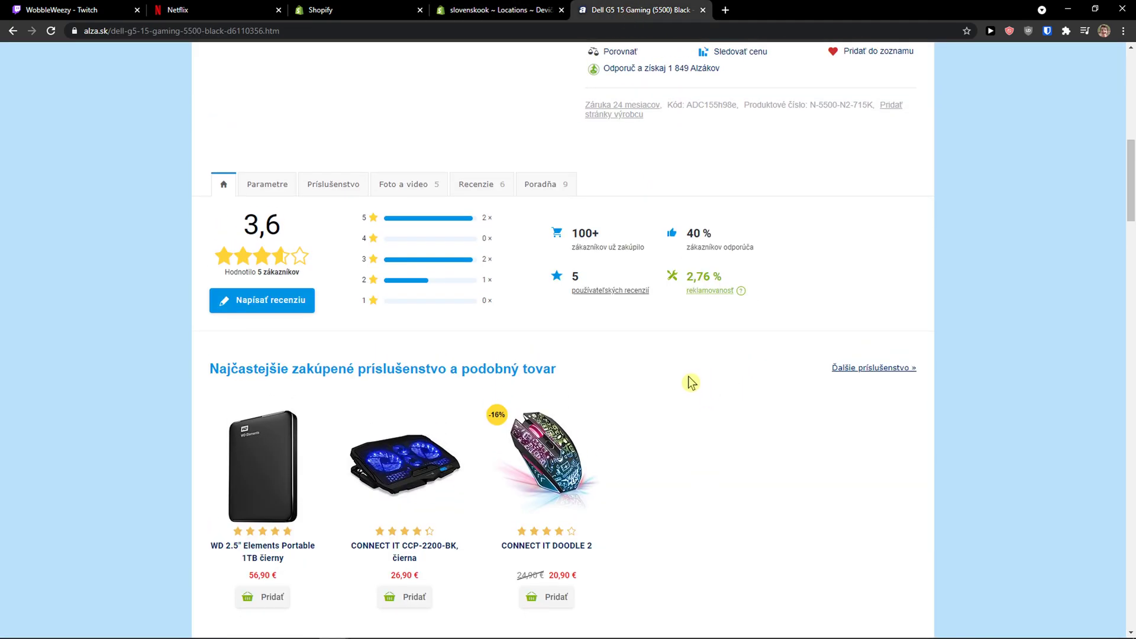
{"action": "scroll", "coordinate": [687, 381], "scroll_direction": "up", "scroll_amount": 10}
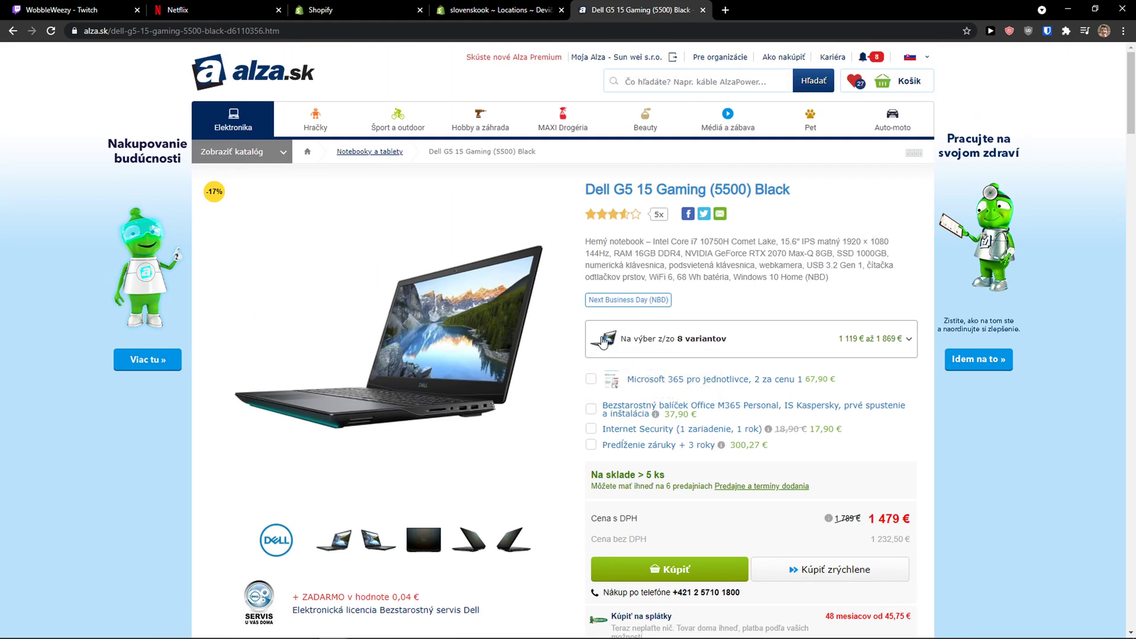
{"action": "scroll", "coordinate": [603, 342], "scroll_direction": "down", "scroll_amount": 1}
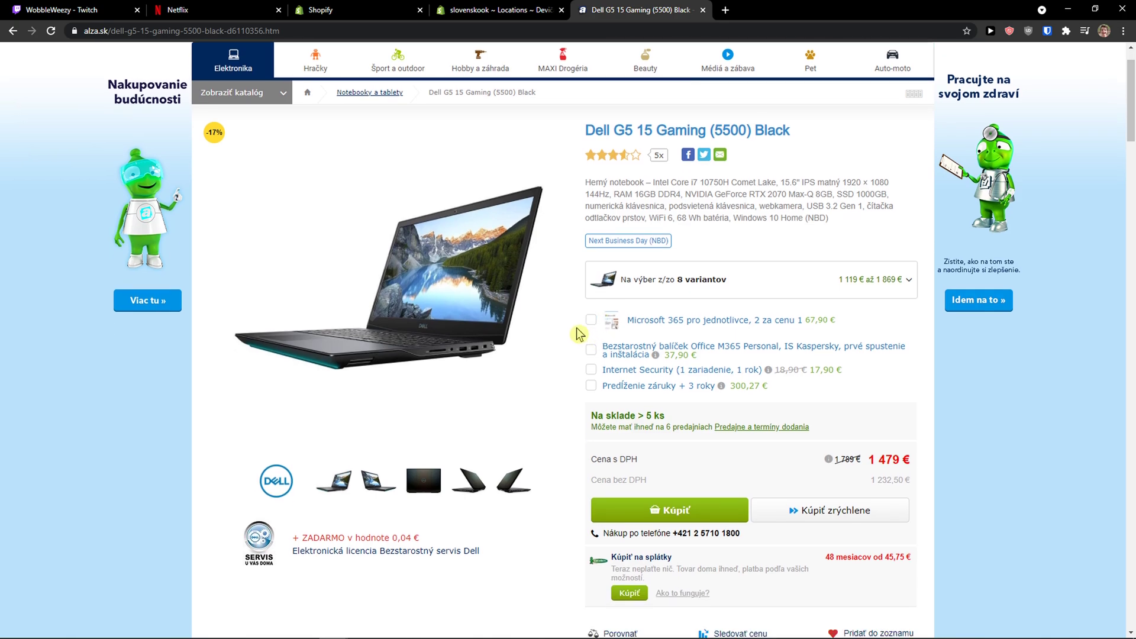
{"action": "scroll", "coordinate": [579, 335], "scroll_direction": "up", "scroll_amount": 1}
{"action": "scroll", "coordinate": [572, 335], "scroll_direction": "down", "scroll_amount": 4}
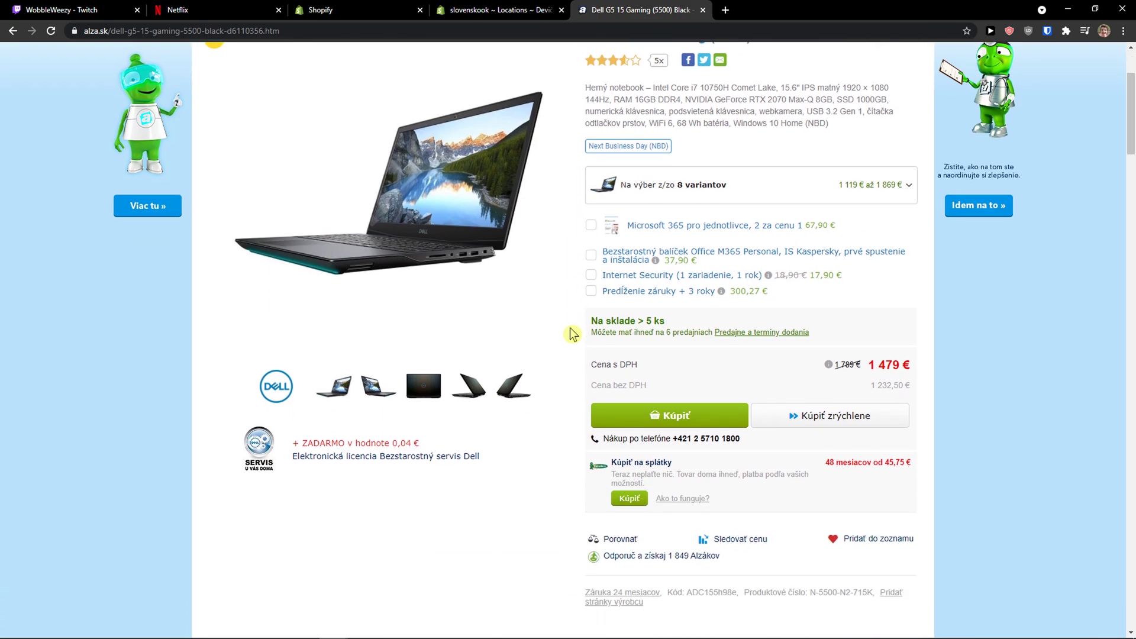
{"action": "scroll", "coordinate": [568, 333], "scroll_direction": "down", "scroll_amount": 1}
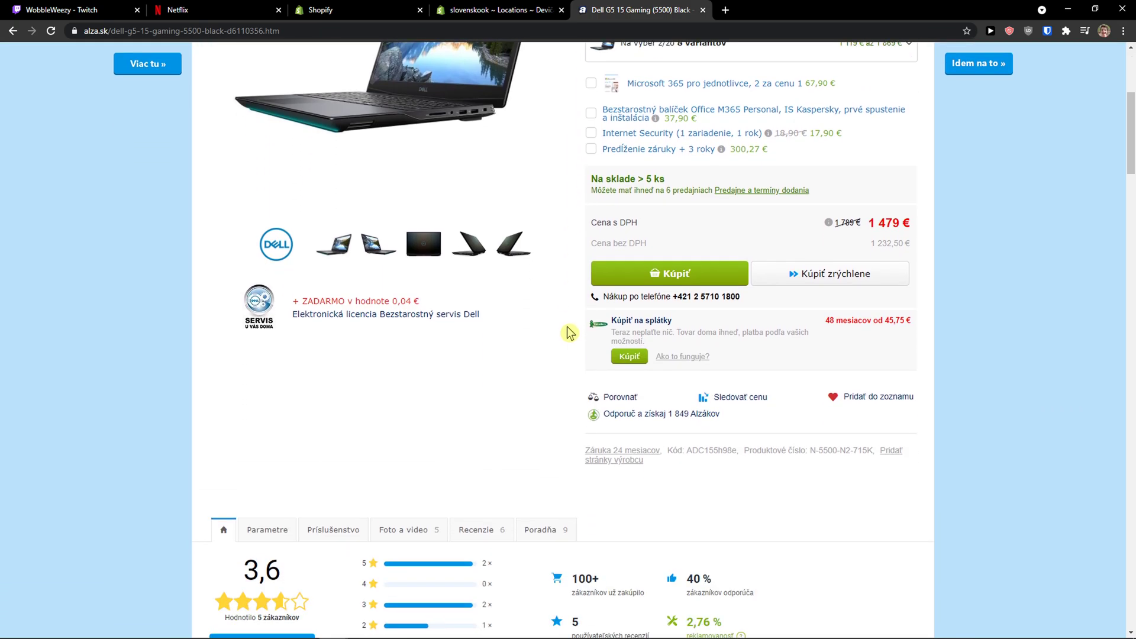
{"action": "scroll", "coordinate": [562, 329], "scroll_direction": "up", "scroll_amount": 3}
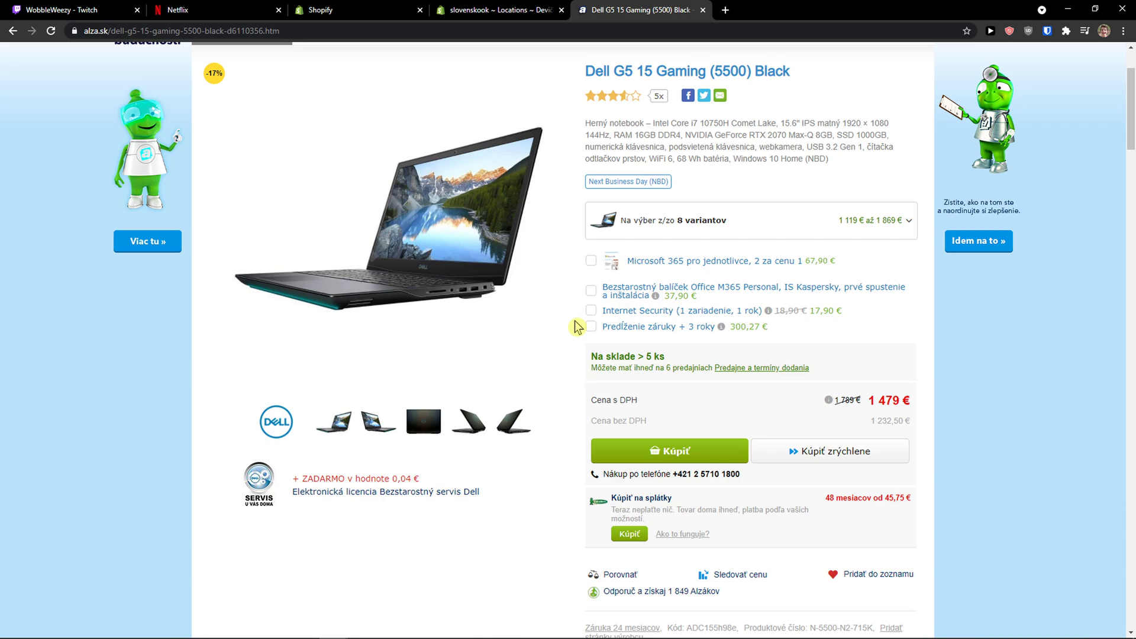
- Return to the Frequently Bought Together dashboard in the Shopify store
{"action": "left_click", "coordinate": [398, 15]}
{"action": "scroll", "coordinate": [621, 258], "scroll_direction": "down", "scroll_amount": 5}
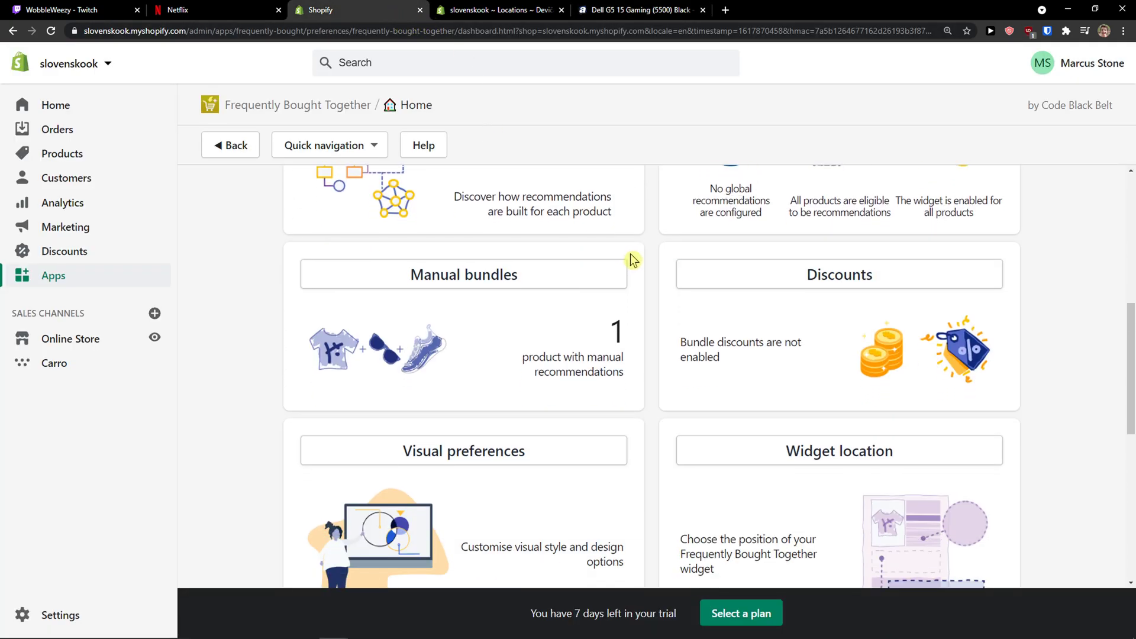
{"action": "scroll", "coordinate": [615, 249], "scroll_direction": "up", "scroll_amount": 1}
{"action": "scroll", "coordinate": [590, 271], "scroll_direction": "down", "scroll_amount": 1}
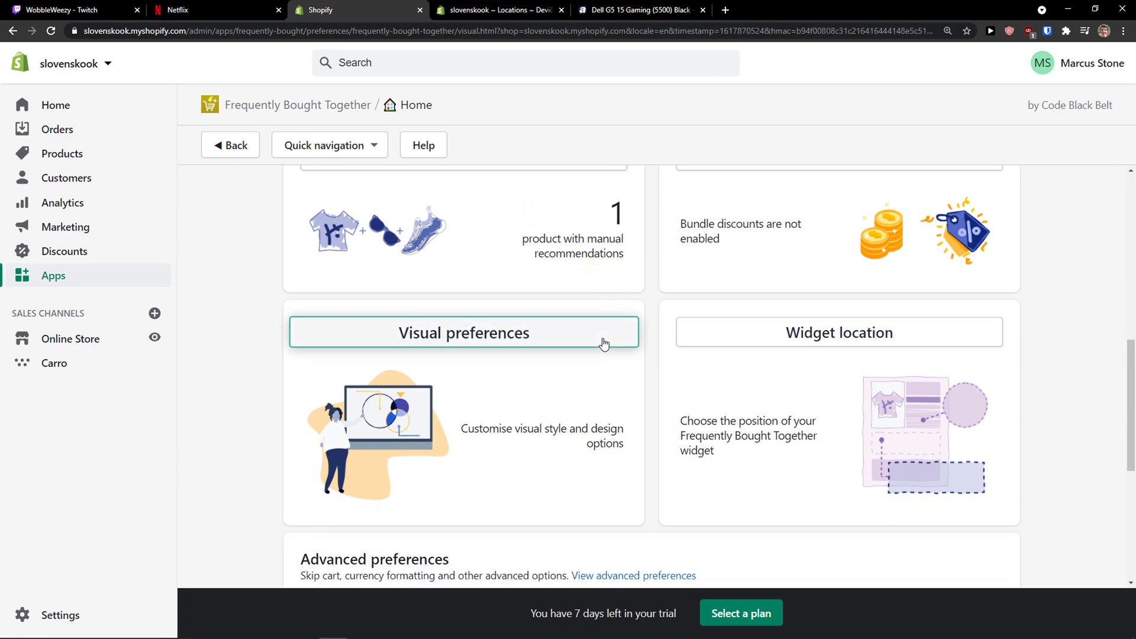
- Open Visual preferences and look over the widget's element list
{"action": "left_click", "coordinate": [603, 343]}
{"action": "scroll", "coordinate": [603, 344], "scroll_direction": "down", "scroll_amount": 1}
{"action": "scroll", "coordinate": [627, 347], "scroll_direction": "up", "scroll_amount": 1}
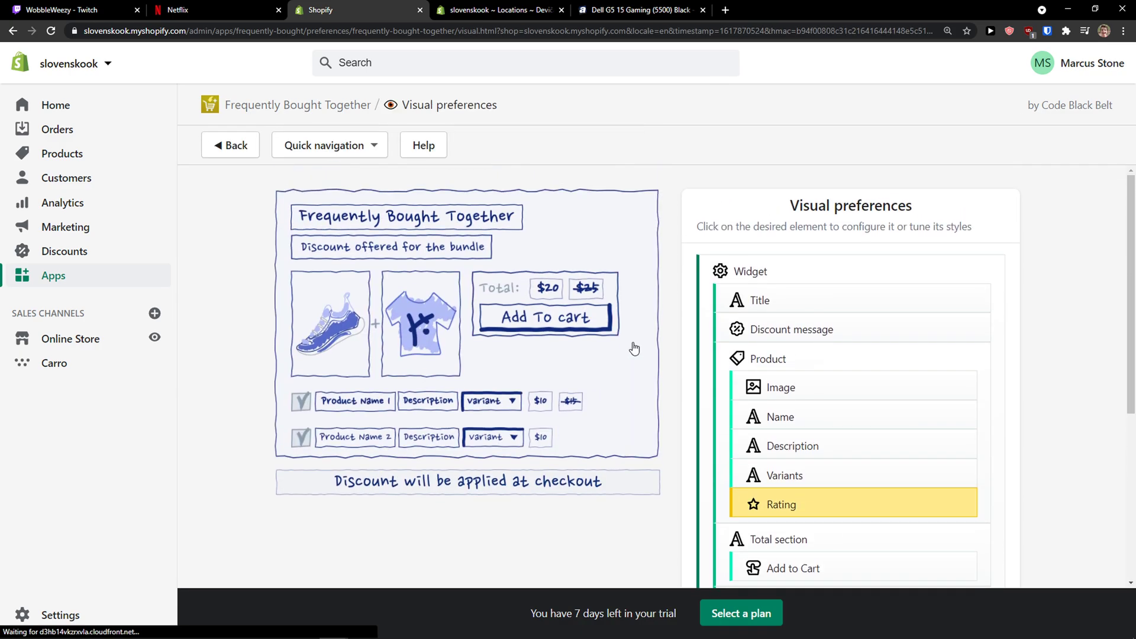
{"action": "scroll", "coordinate": [533, 346], "scroll_direction": "down", "scroll_amount": 1}
{"action": "scroll", "coordinate": [466, 346], "scroll_direction": "up", "scroll_amount": 1}
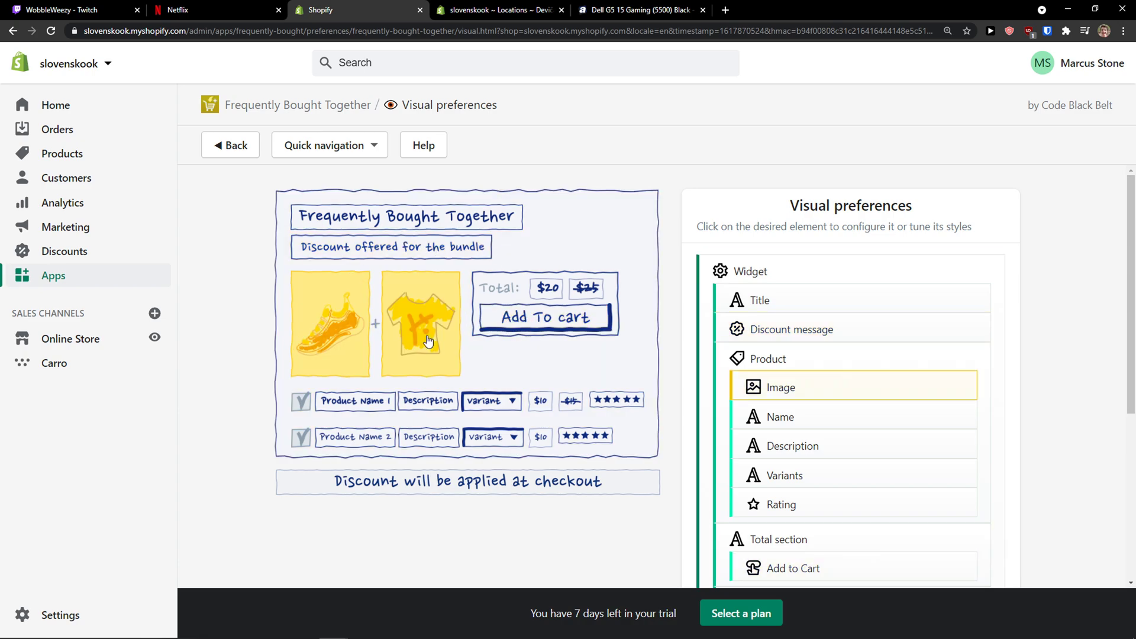
{"action": "scroll", "coordinate": [384, 352], "scroll_direction": "down", "scroll_amount": 1}
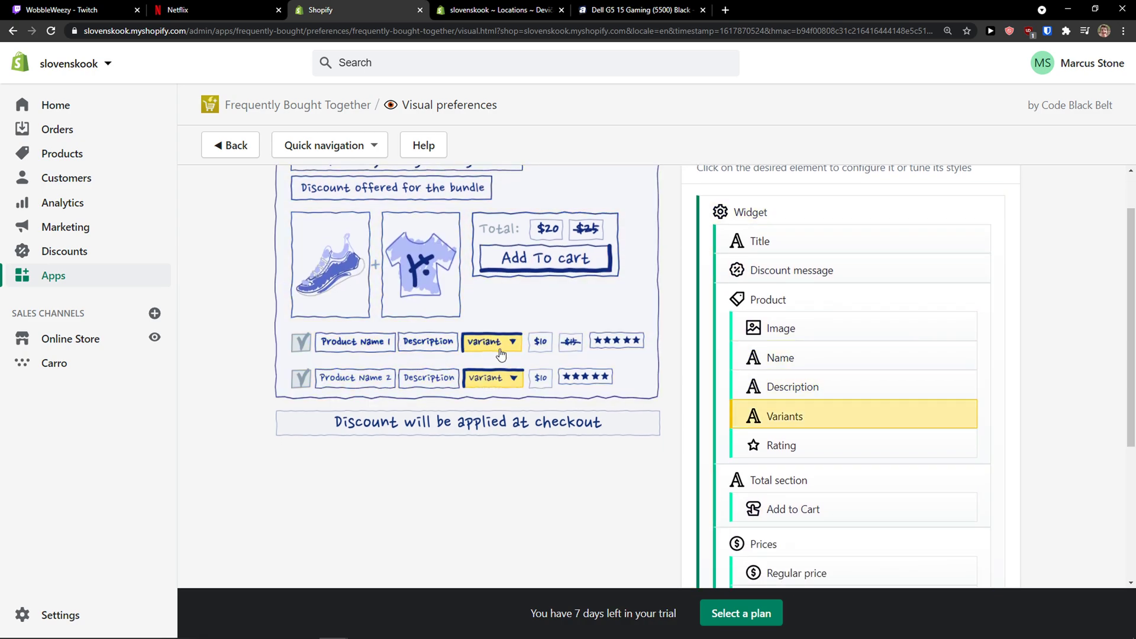
{"action": "scroll", "coordinate": [718, 419], "scroll_direction": "down", "scroll_amount": 4}
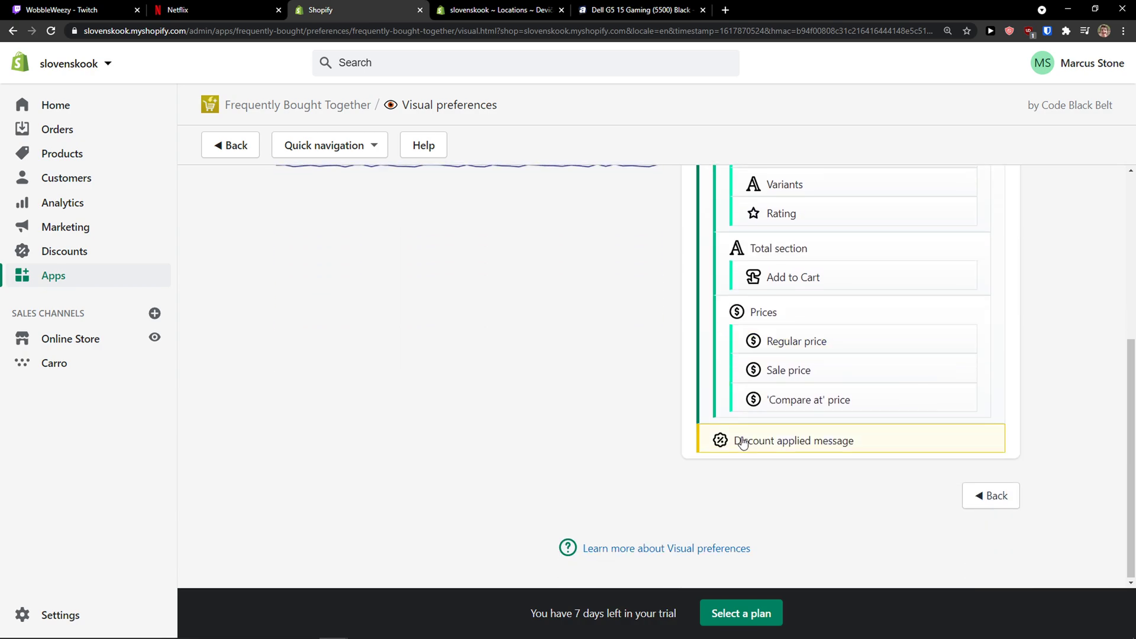
{"action": "scroll", "coordinate": [690, 459], "scroll_direction": "up", "scroll_amount": 5}
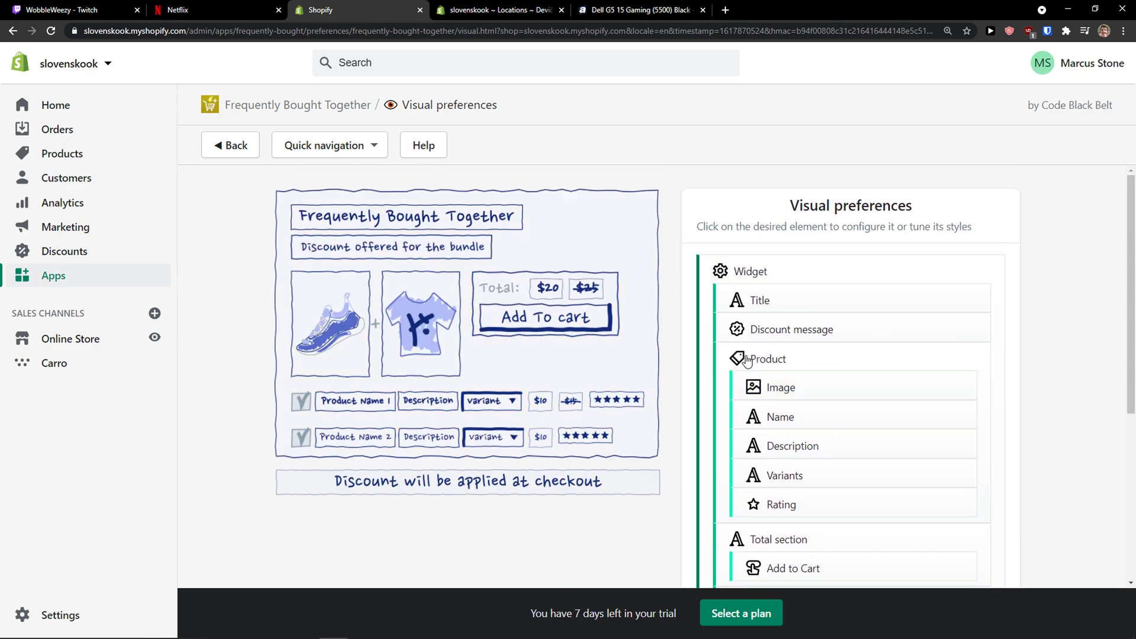
- Inspect the product Image style settings, then return to the Visual preferences overview
{"action": "left_click", "coordinate": [769, 387]}
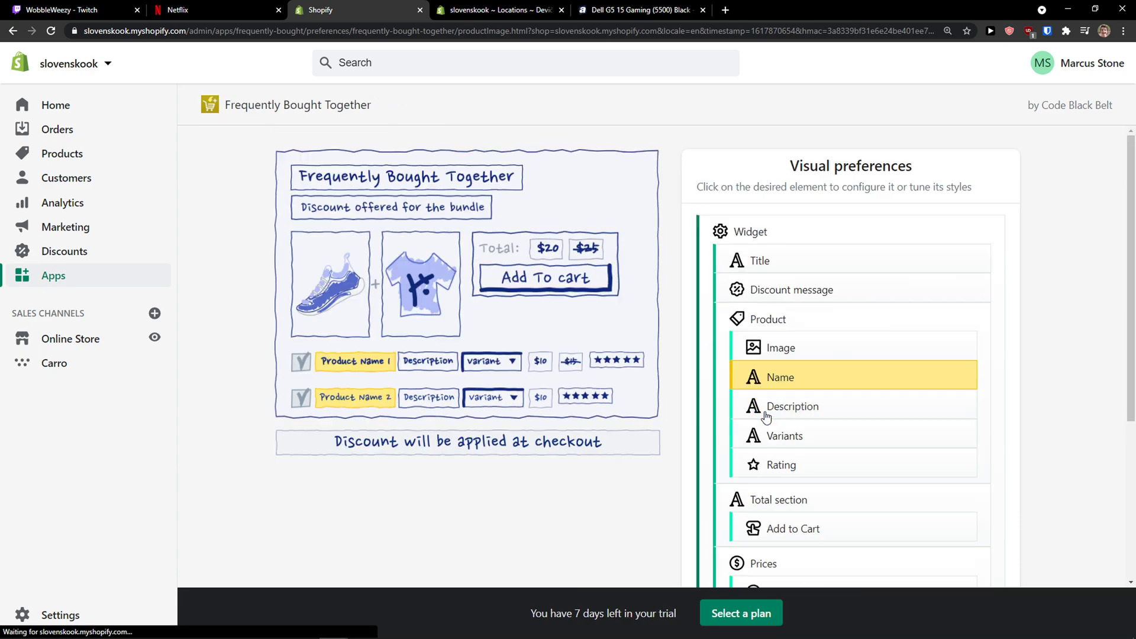
{"action": "scroll", "coordinate": [861, 476], "scroll_direction": "down", "scroll_amount": 1}
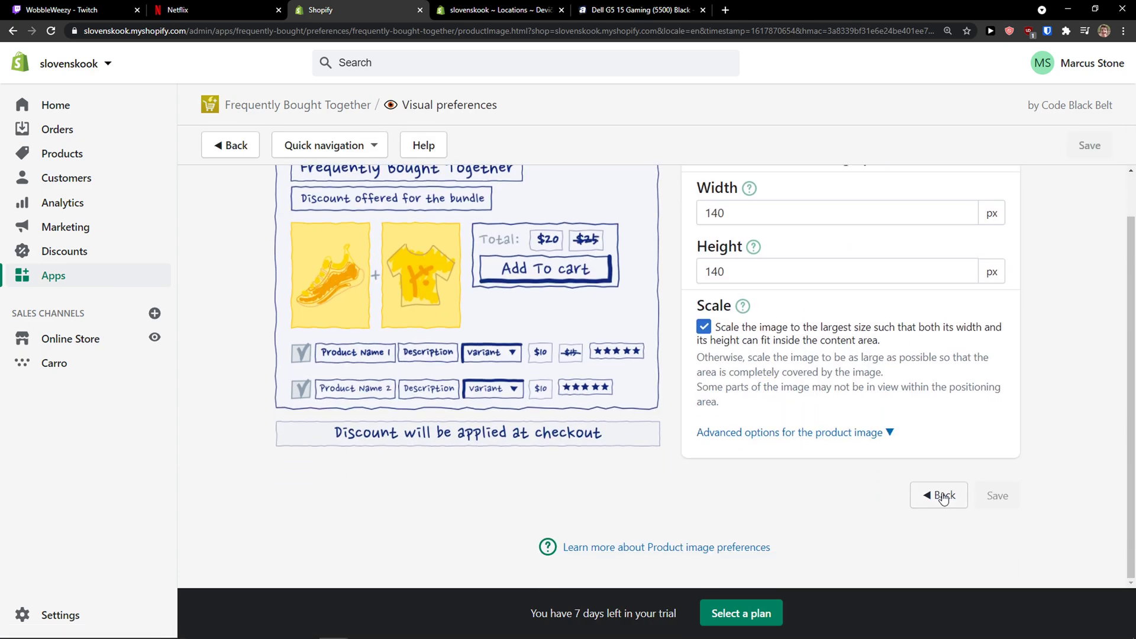
{"action": "left_click", "coordinate": [940, 497]}
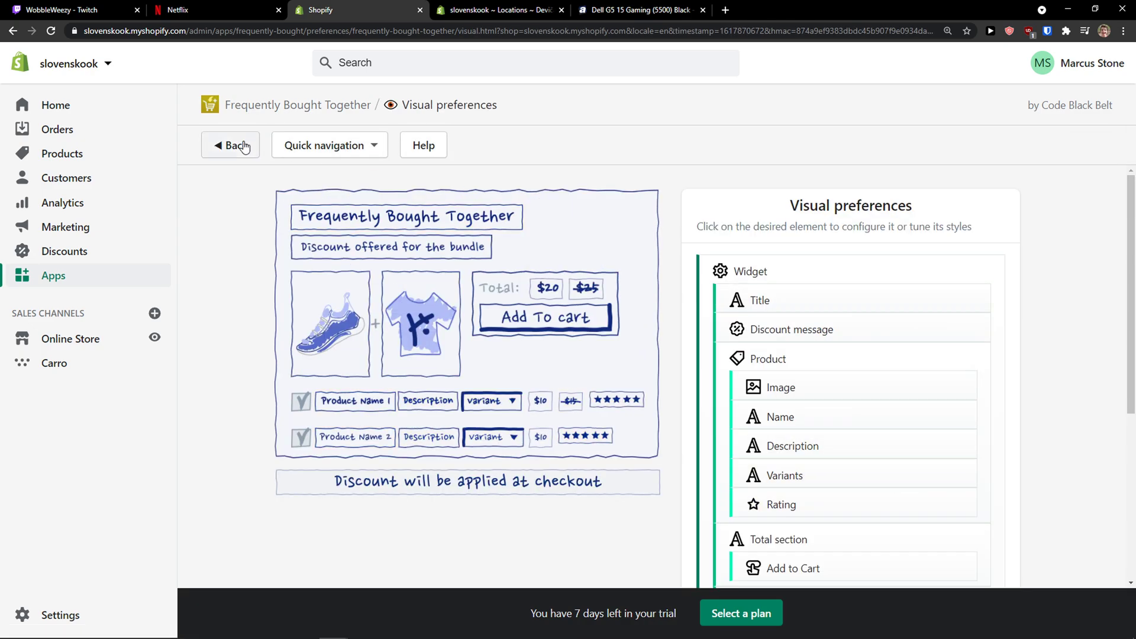
- Go back to the app dashboard and open the Widget location preferences
{"action": "left_click", "coordinate": [242, 146]}
{"action": "scroll", "coordinate": [667, 332], "scroll_direction": "down", "scroll_amount": 6}
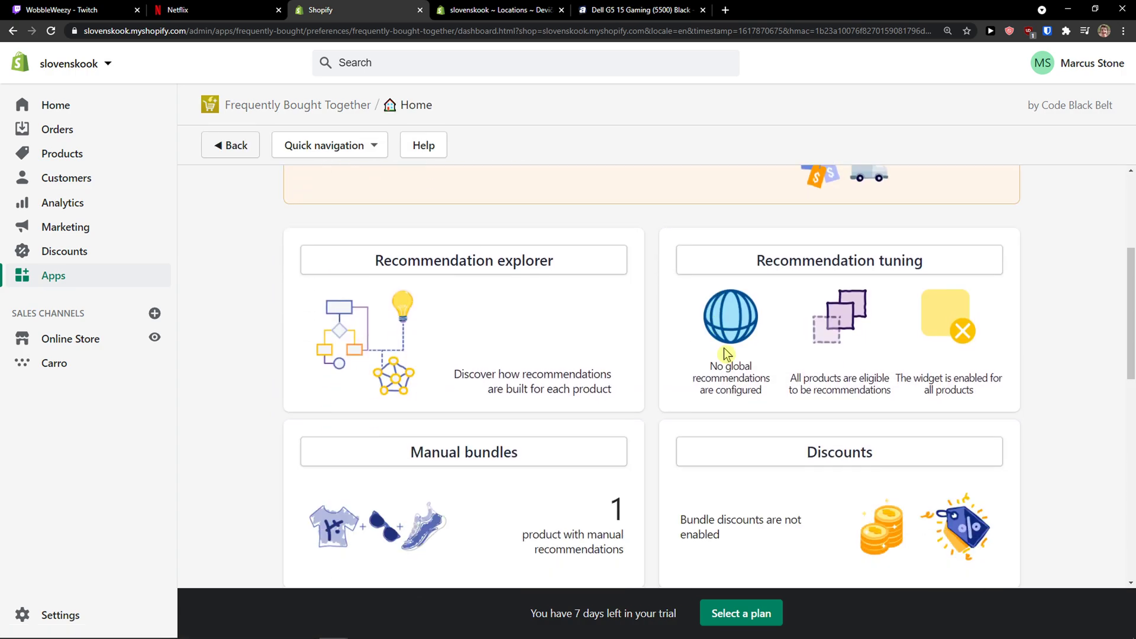
{"action": "scroll", "coordinate": [738, 356], "scroll_direction": "down", "scroll_amount": 2}
{"action": "left_click", "coordinate": [753, 388]}
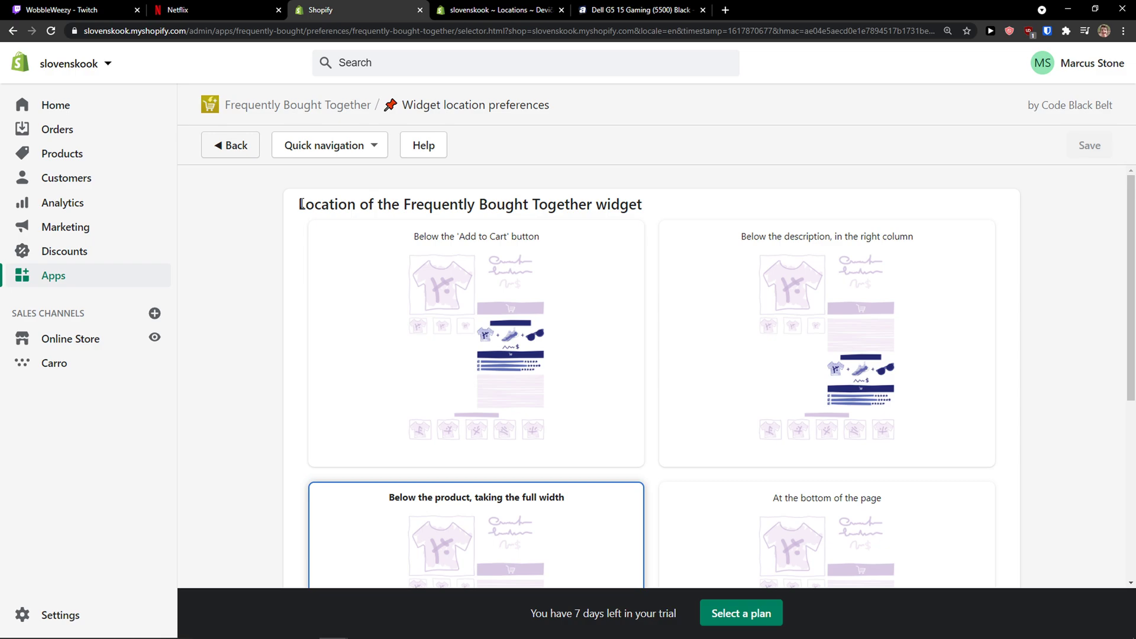
- Review the widget location heading and the available placement options
{"action": "left_click_drag", "start_coordinate": [298, 205], "coordinate": [677, 216]}
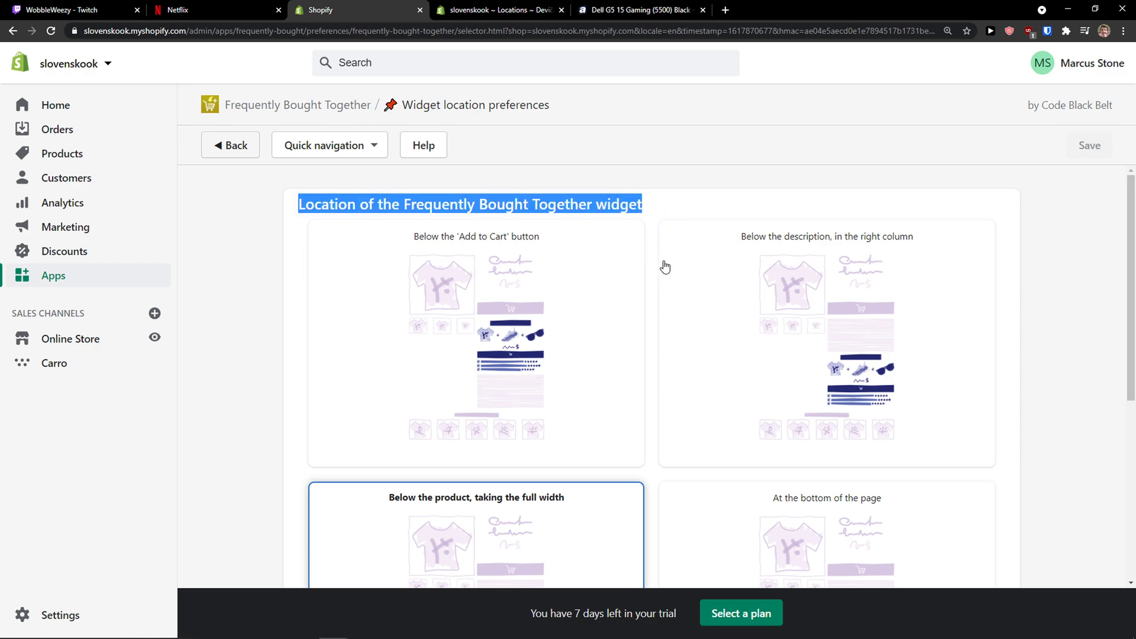
{"action": "scroll", "coordinate": [778, 280], "scroll_direction": "down", "scroll_amount": 1}
{"action": "scroll", "coordinate": [473, 331], "scroll_direction": "up", "scroll_amount": 1}
{"action": "scroll", "coordinate": [576, 313], "scroll_direction": "down", "scroll_amount": 2}
{"action": "scroll", "coordinate": [558, 317], "scroll_direction": "down", "scroll_amount": 1}
{"action": "scroll", "coordinate": [720, 426], "scroll_direction": "up", "scroll_amount": 1}
{"action": "scroll", "coordinate": [730, 419], "scroll_direction": "down", "scroll_amount": 2}
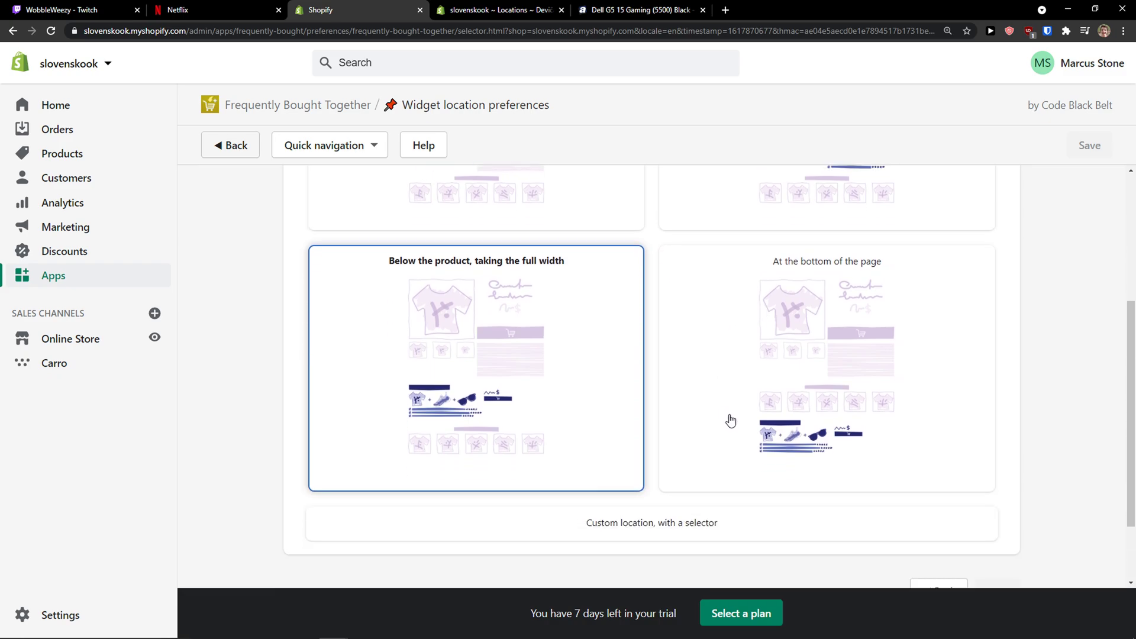
{"action": "scroll", "coordinate": [872, 434], "scroll_direction": "up", "scroll_amount": 4}
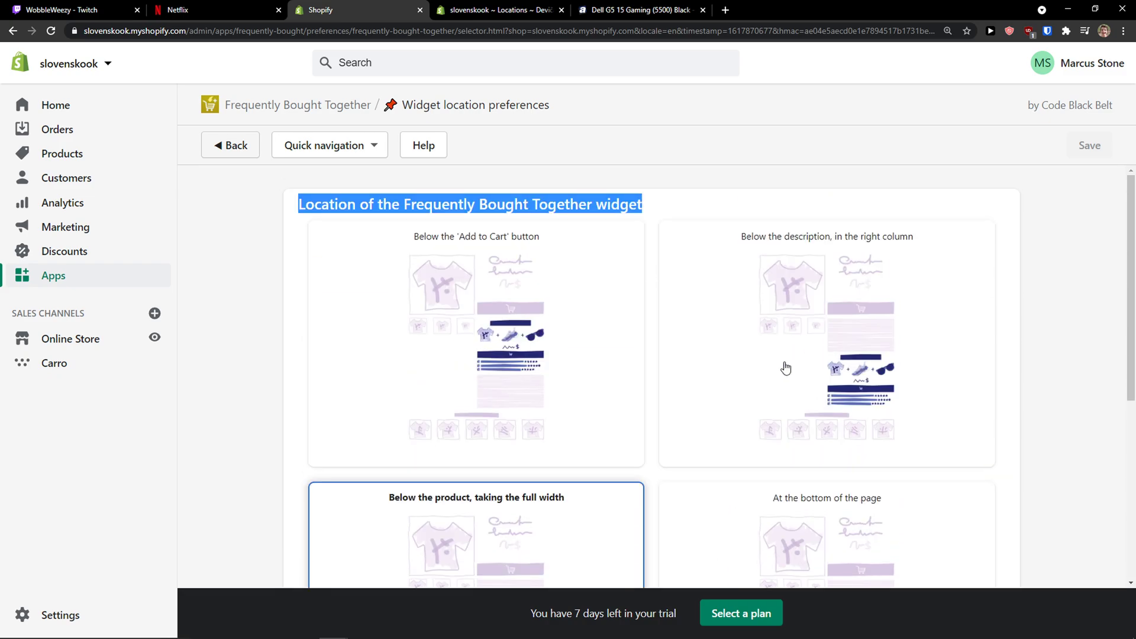
- Compare placement cards and choose Below the 'Add to Cart' button
{"action": "left_click", "coordinate": [716, 376]}
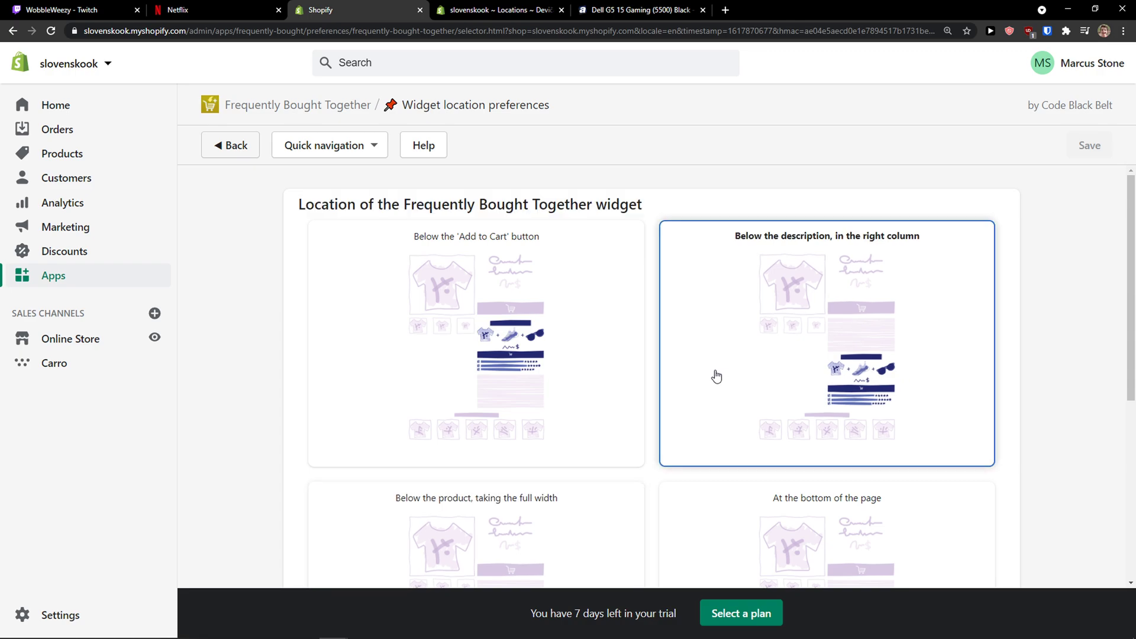
{"action": "left_click", "coordinate": [575, 374]}
{"action": "left_click", "coordinate": [680, 386]}
{"action": "scroll", "coordinate": [639, 399], "scroll_direction": "down", "scroll_amount": 7}
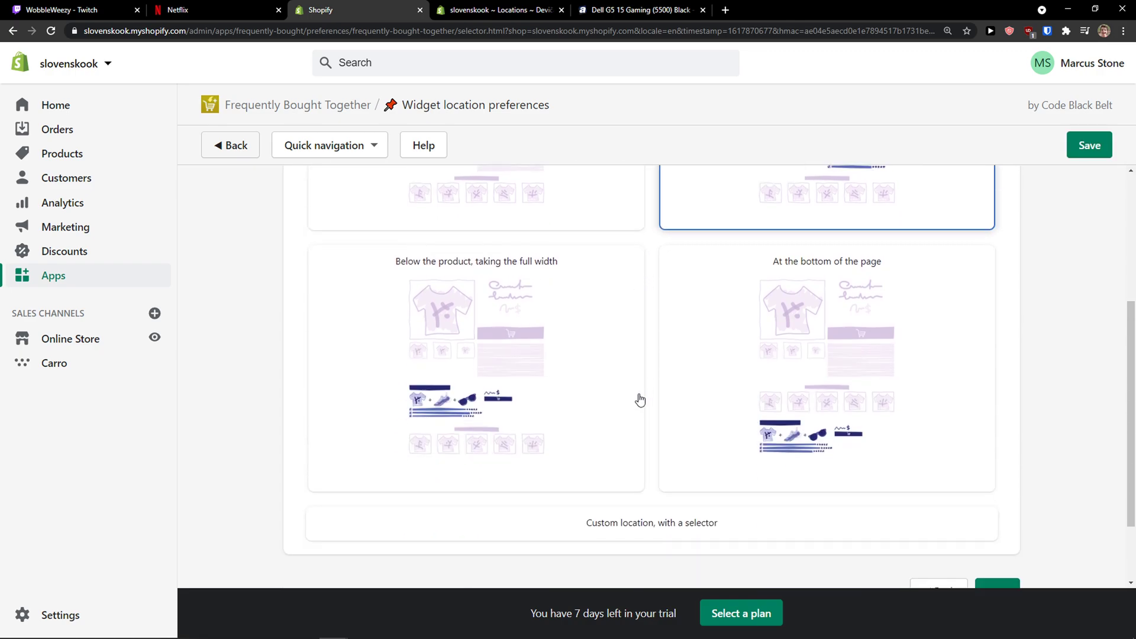
{"action": "scroll", "coordinate": [619, 360], "scroll_direction": "up", "scroll_amount": 6}
{"action": "scroll", "coordinate": [618, 360], "scroll_direction": "down", "scroll_amount": 5}
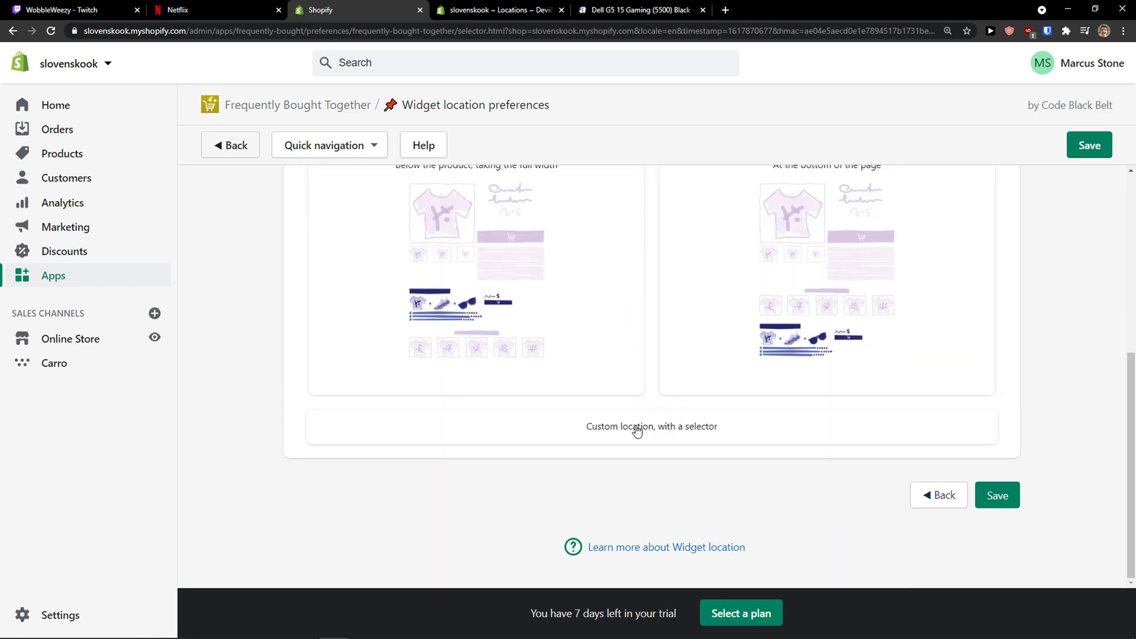
{"action": "scroll", "coordinate": [627, 427], "scroll_direction": "up", "scroll_amount": 5}
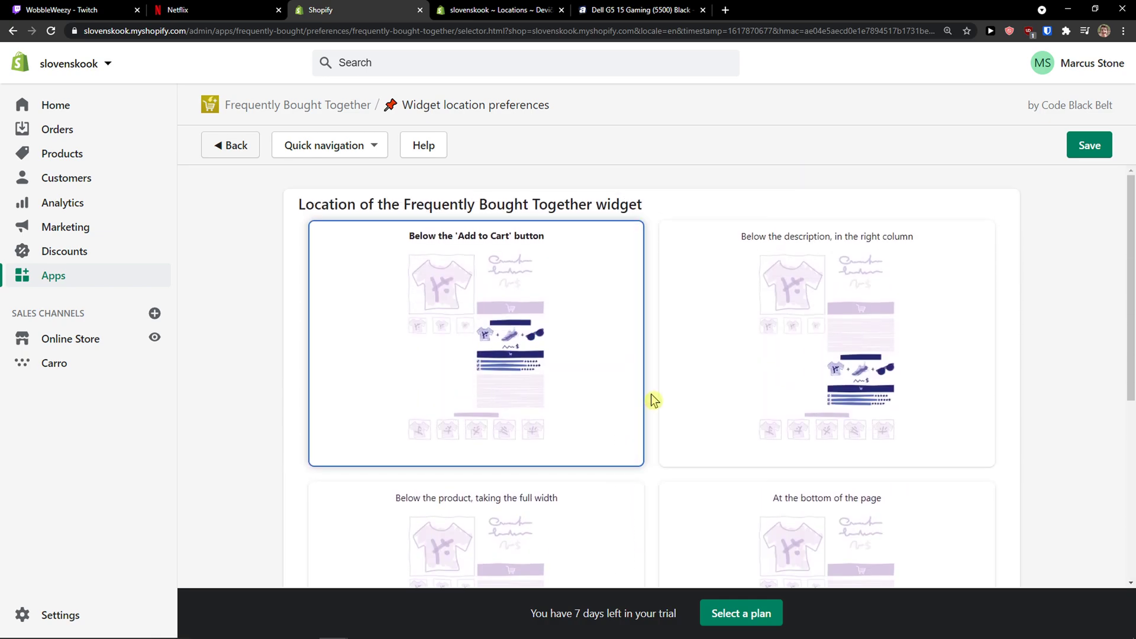
{"action": "scroll", "coordinate": [651, 394], "scroll_direction": "down", "scroll_amount": 3}
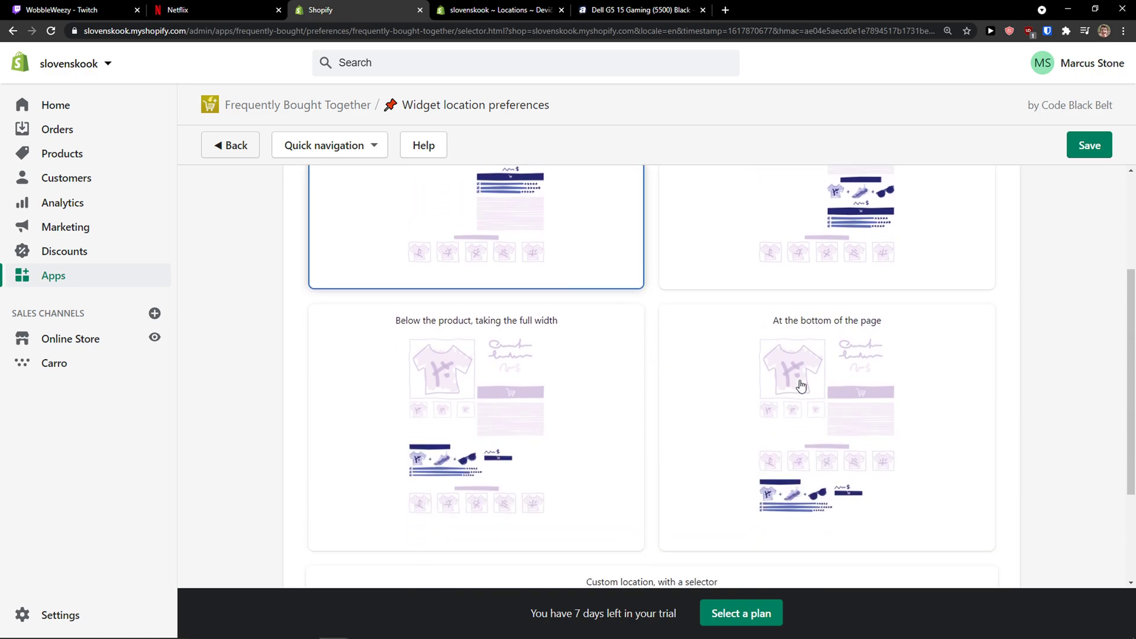
{"action": "scroll", "coordinate": [592, 295], "scroll_direction": "up", "scroll_amount": 2}
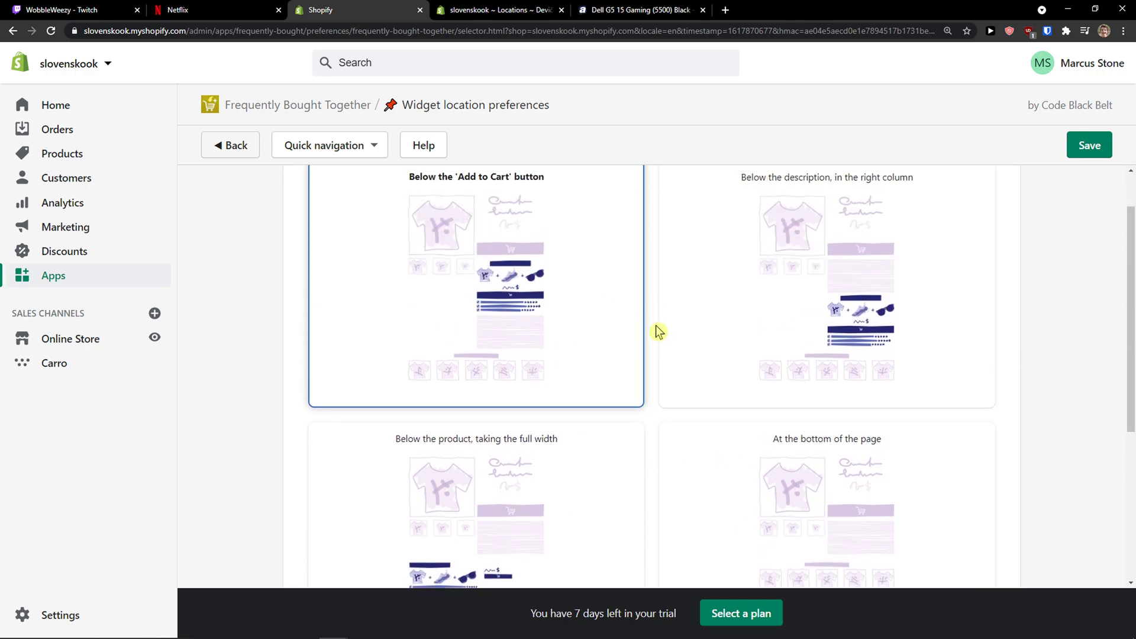